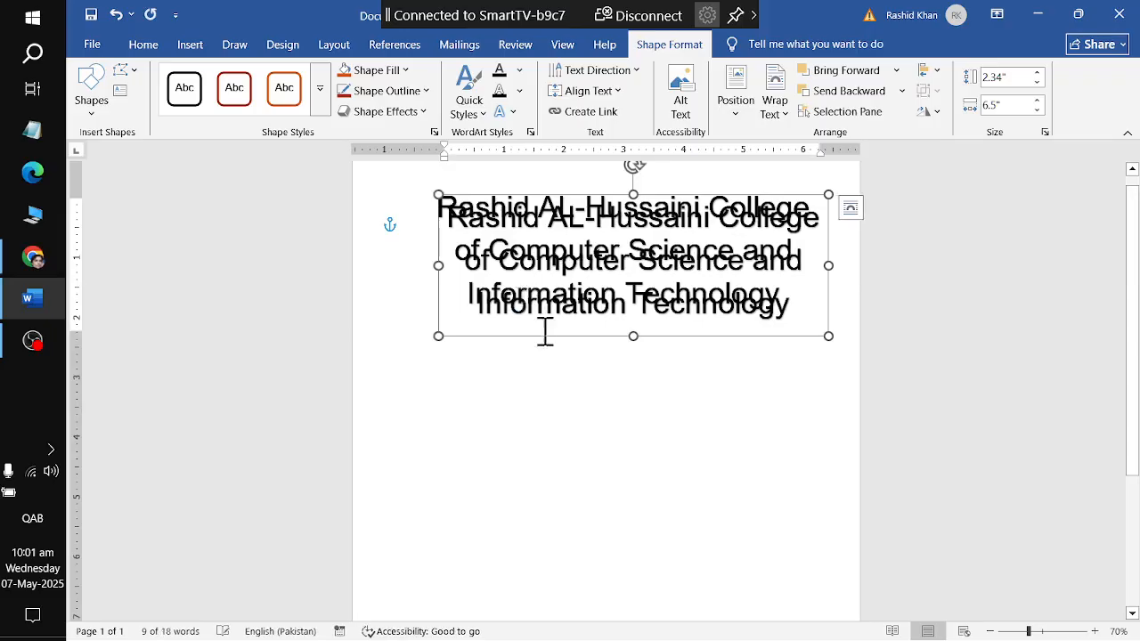
Move the duplicated college-name WordArt directly below the original so the two no longer overlap
drag(532, 338, 512, 509)
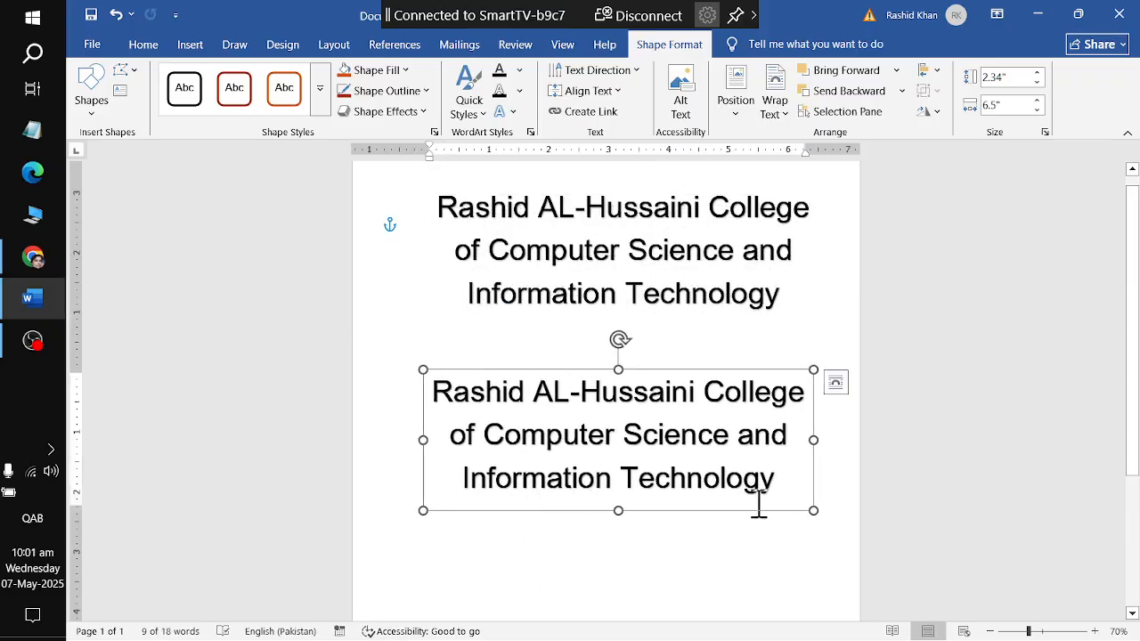
ctrl+scroll(760, 504, down, 3)
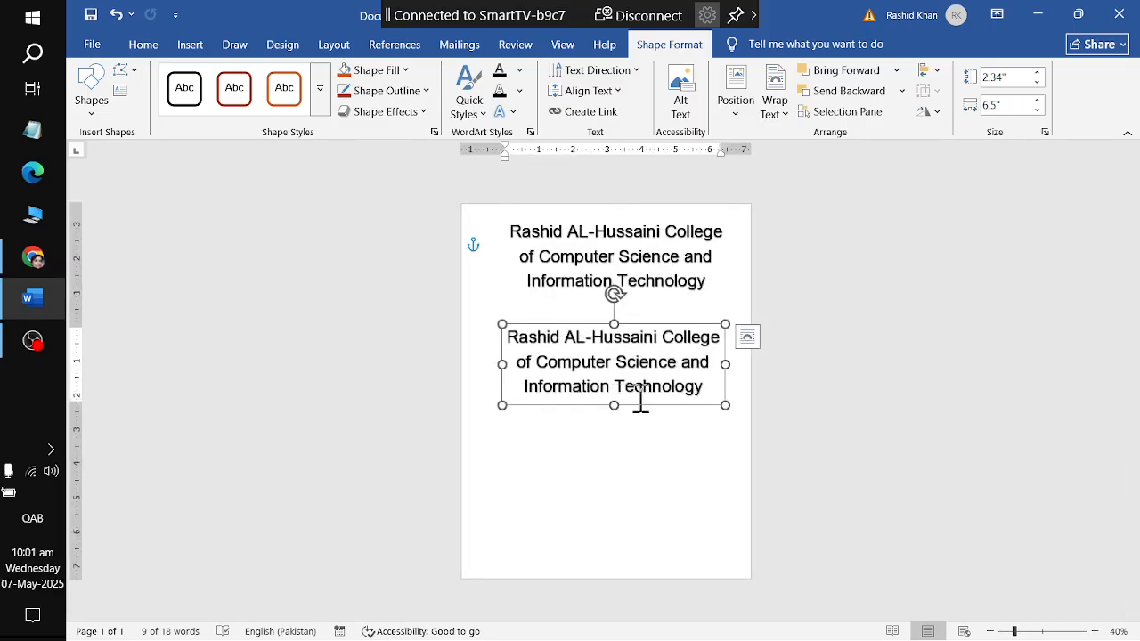
click(650, 346)
key(ctrl+d)
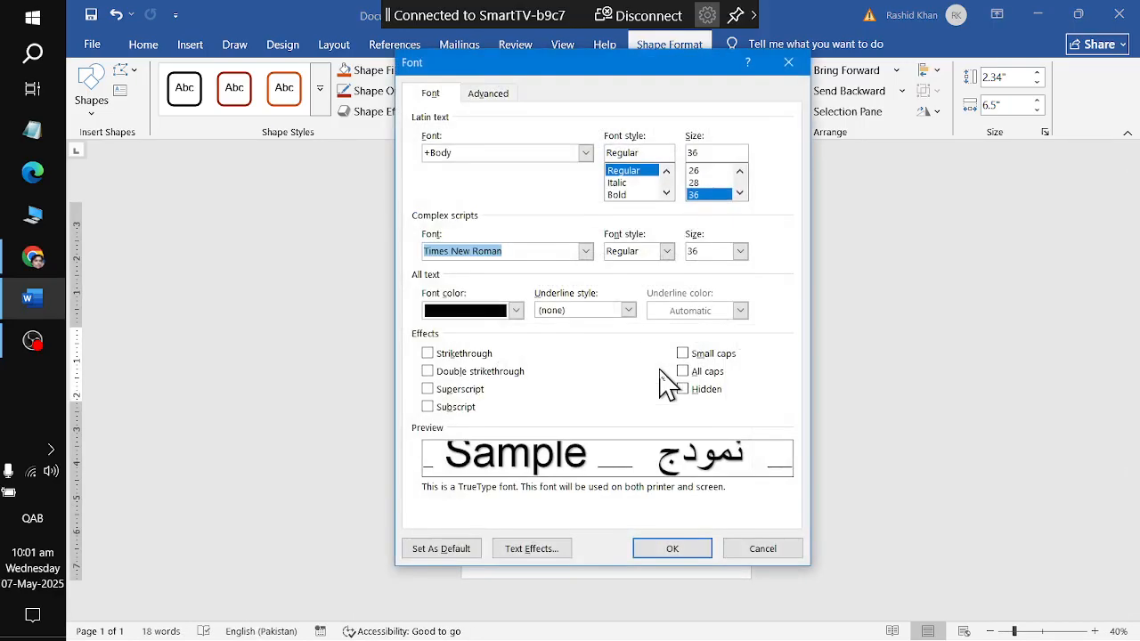
key(Escape)
Place a copy of the second WordArt text box below it, near the bottom of the page
click(648, 404)
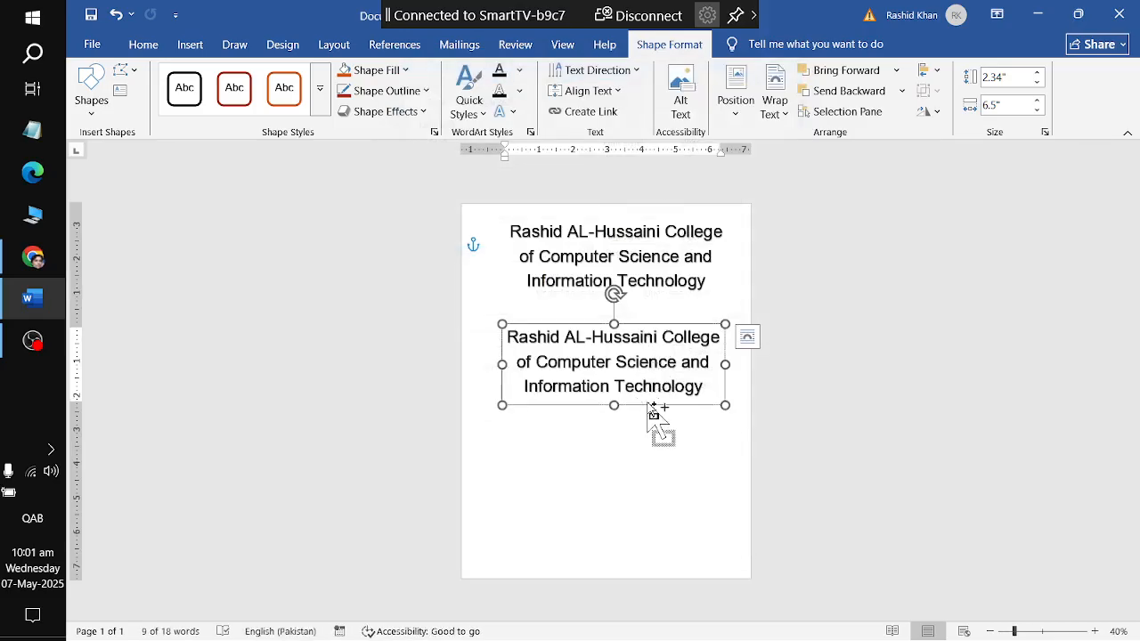
drag(650, 408, 638, 514)
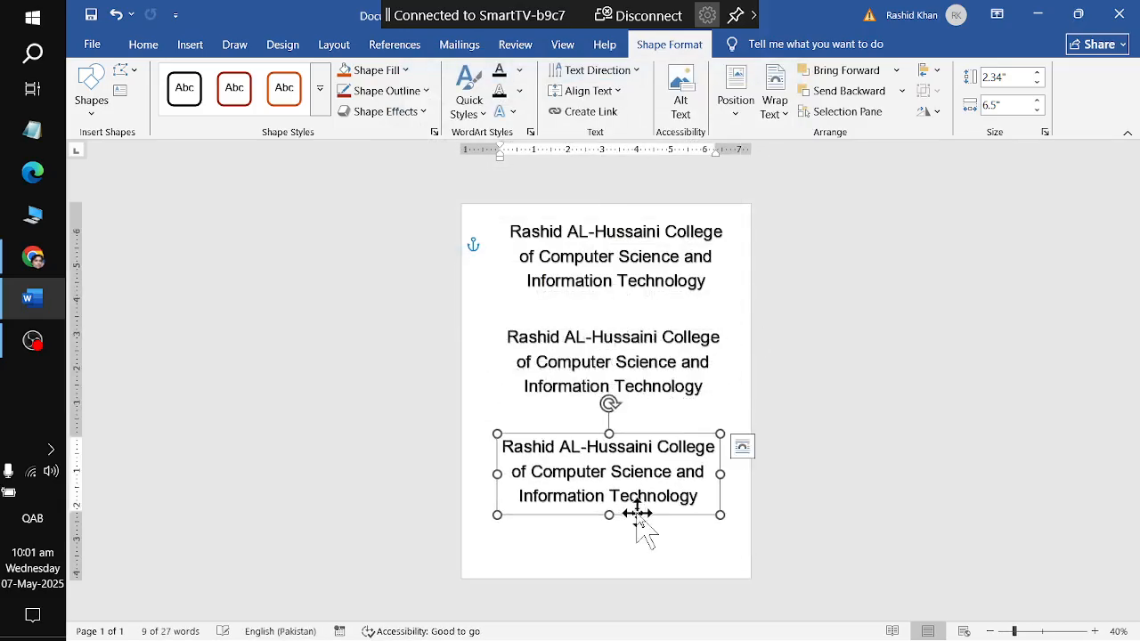
click(790, 392)
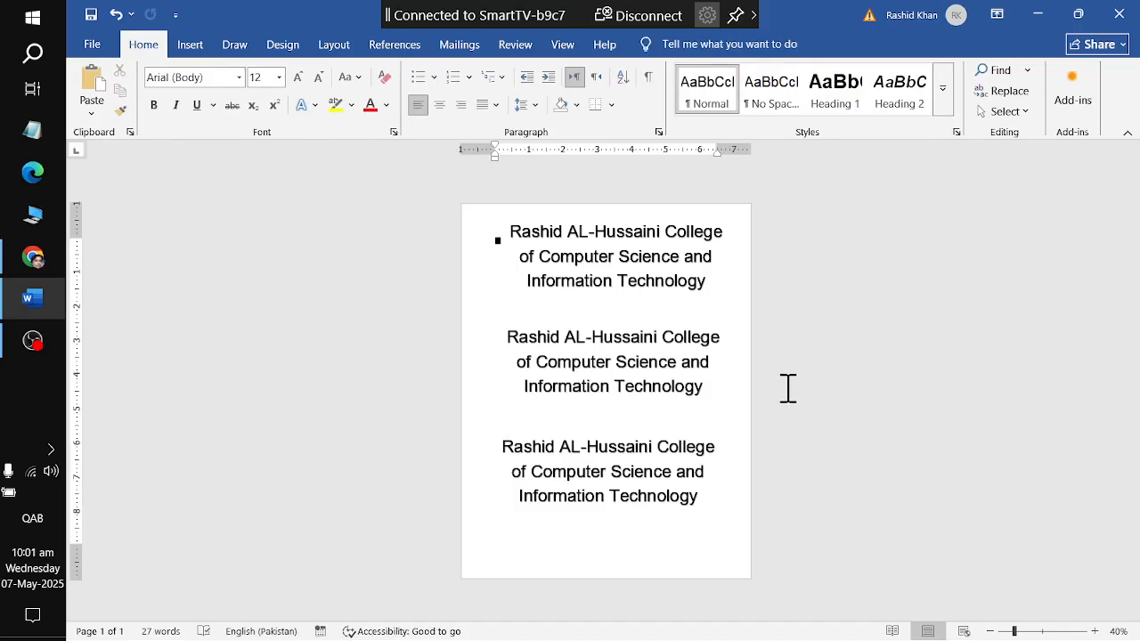
Apply the bold black WordArt quick style with a hard shadow to the first text box
click(606, 264)
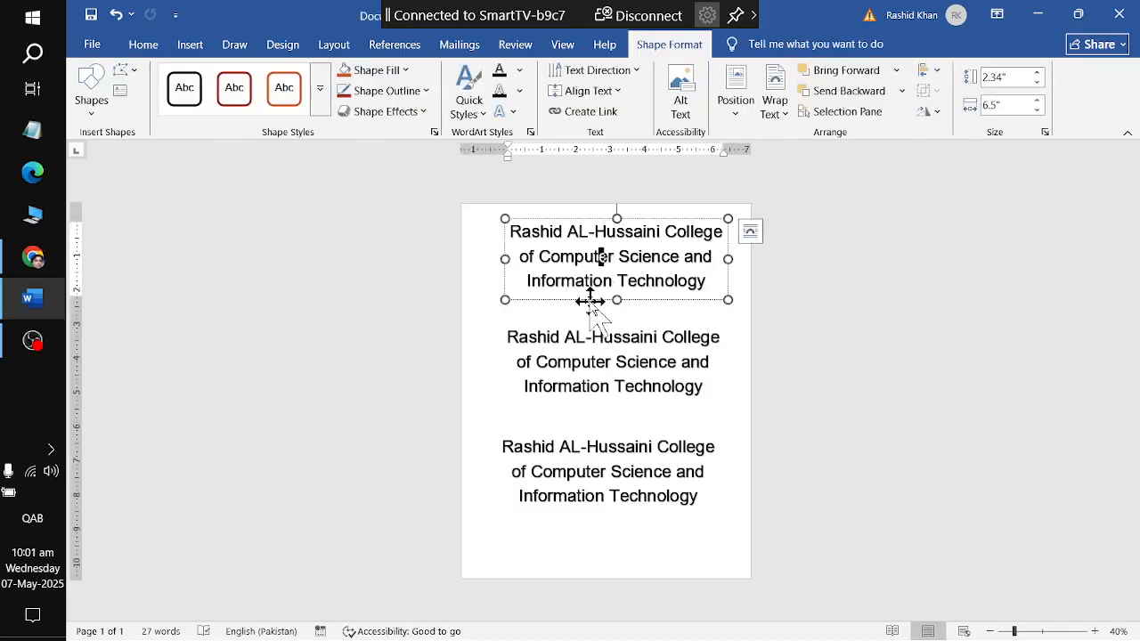
click(591, 300)
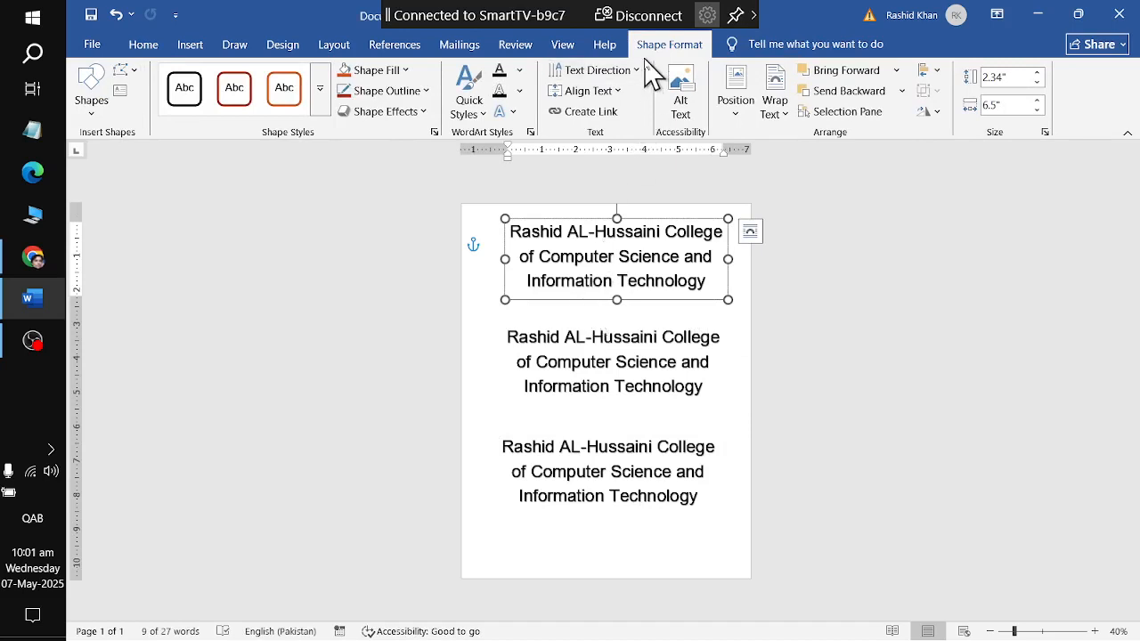
click(464, 114)
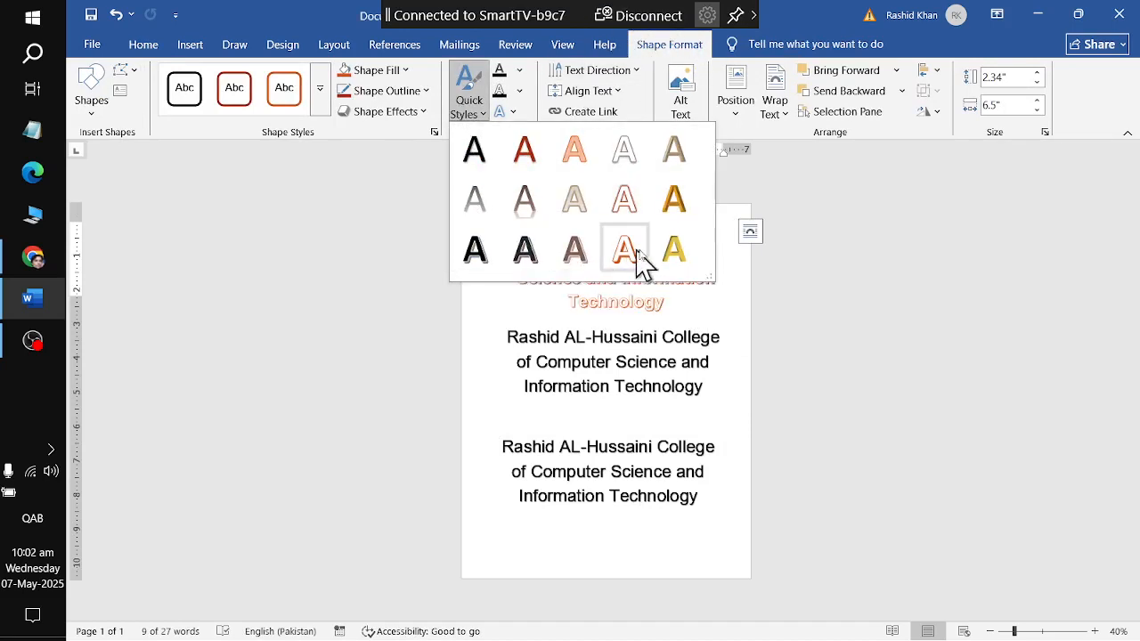
click(492, 266)
Fill the second WordArt's text with the light red-orange theme colour
click(561, 361)
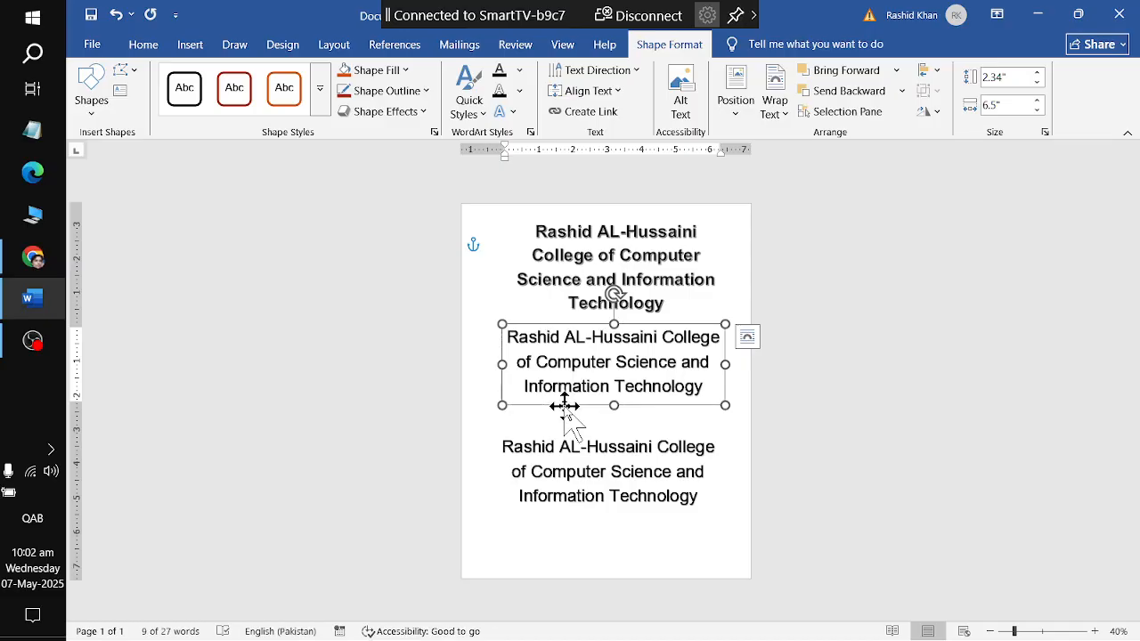
ctrl+scroll(570, 418, up, 4)
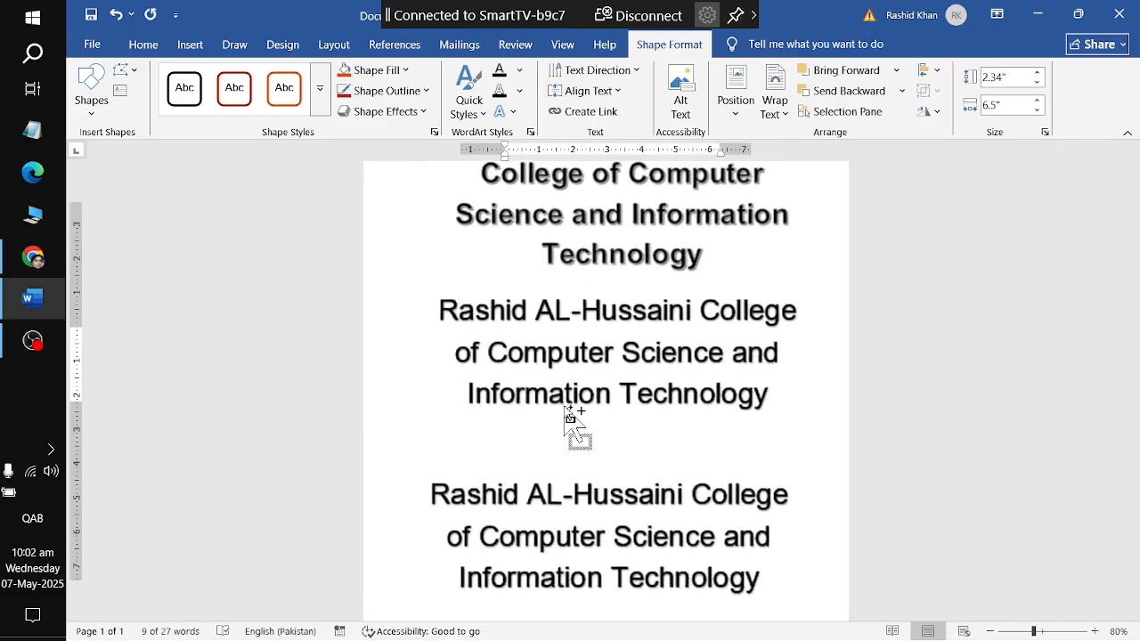
click(519, 71)
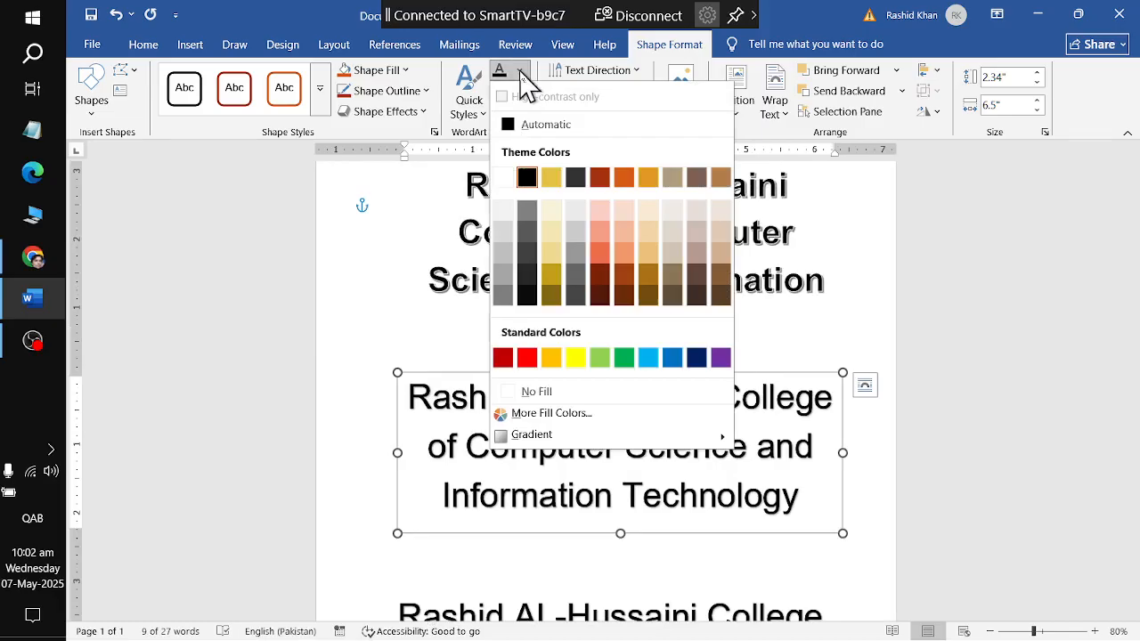
click(604, 271)
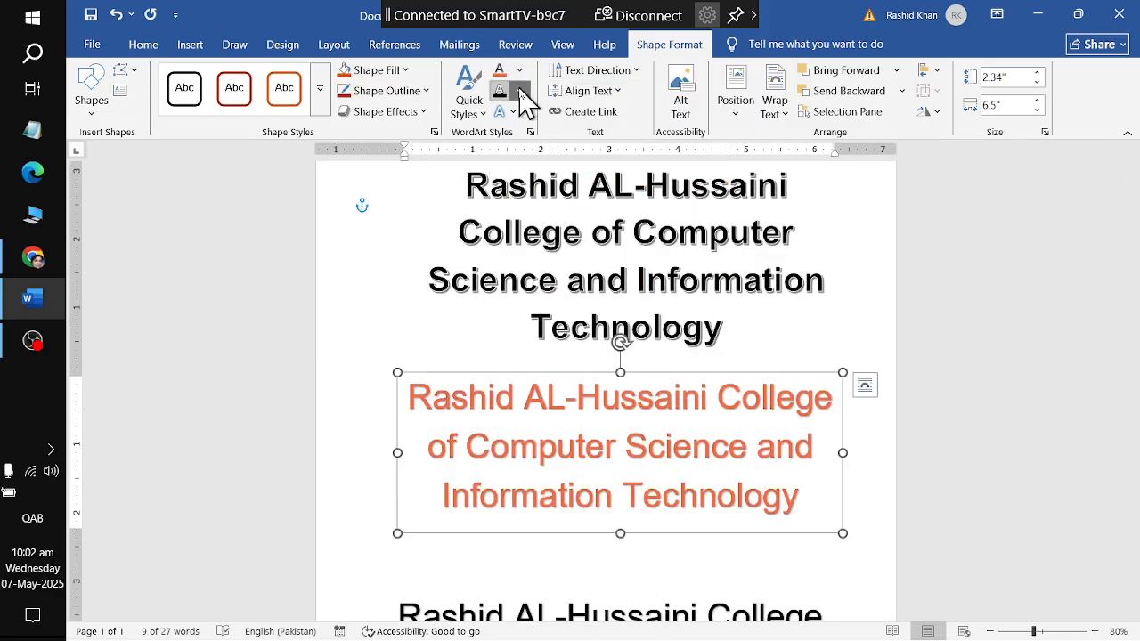
Give the second WordArt's text a dark orange outline with a weight of 3 pt
click(518, 92)
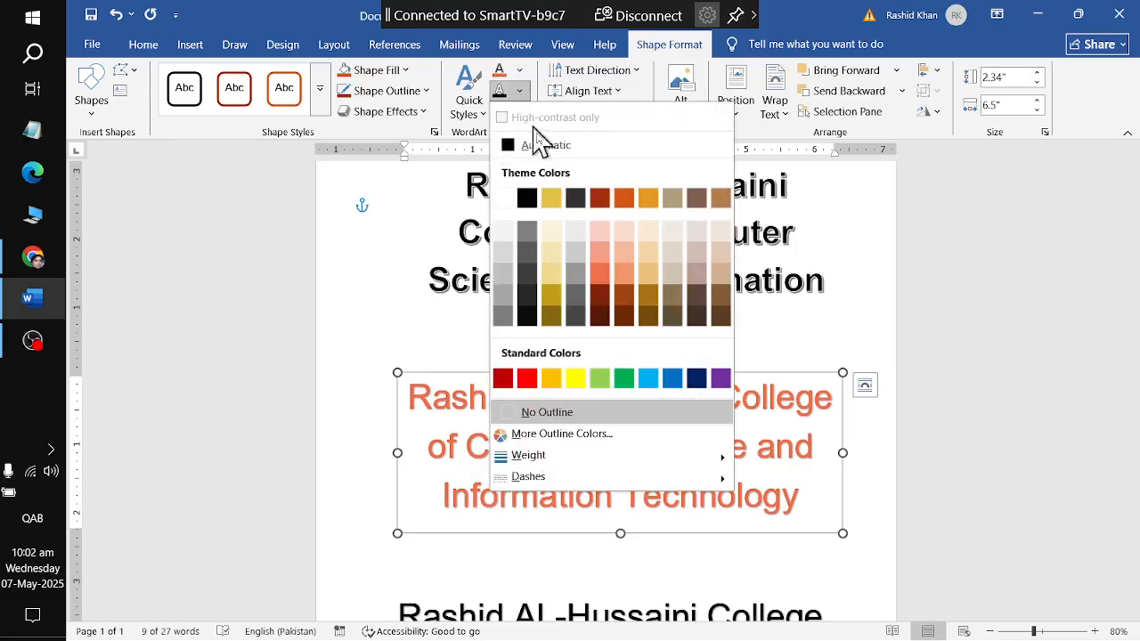
click(625, 301)
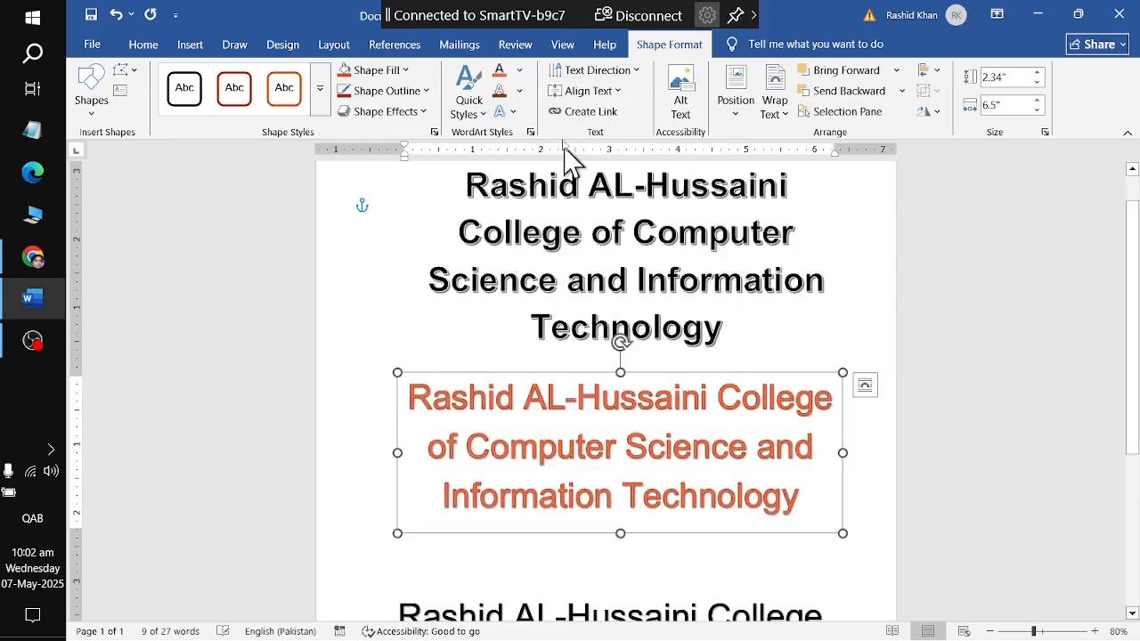
click(520, 91)
mouse_move(614, 456)
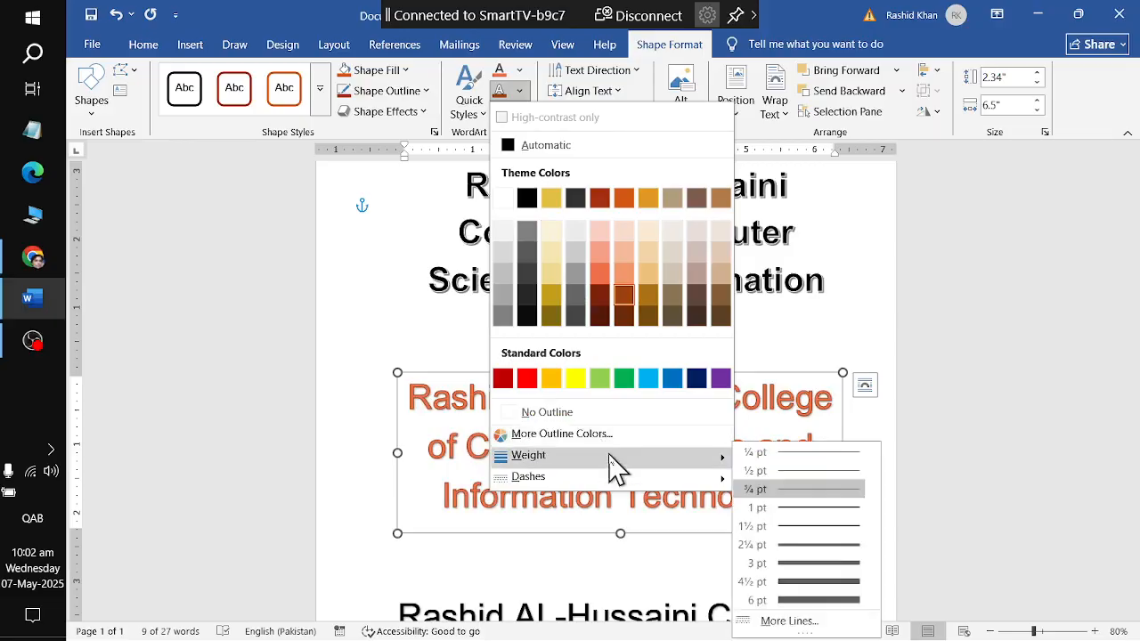
click(814, 563)
Remove the text outline from the second WordArt
click(521, 92)
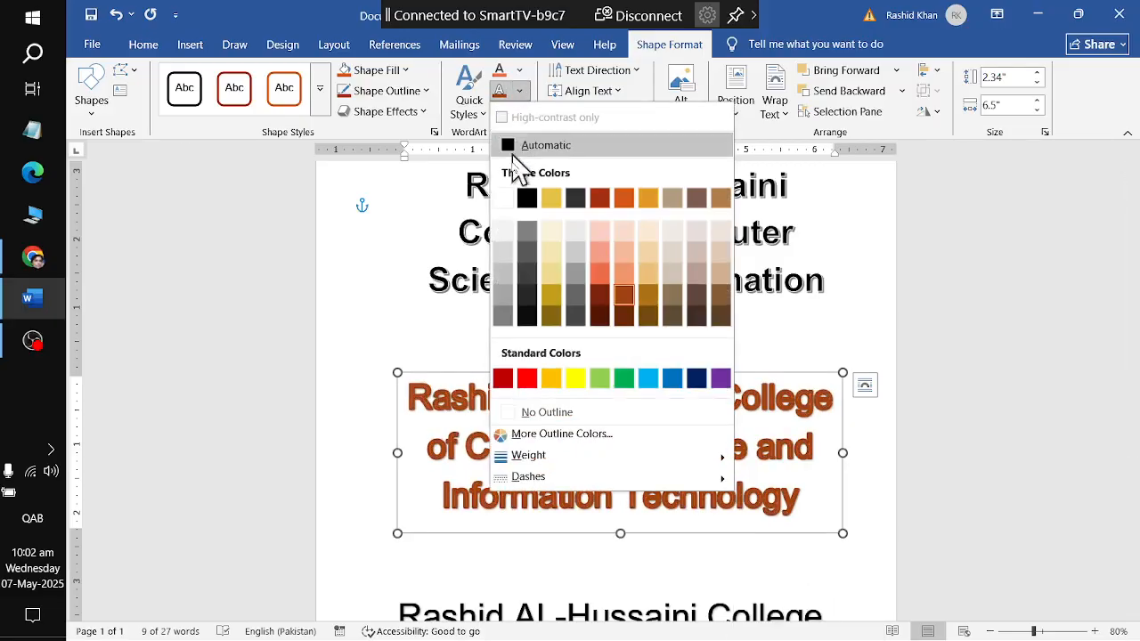
click(529, 413)
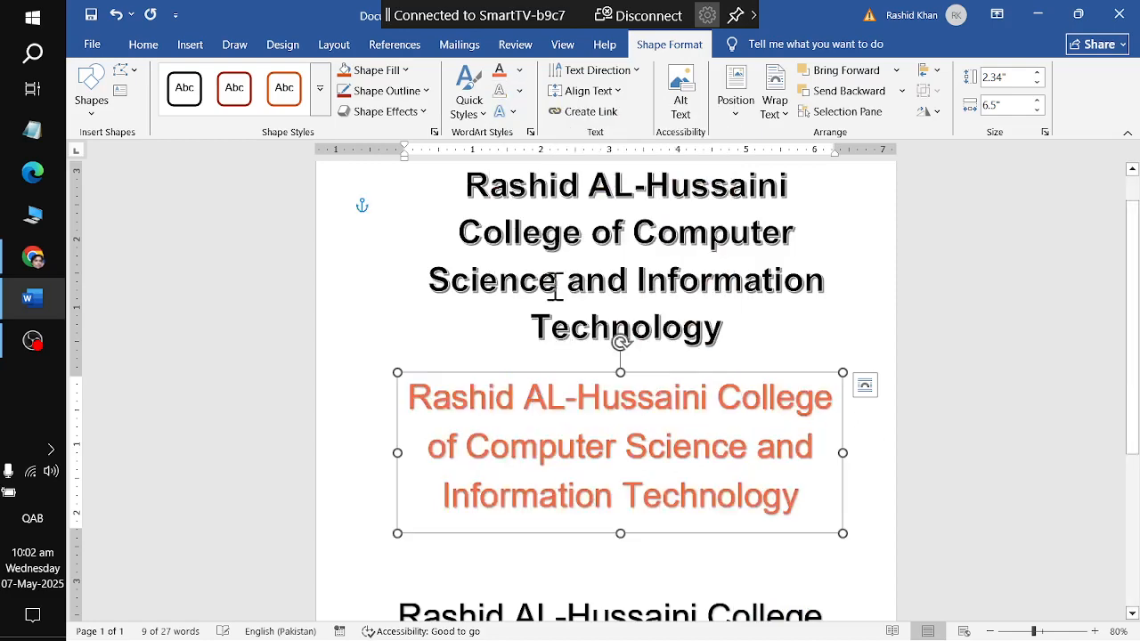
Change the second WordArt's text to a gradient fill using the tan radial preset gradient
click(521, 91)
click(520, 70)
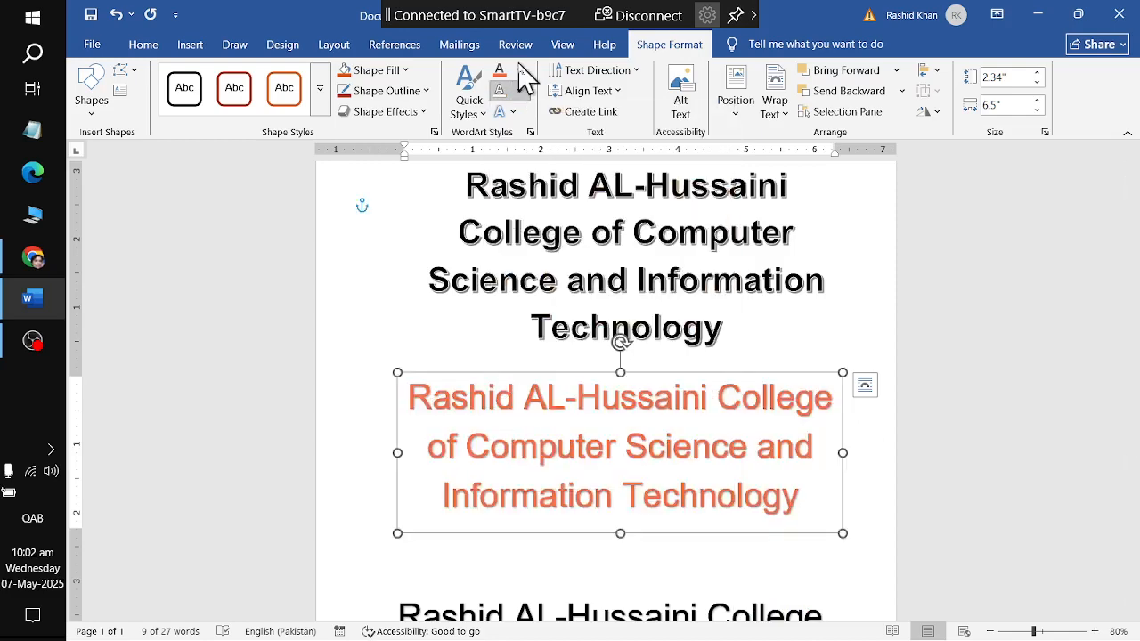
click(520, 70)
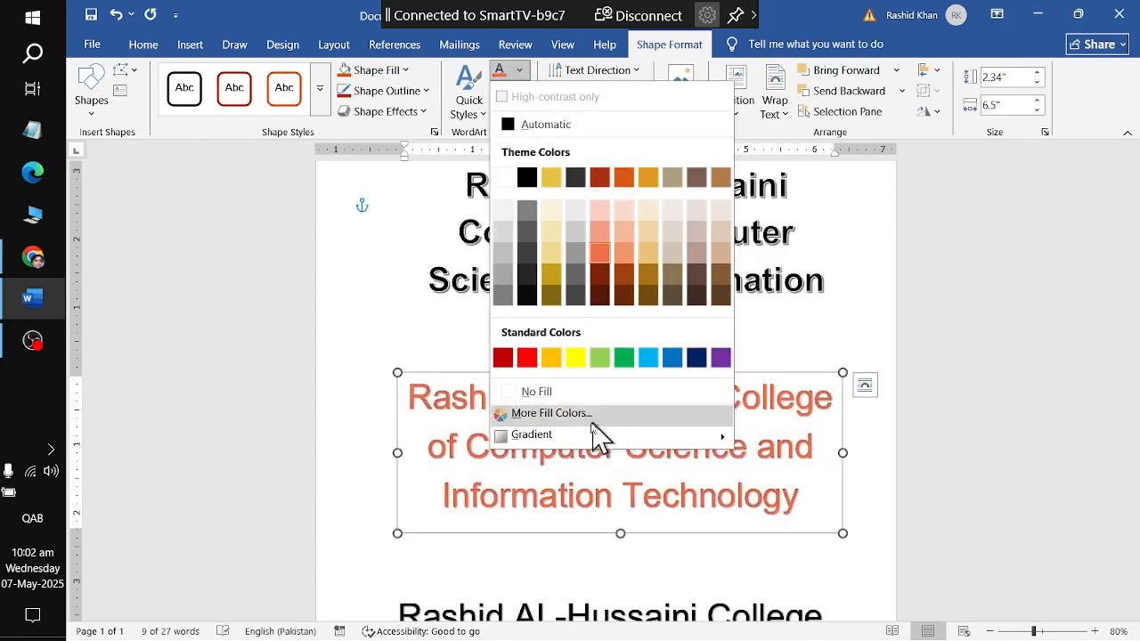
mouse_move(570, 437)
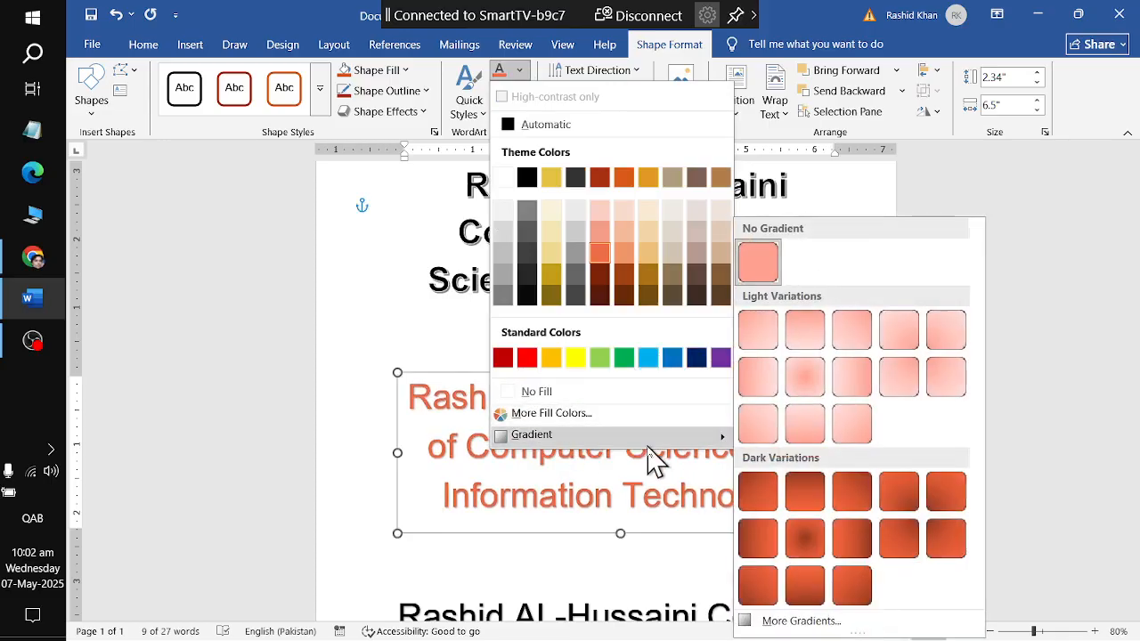
click(846, 628)
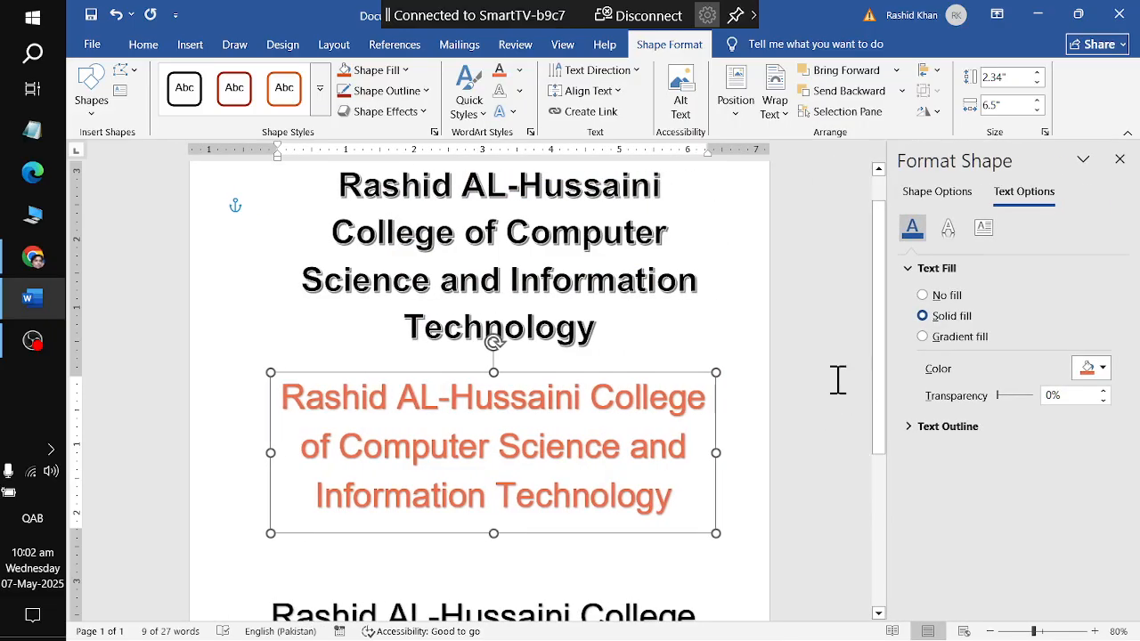
click(961, 337)
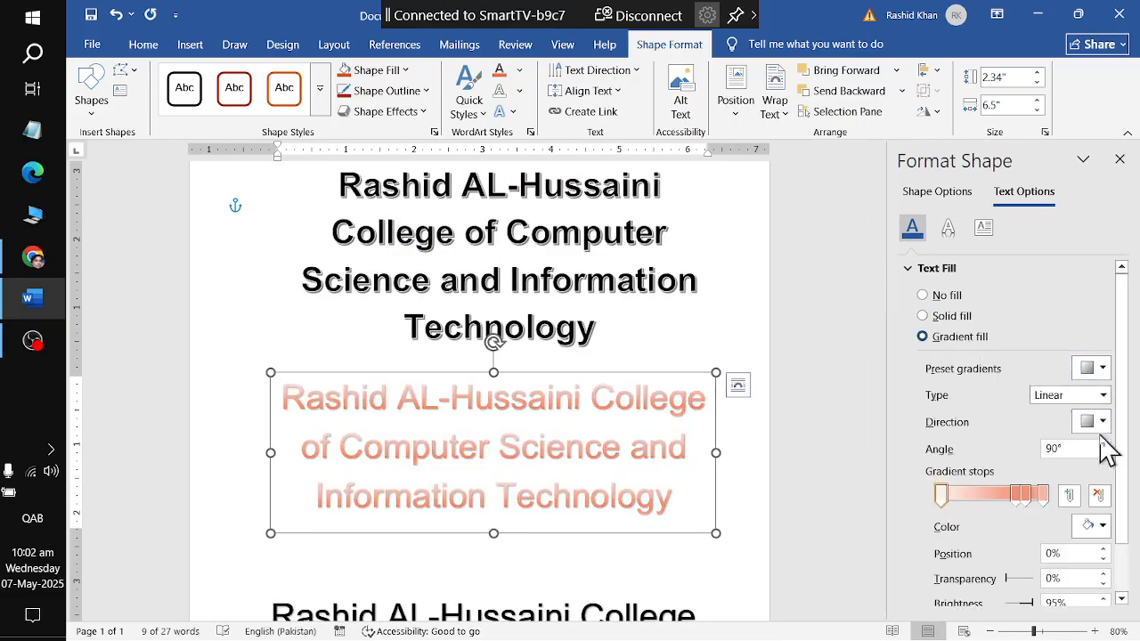
click(1094, 368)
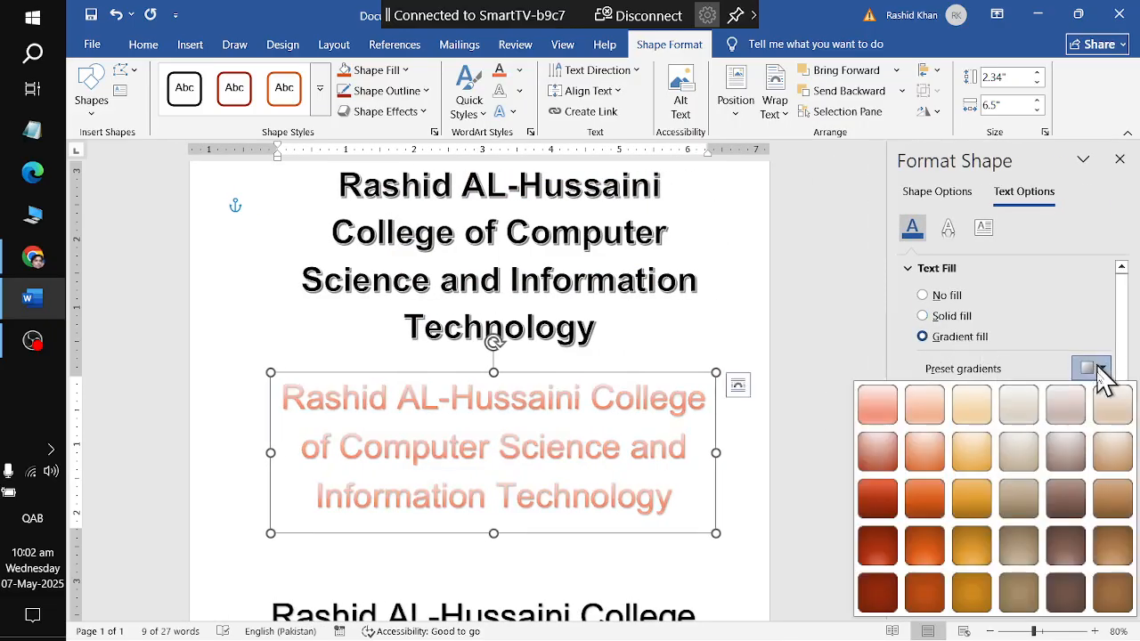
click(1030, 560)
Colour the text gradient's stops light green at 0%, green at 100% and orange at 46%
click(942, 496)
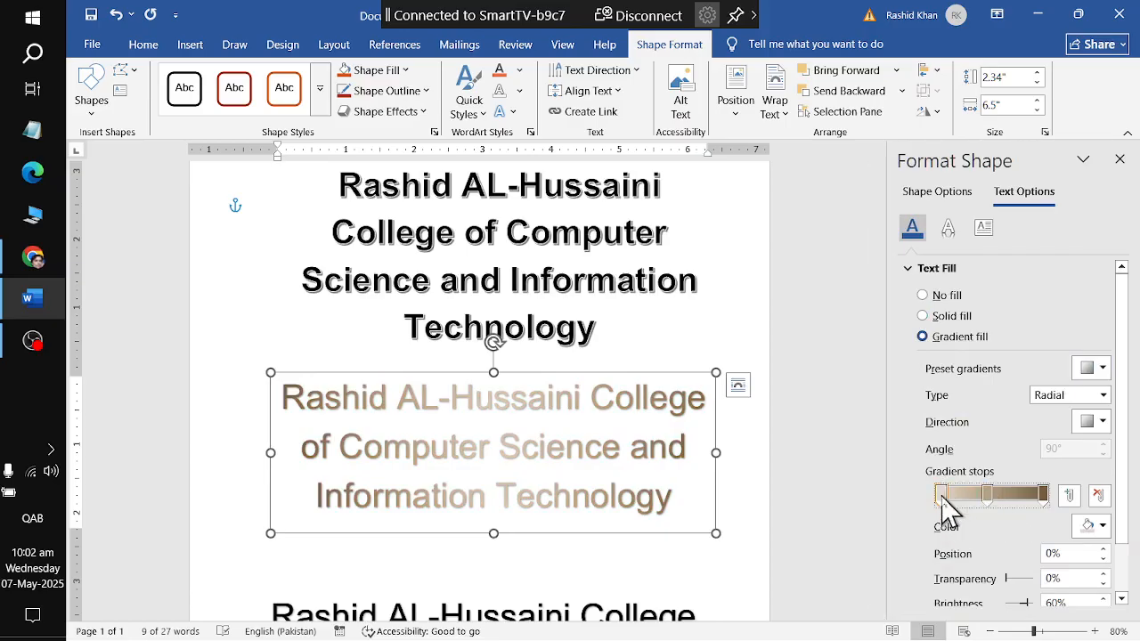
click(1093, 525)
click(1004, 481)
click(1049, 496)
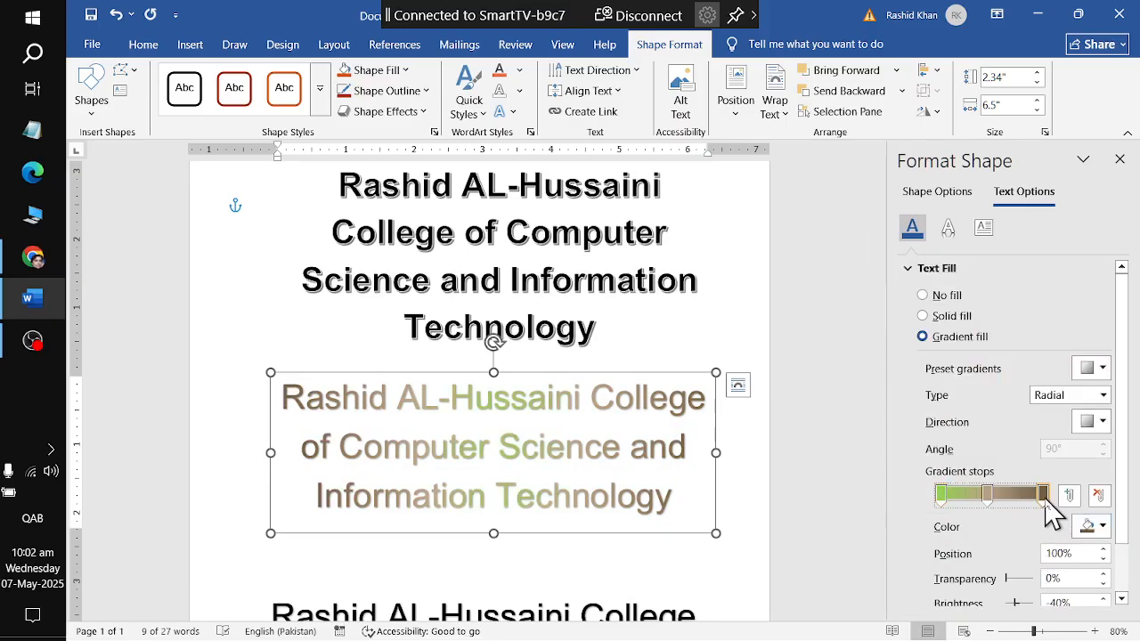
click(1093, 526)
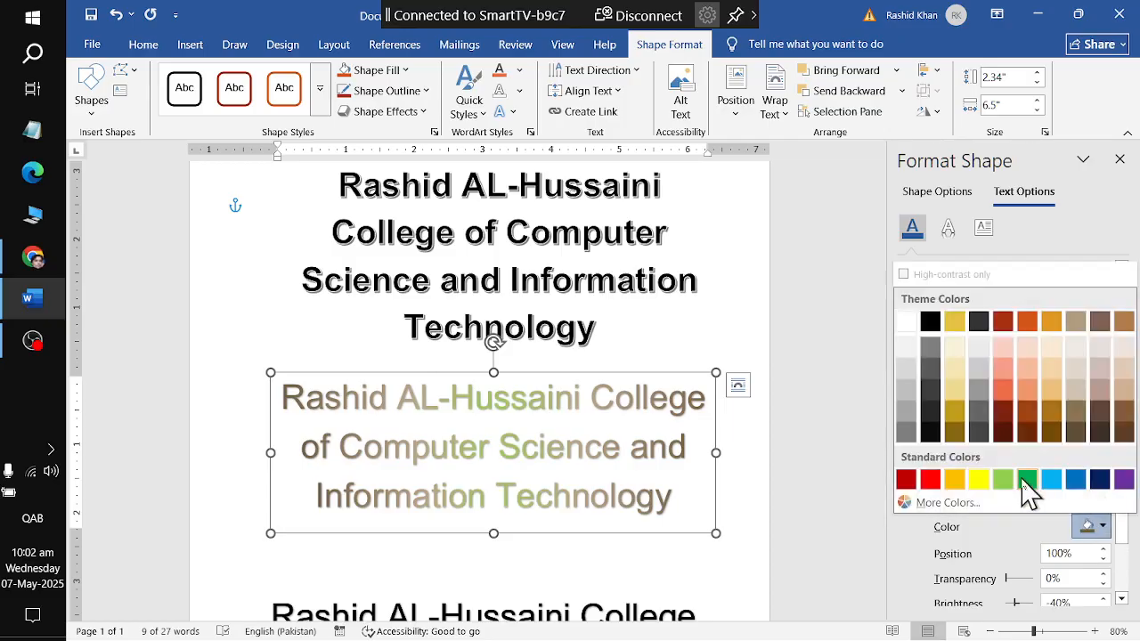
click(1027, 481)
click(987, 495)
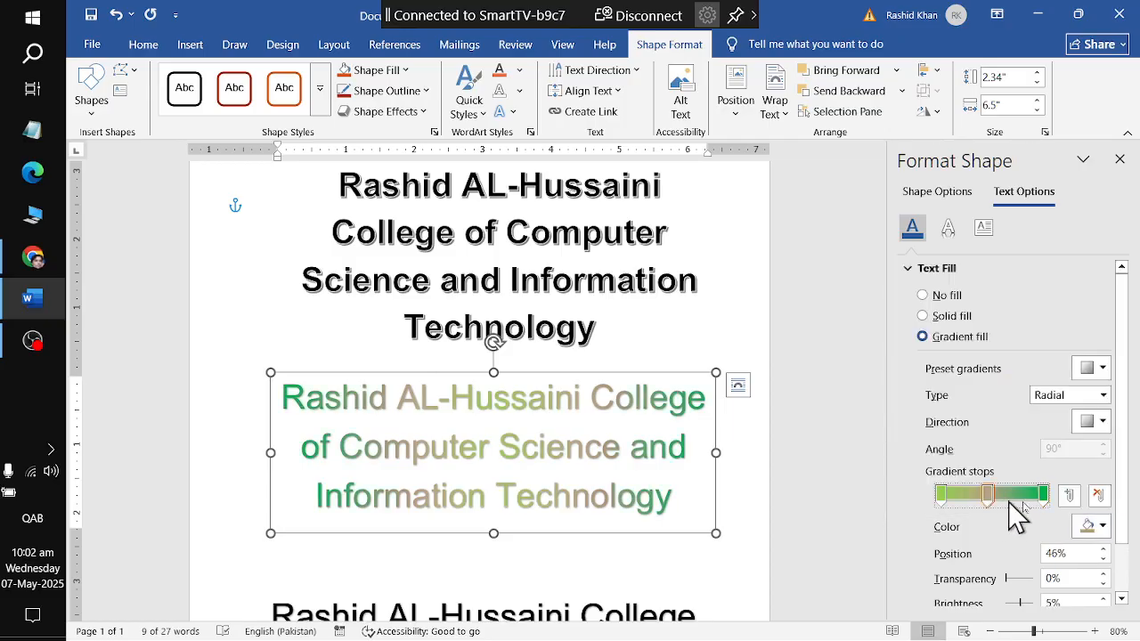
click(1093, 525)
click(954, 486)
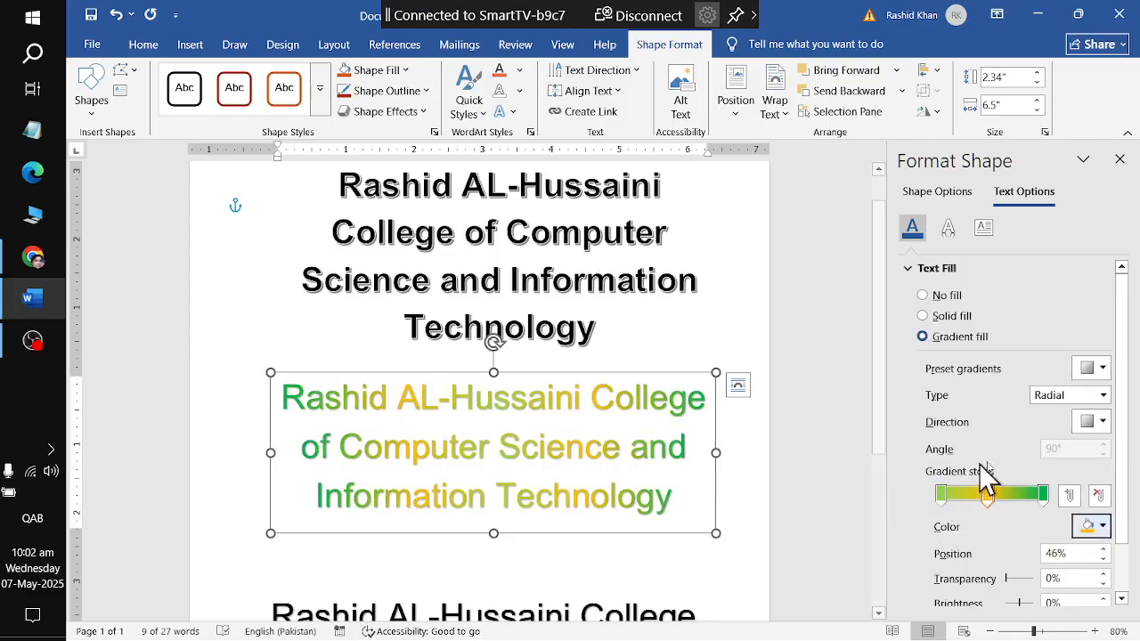
Choose the from-centre direction for the text gradient, and change the gradient type to Linear
click(1092, 420)
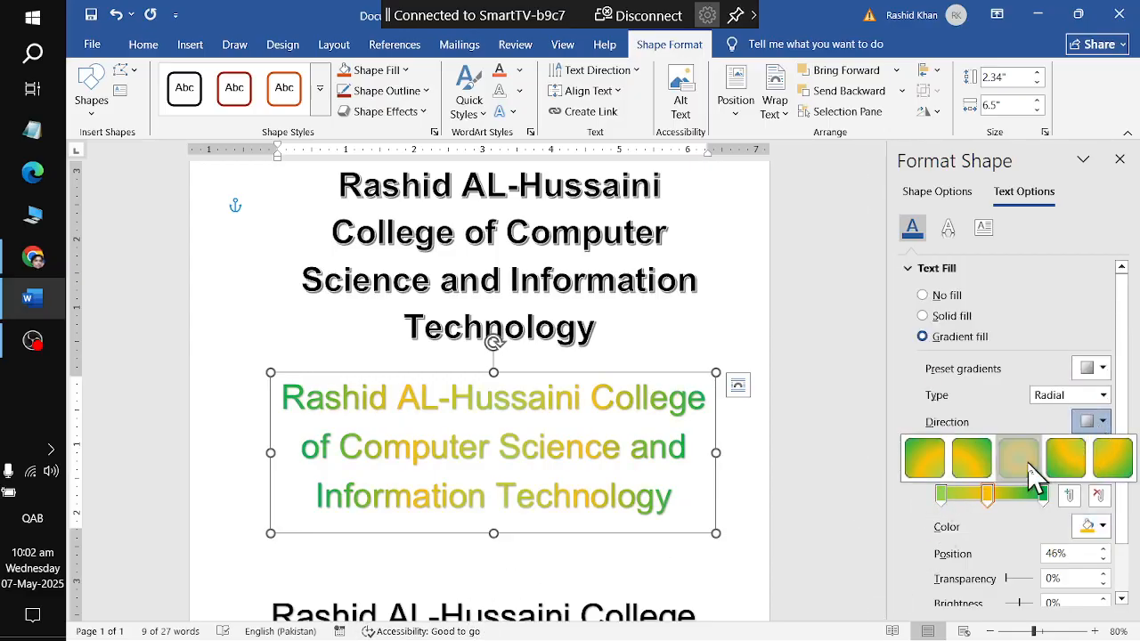
click(1035, 463)
click(1071, 398)
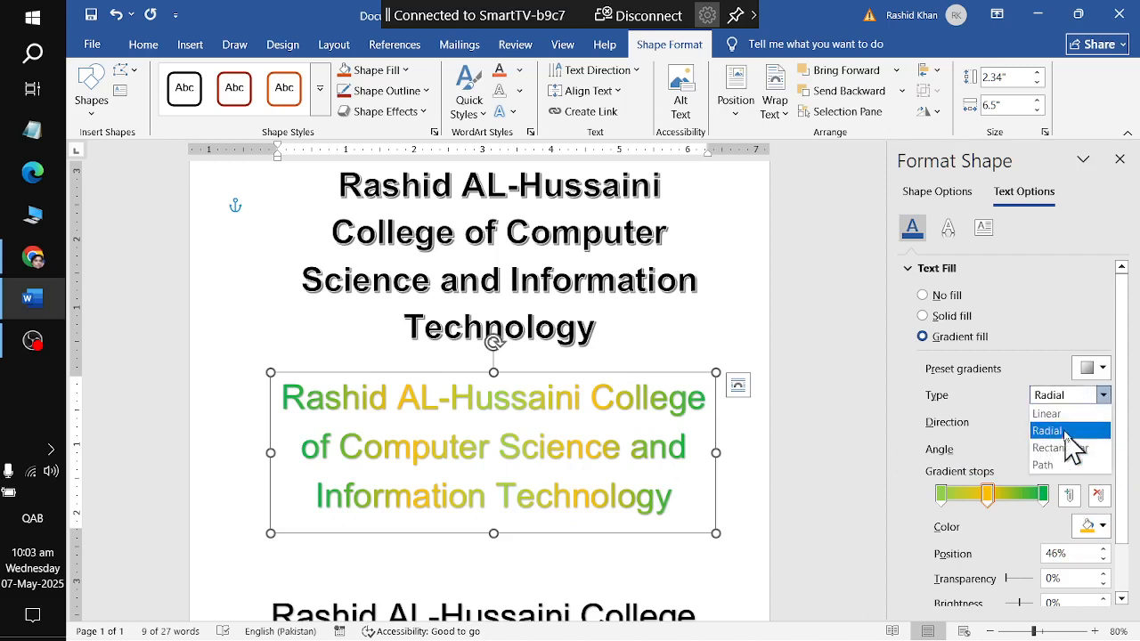
click(1060, 411)
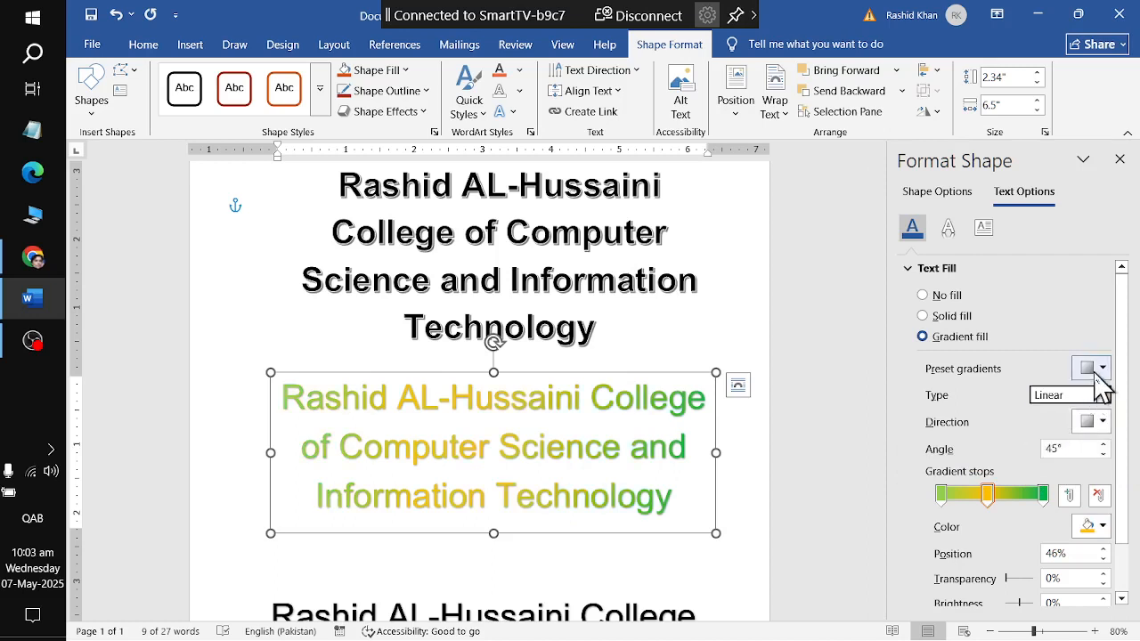
Set the linear text gradient's angle to 60°
click(1103, 445)
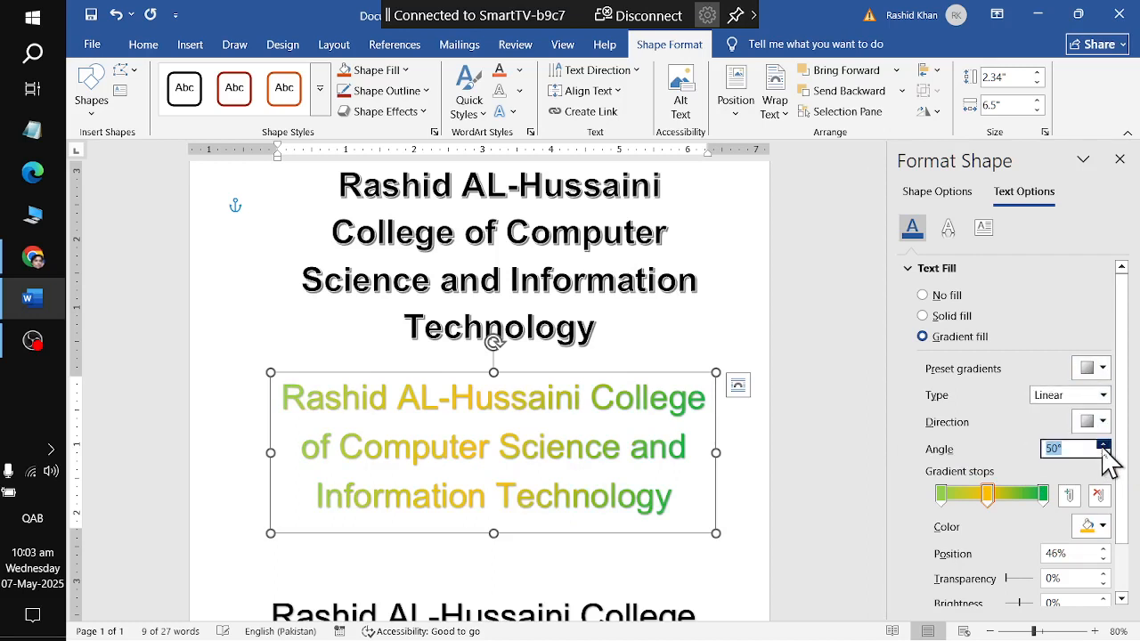
click(1103, 445)
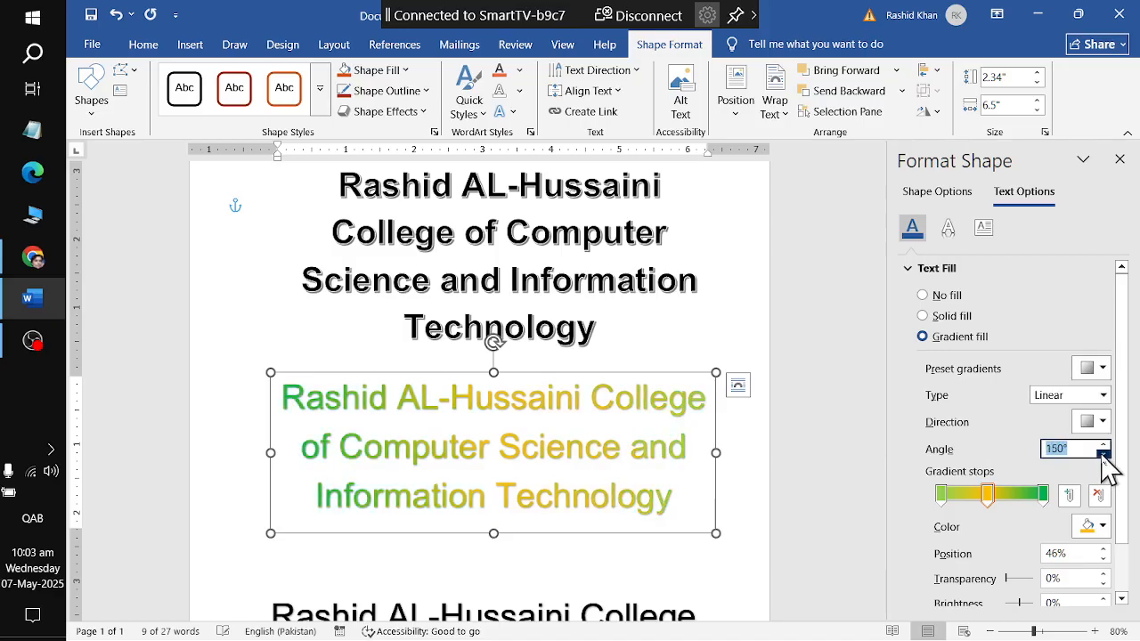
click(1104, 453)
click(1104, 454)
click(1103, 454)
click(1104, 454)
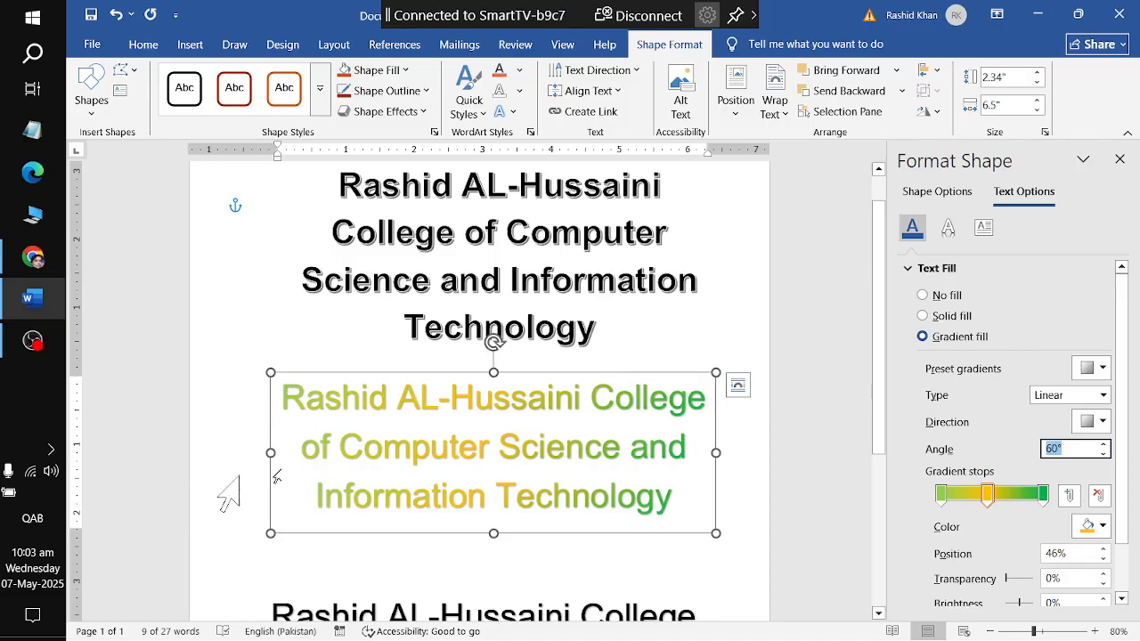
Close the Format Shape pane and apply the outer Offset: Bottom shadow to the top WordArt's text
scroll(636, 478, down, 3)
click(1118, 161)
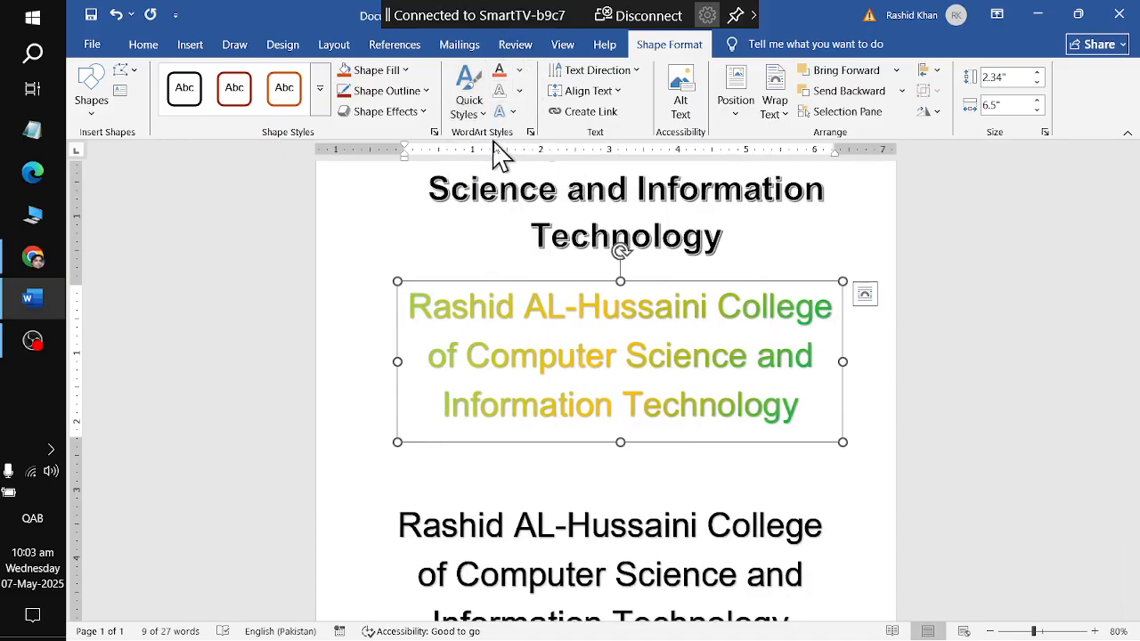
scroll(588, 247, up, 3)
click(590, 224)
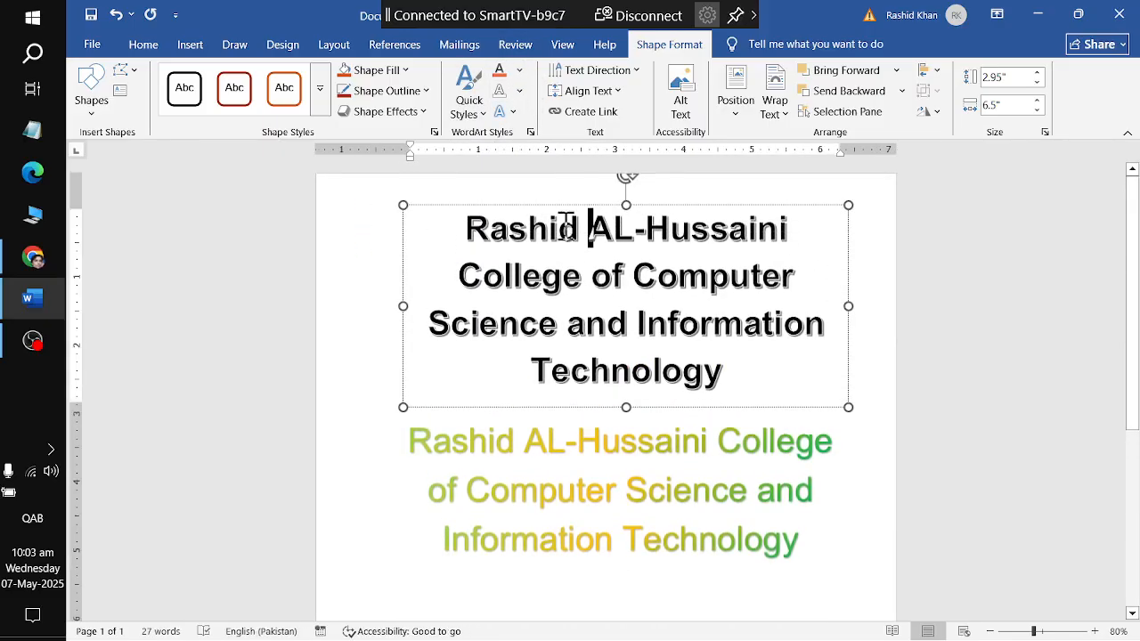
click(538, 207)
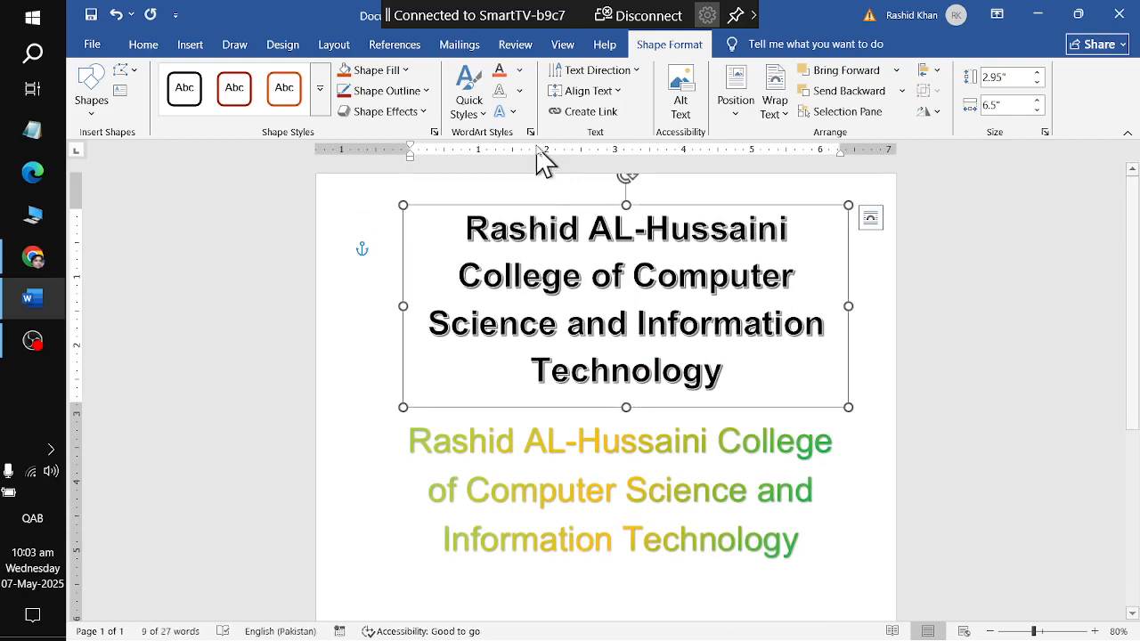
click(515, 112)
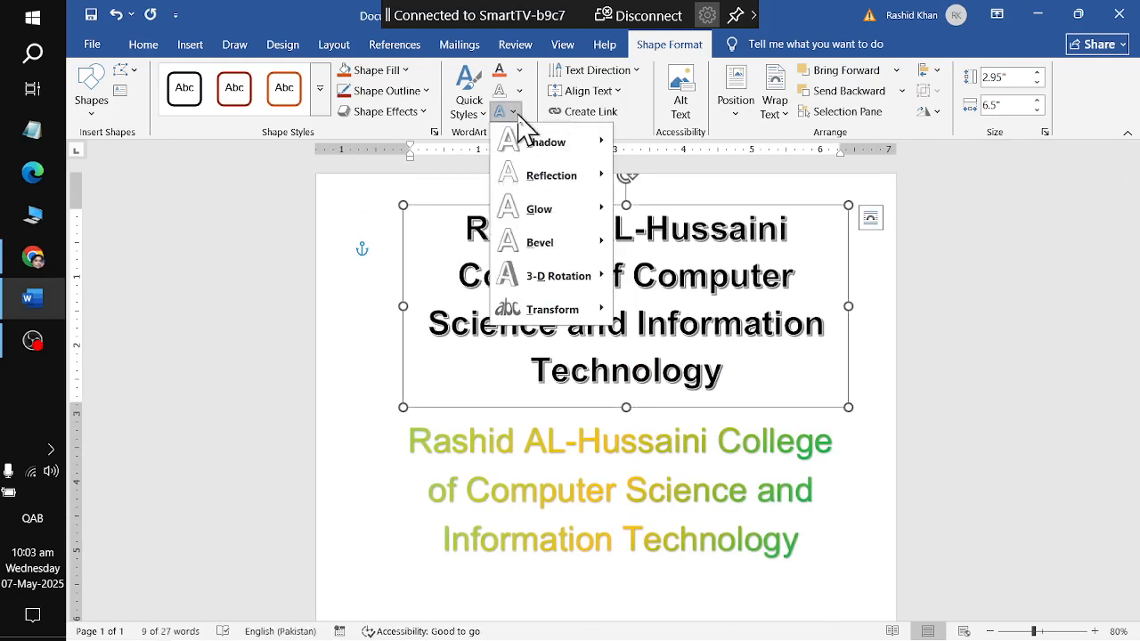
mouse_move(526, 143)
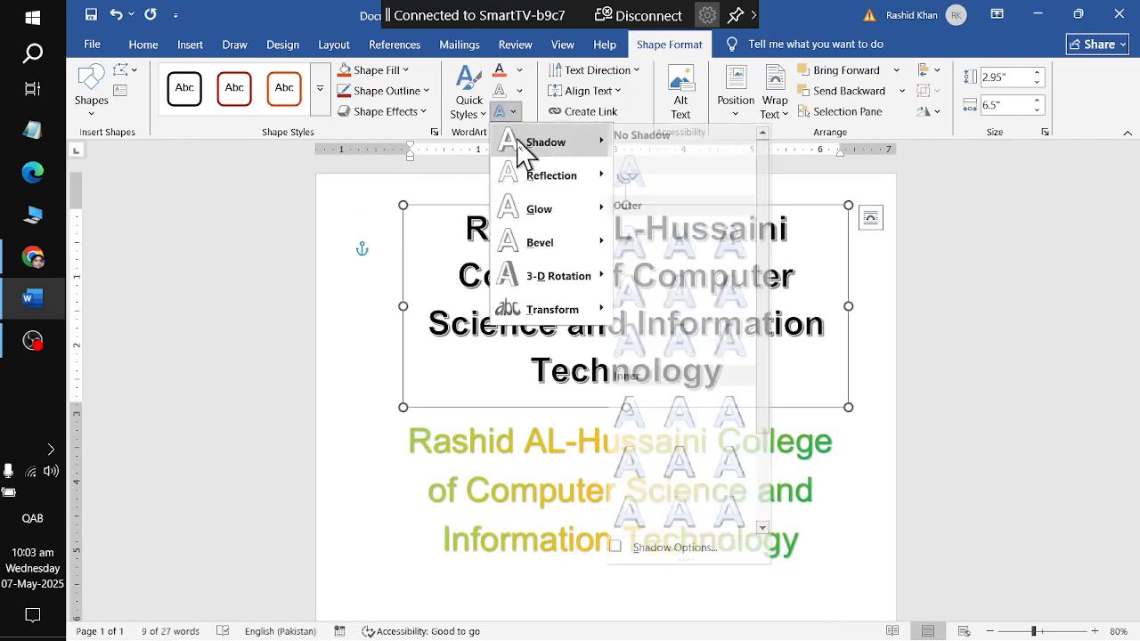
click(696, 257)
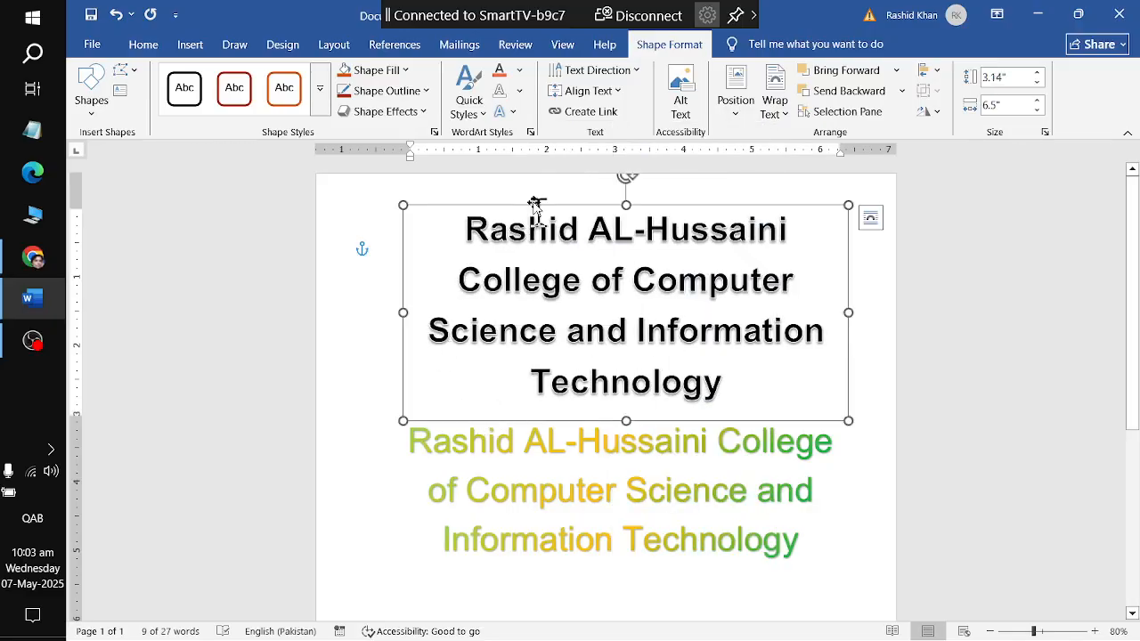
Change the top WordArt's text shadow to the outer Offset: Top preset
click(514, 113)
mouse_move(535, 142)
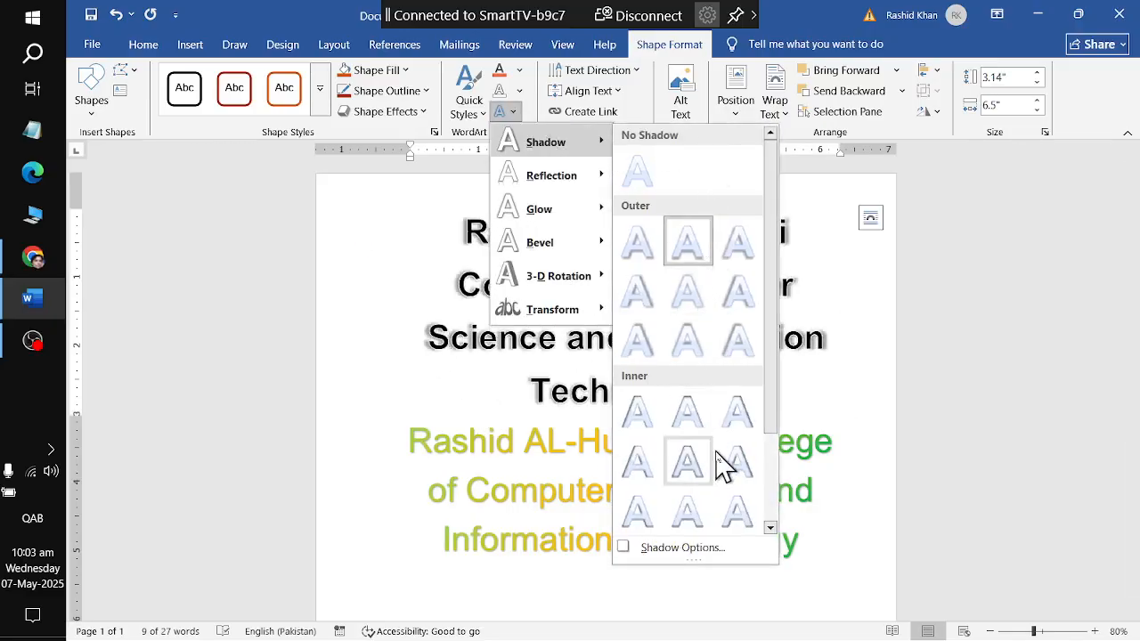
scroll(704, 486, down, 2)
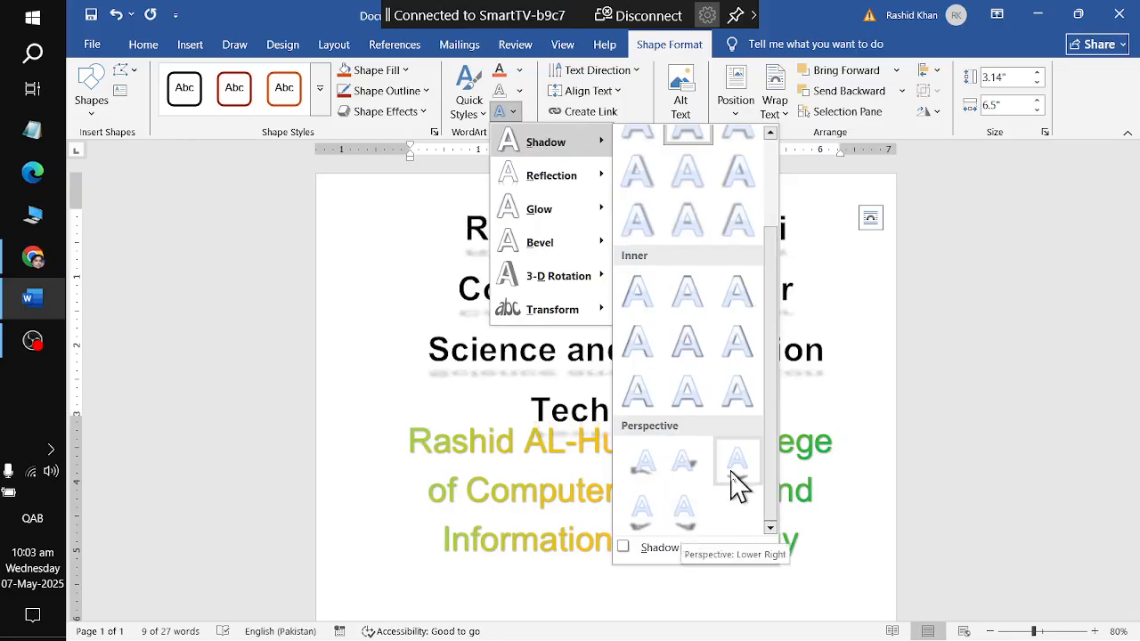
scroll(702, 392, up, 3)
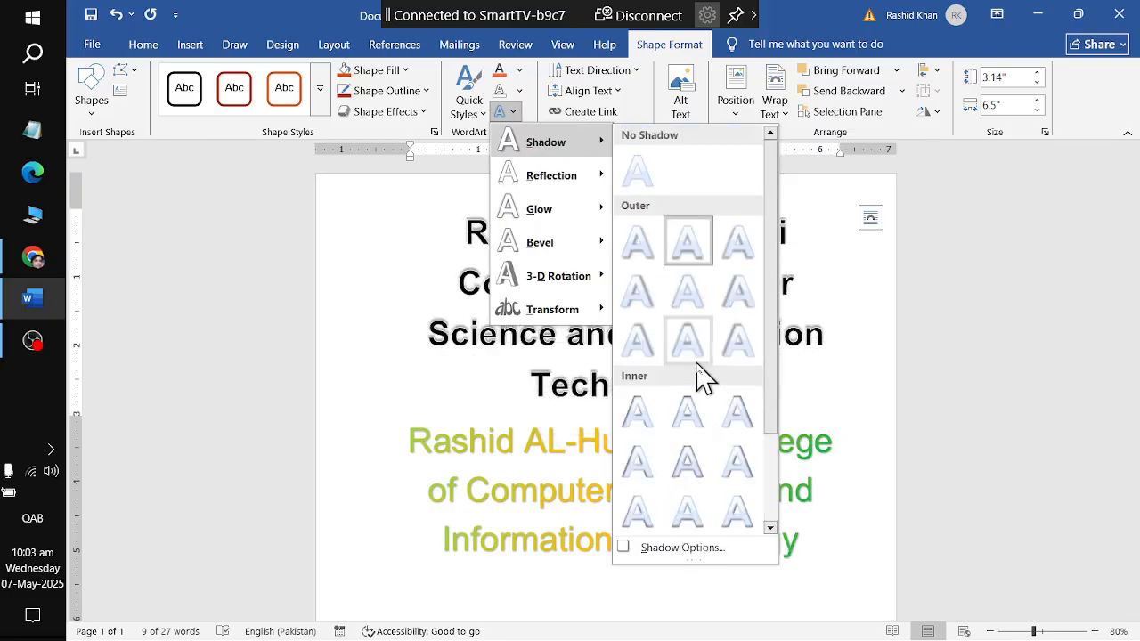
click(698, 363)
Remove the text shadow from the top WordArt
click(512, 115)
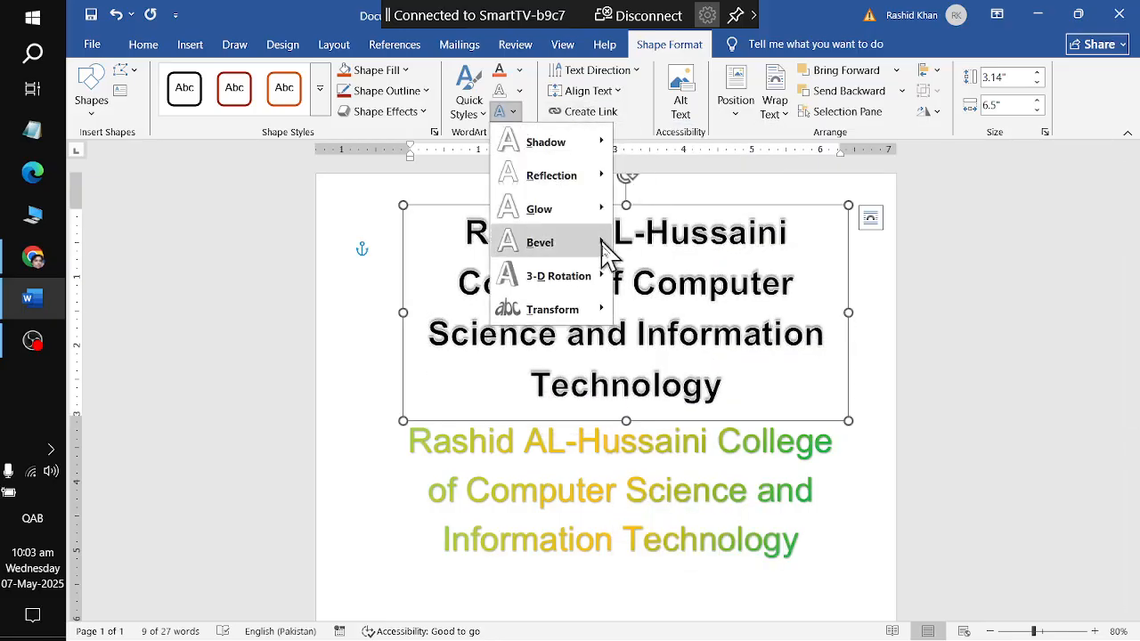
mouse_move(590, 143)
click(659, 187)
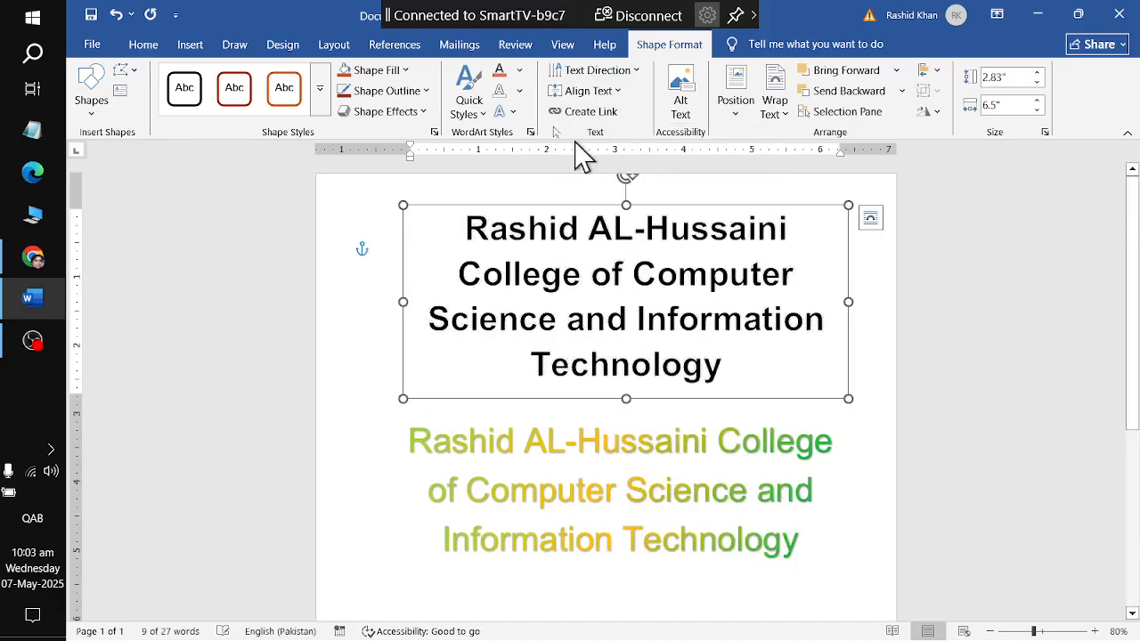
Browse the reflection, glow, bevel and 3-D rotation text effects for the top WordArt
click(511, 114)
mouse_move(508, 183)
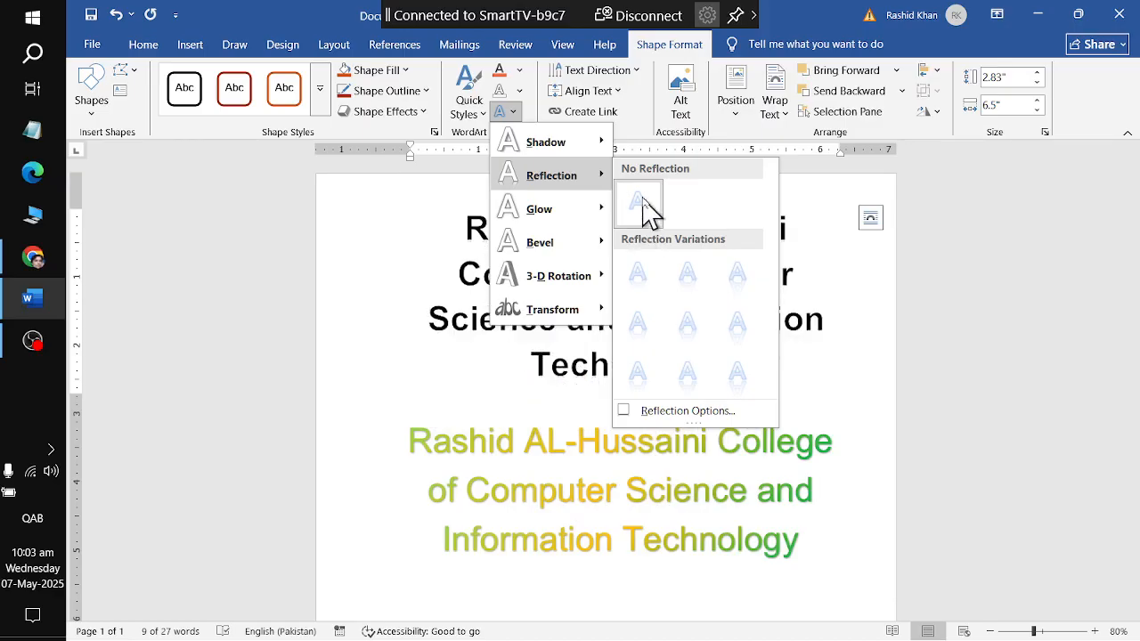
mouse_move(561, 211)
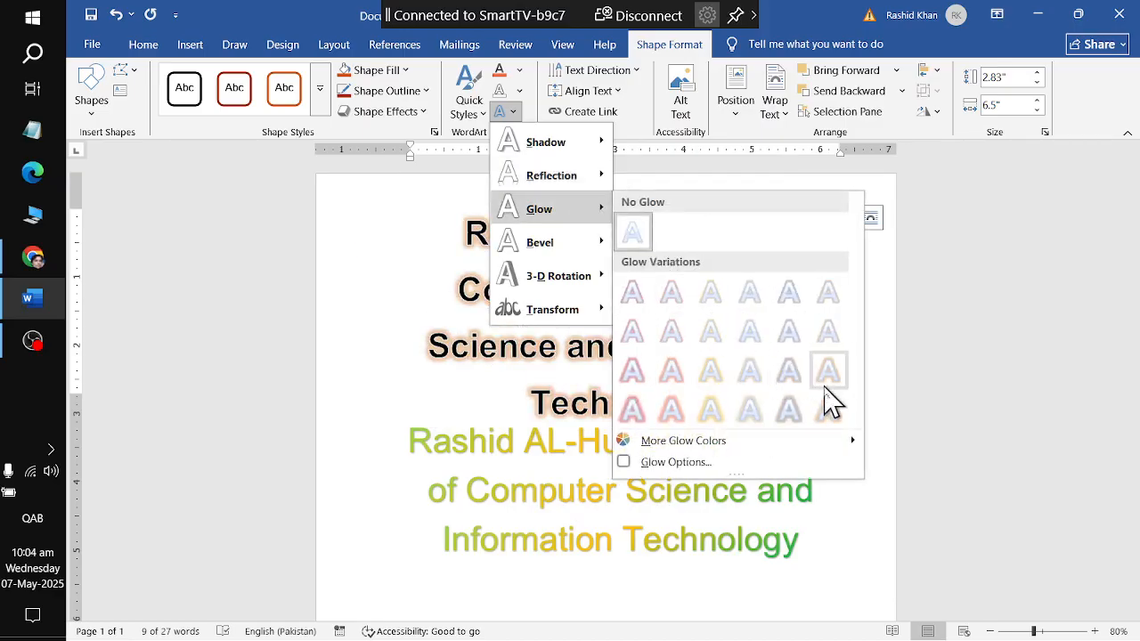
mouse_move(821, 446)
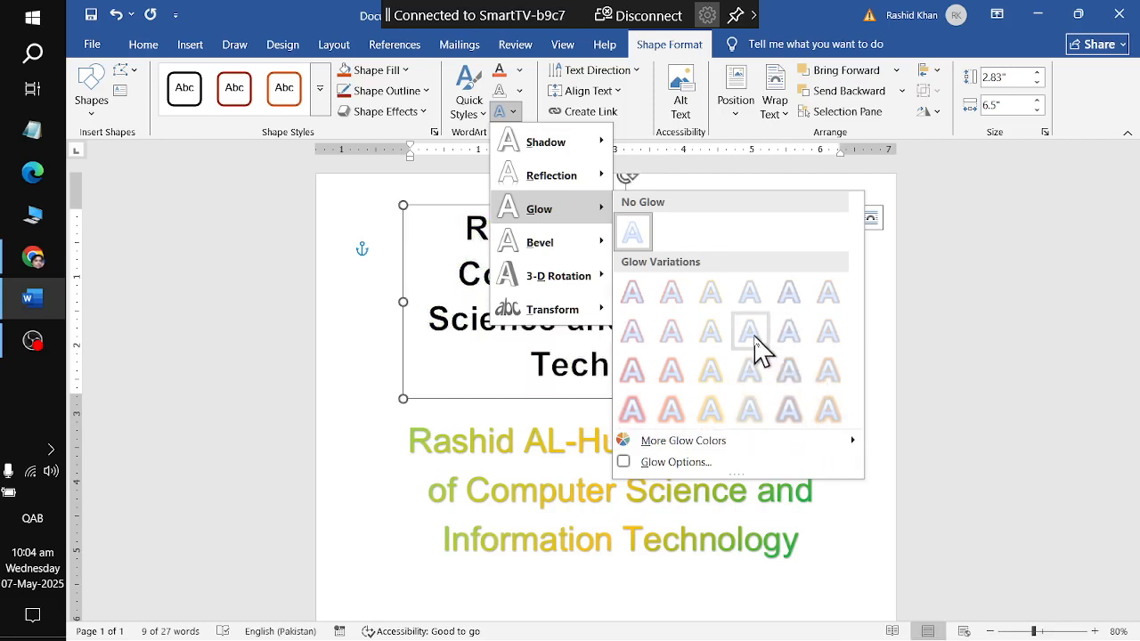
mouse_move(580, 244)
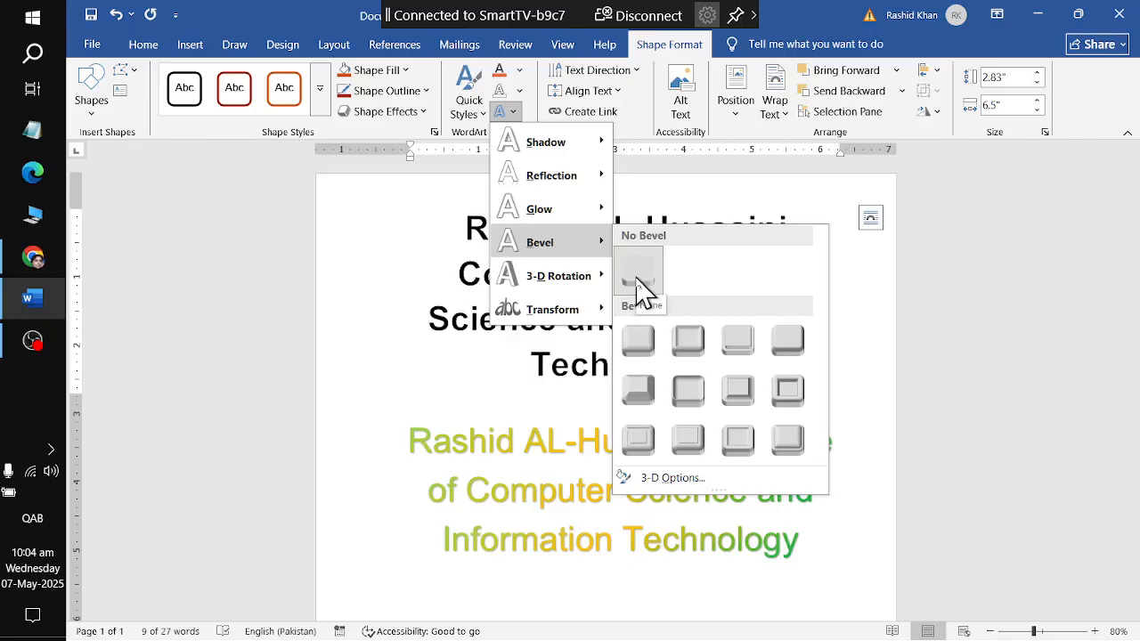
mouse_move(552, 287)
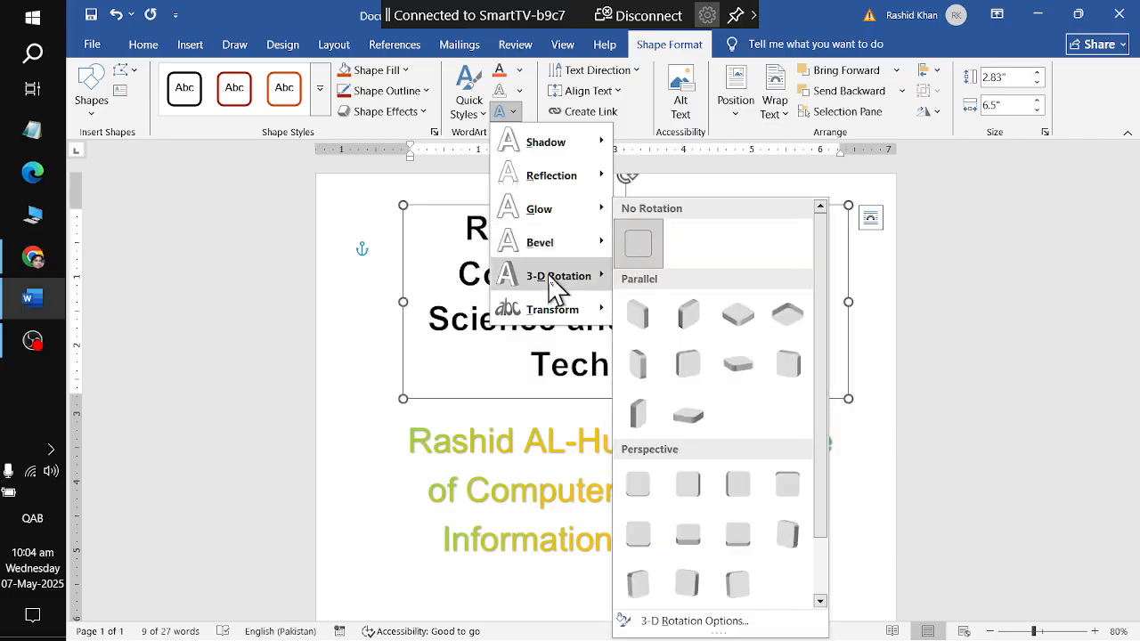
Apply the Follow Path Arch transform to the top WordArt and stretch it to about 5.16" high
mouse_move(536, 325)
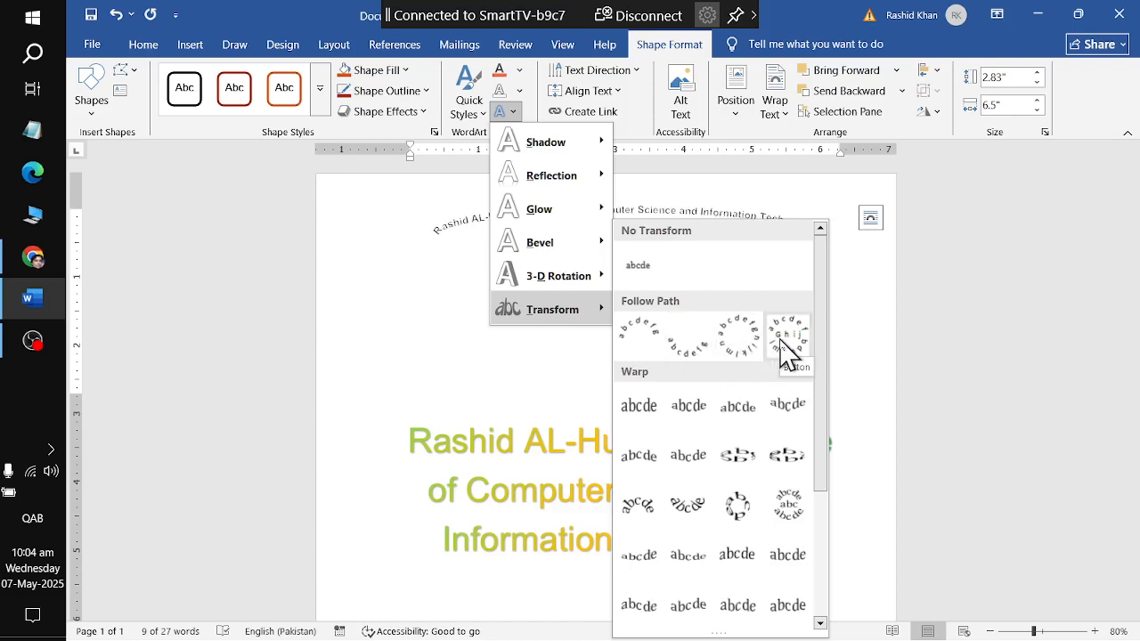
click(628, 339)
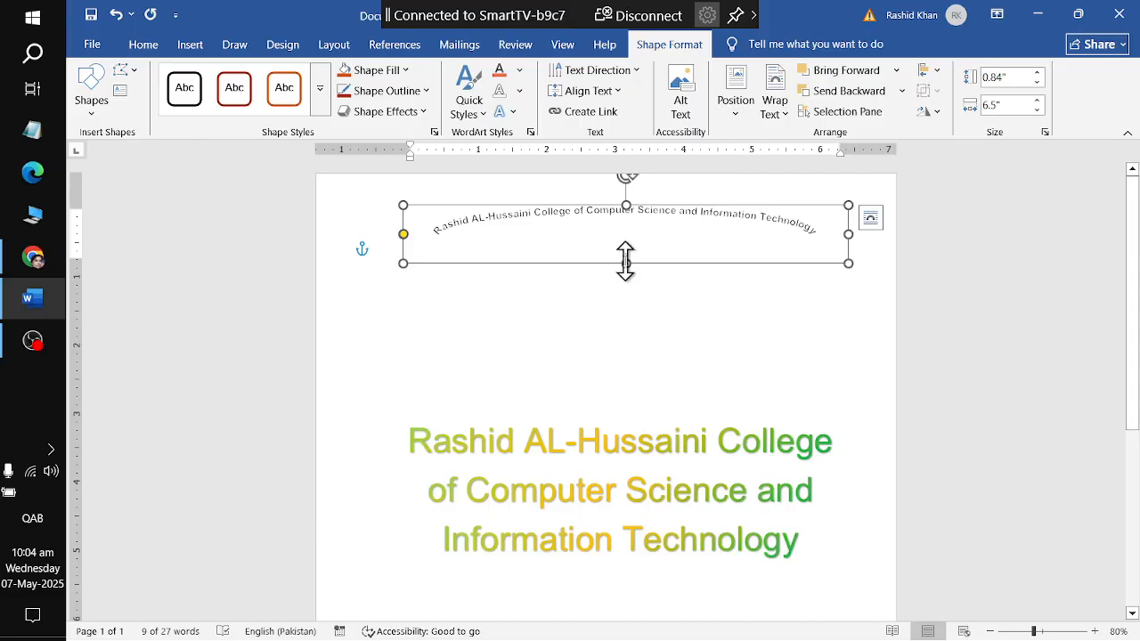
drag(625, 261, 615, 590)
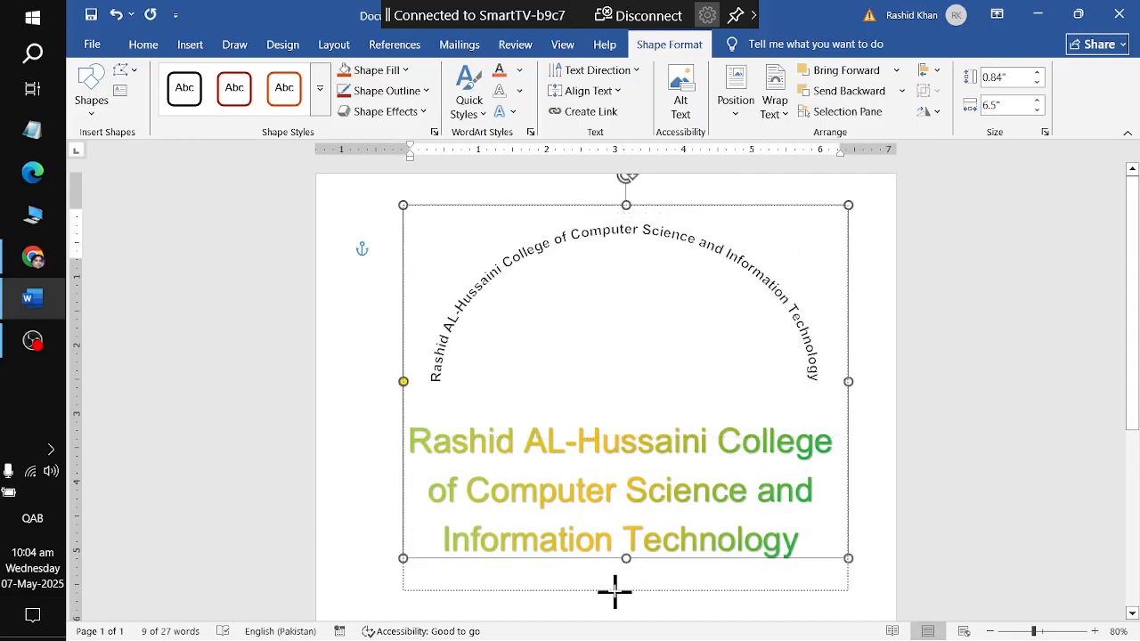
drag(615, 590, 615, 591)
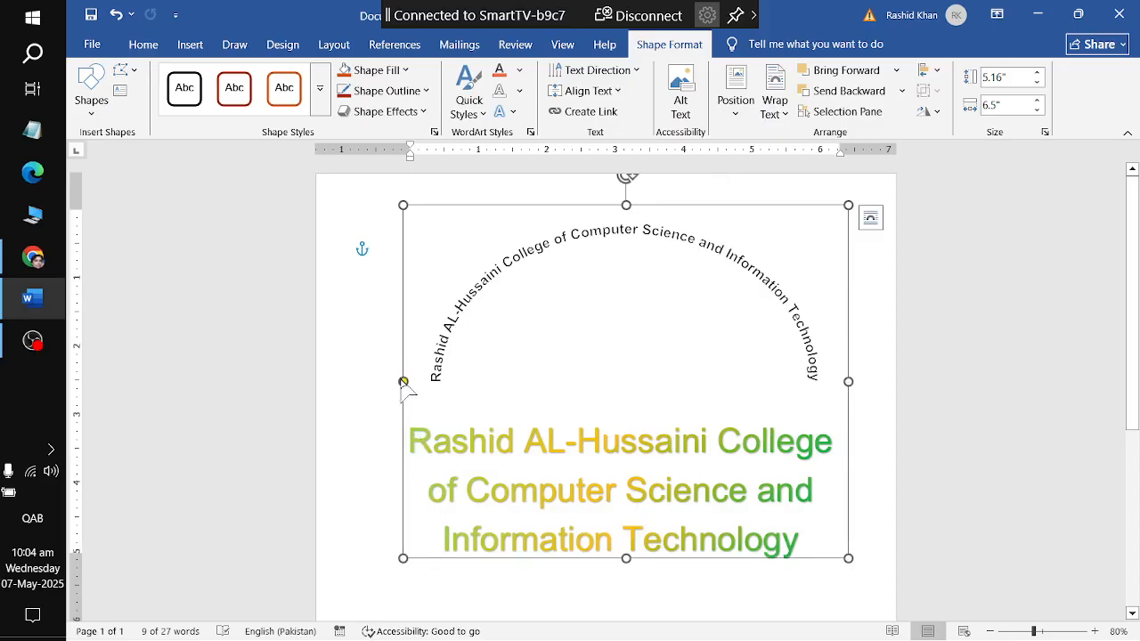
Try shortening the arc of the top WordArt's text path, and undo that adjustment
drag(403, 383, 410, 331)
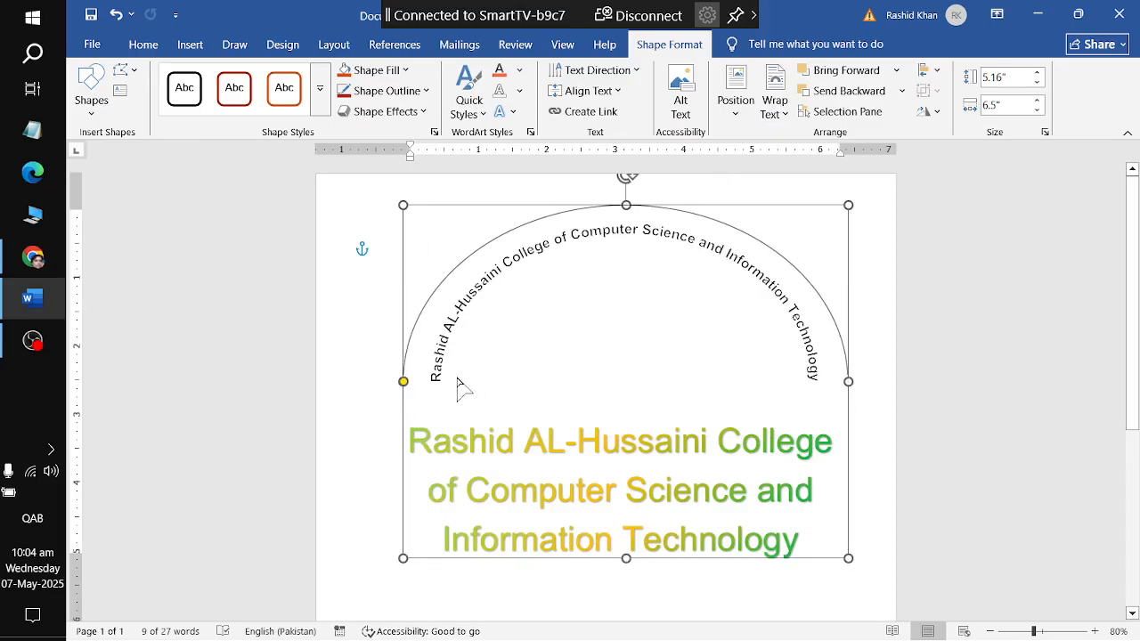
drag(457, 379, 457, 378)
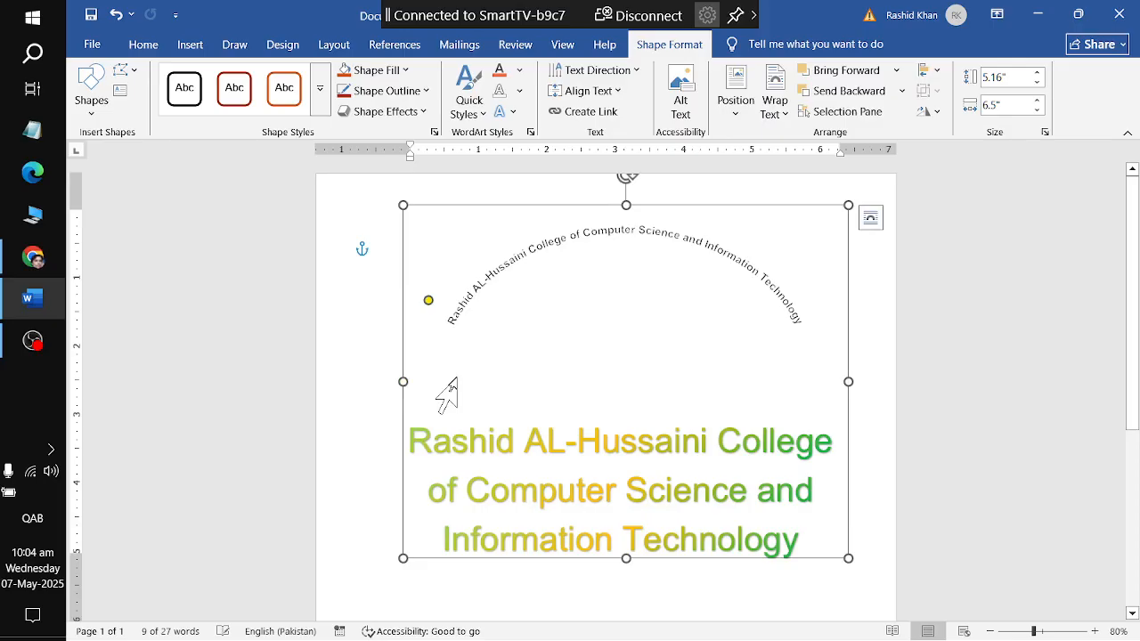
click(116, 17)
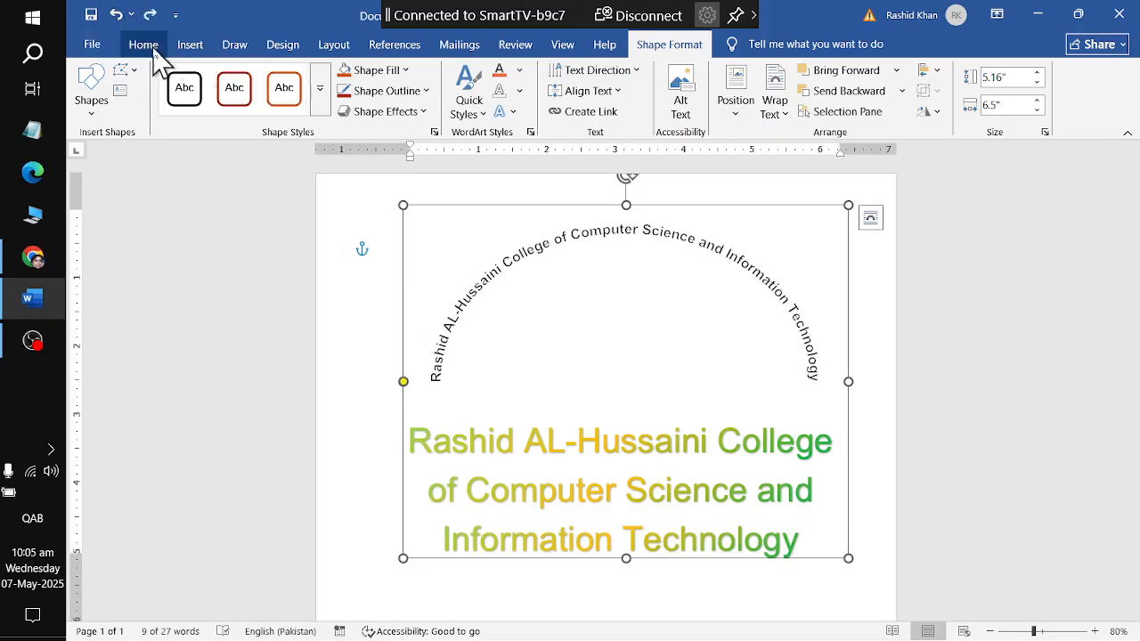
click(144, 45)
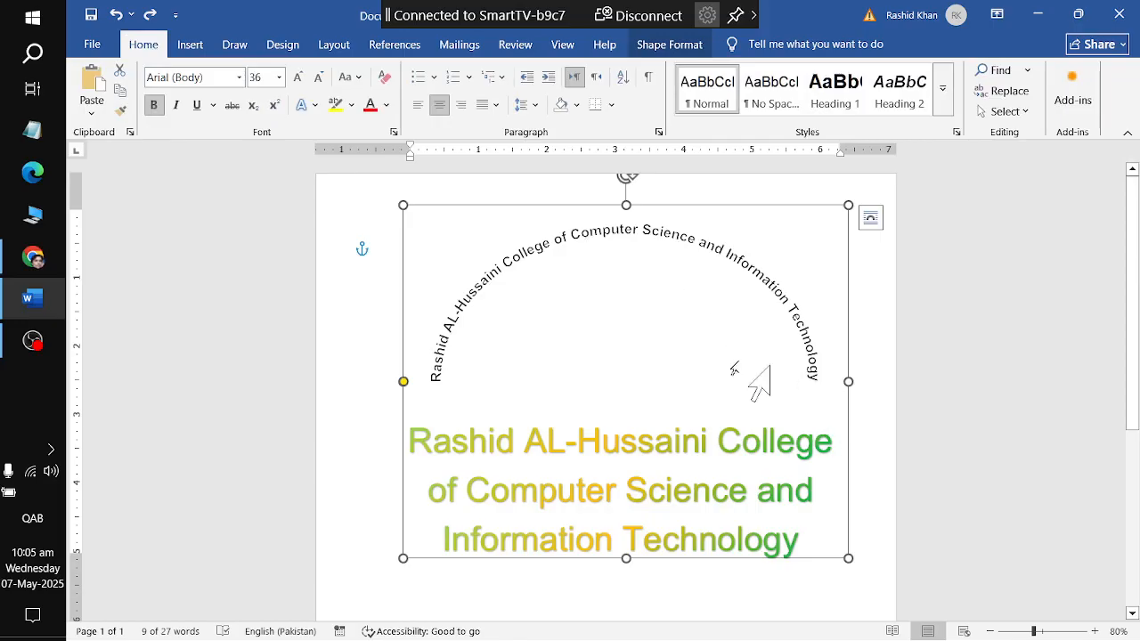
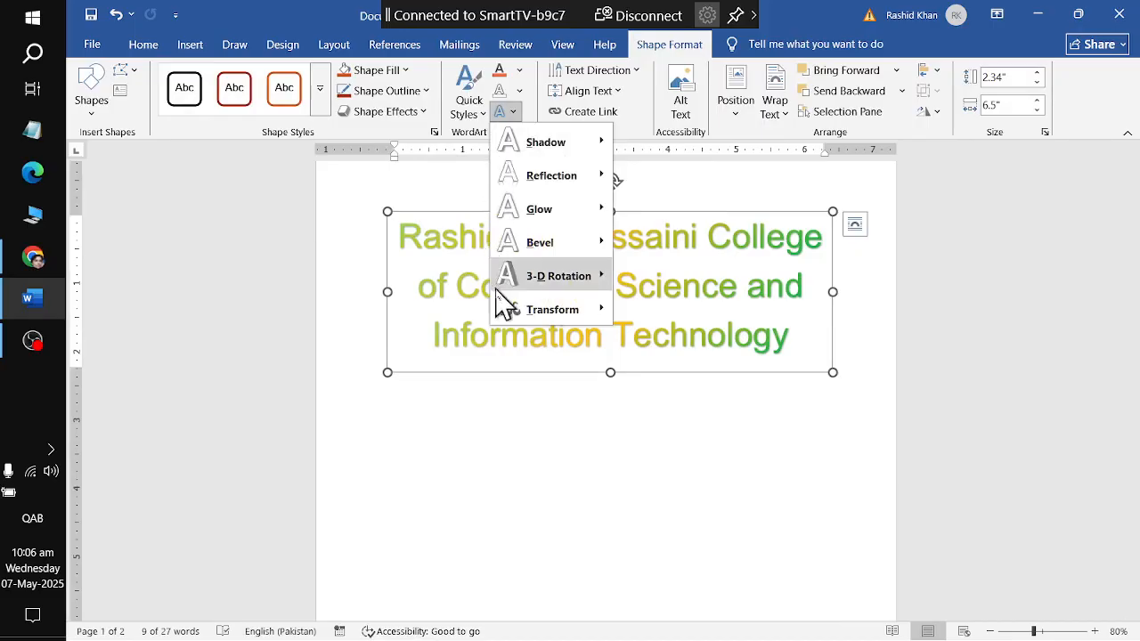
Apply the Follow Path Circle transform to the gradient WordArt and make it narrower and taller to form a round ring
mouse_move(539, 311)
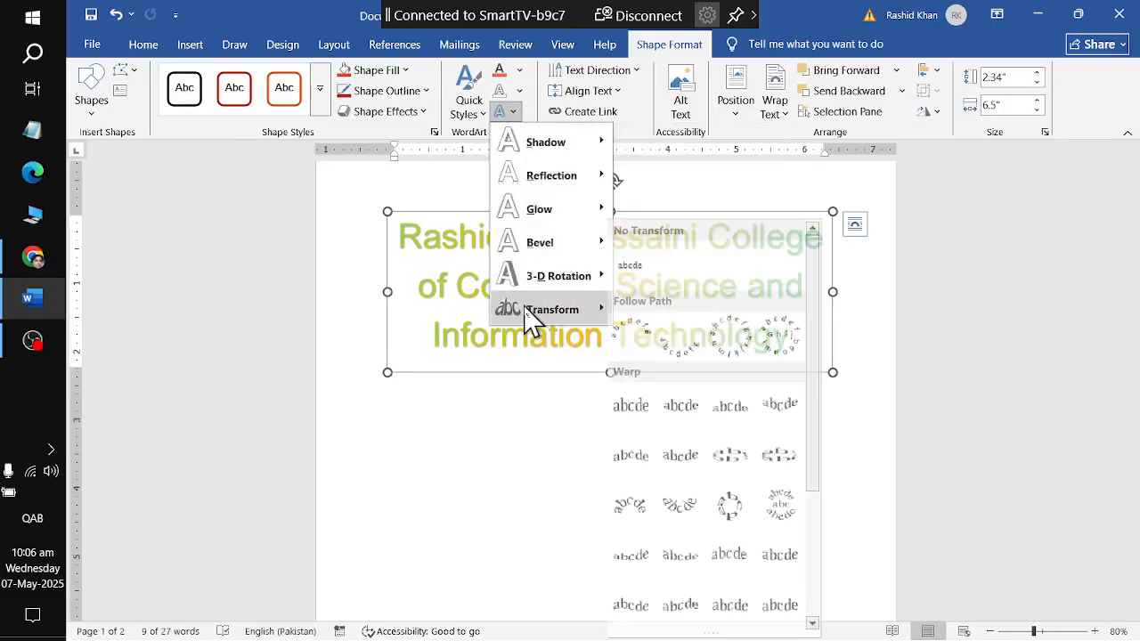
click(738, 346)
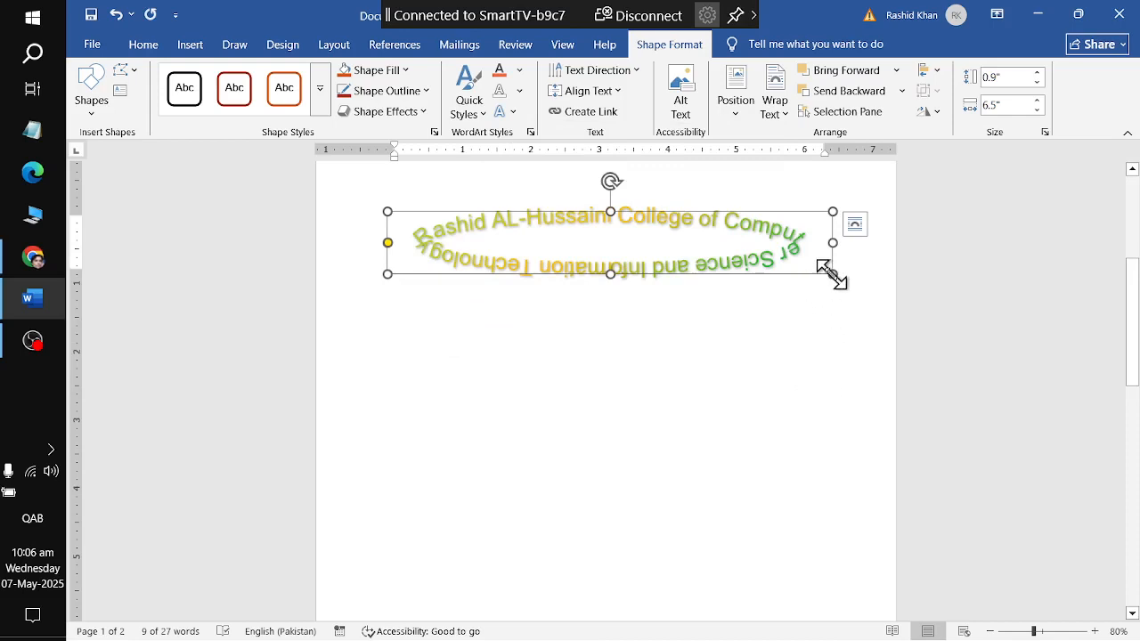
drag(833, 274, 687, 388)
key(ctrl+z)
key(ctrl+z)
key(ctrl+z)
key(ctrl+z)
key(ctrl+z)
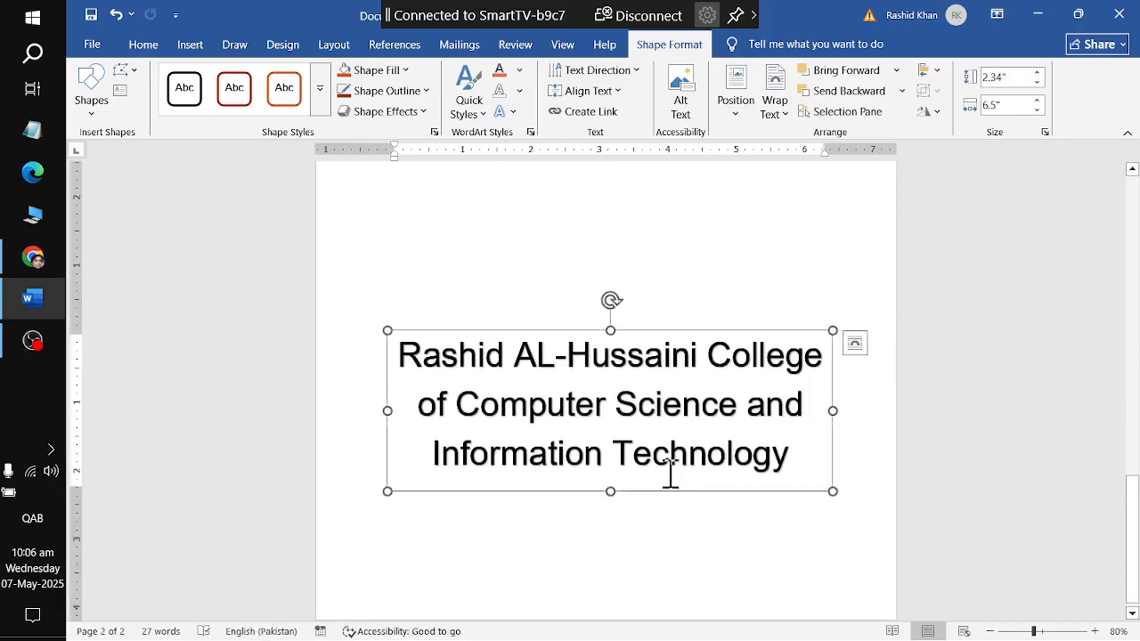
Apply the Follow Path Button transform to the plain black WordArt on page 2
key(Escape)
click(508, 114)
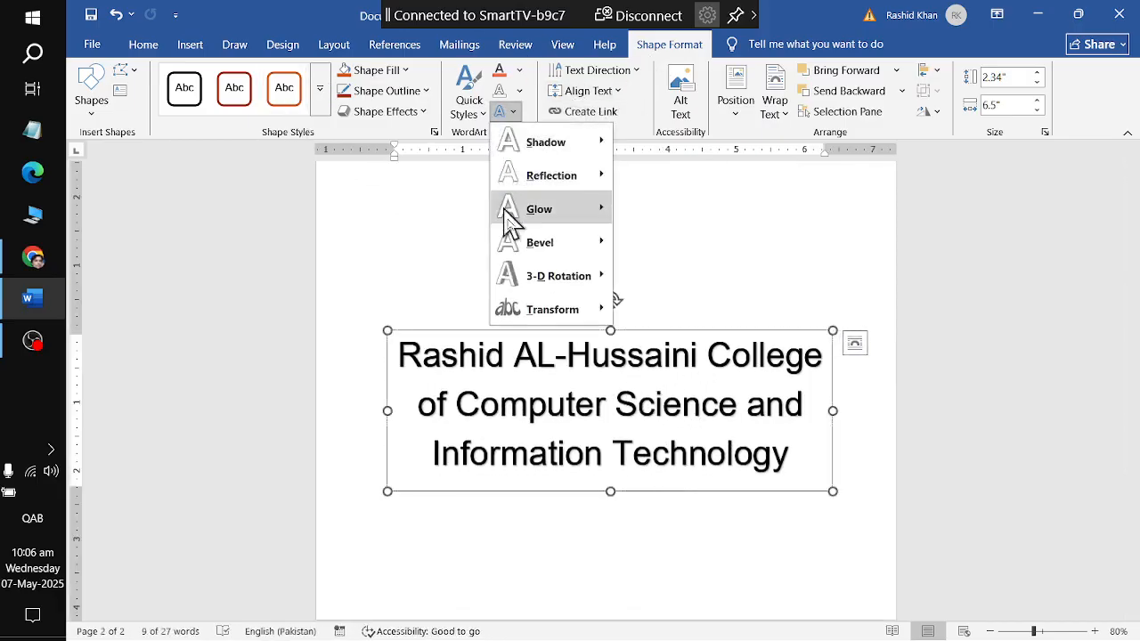
mouse_move(519, 318)
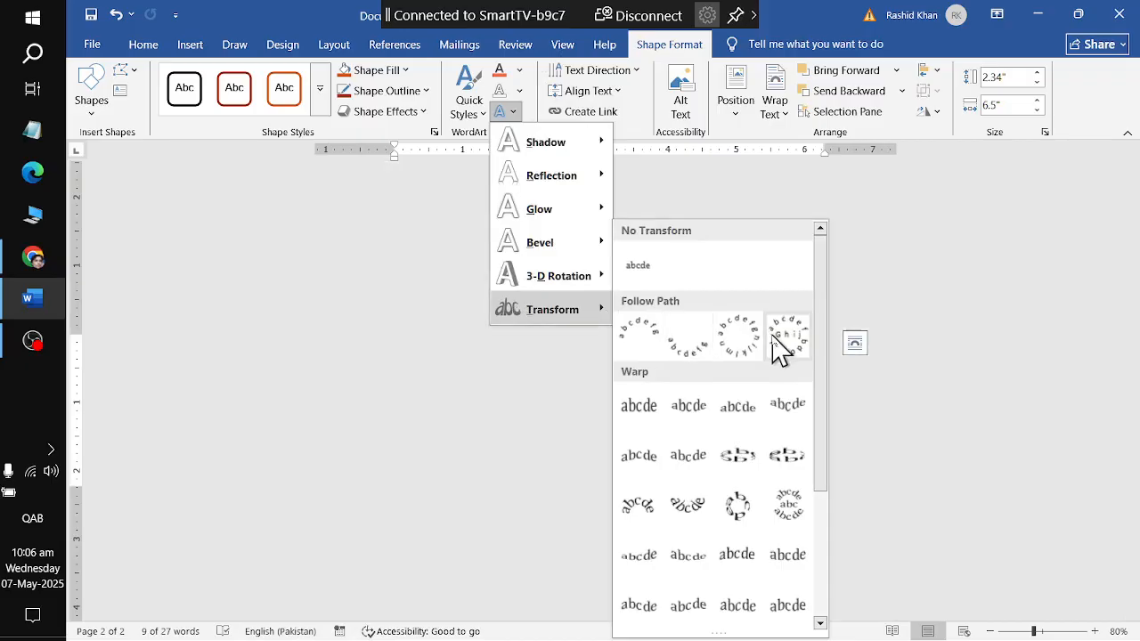
click(772, 348)
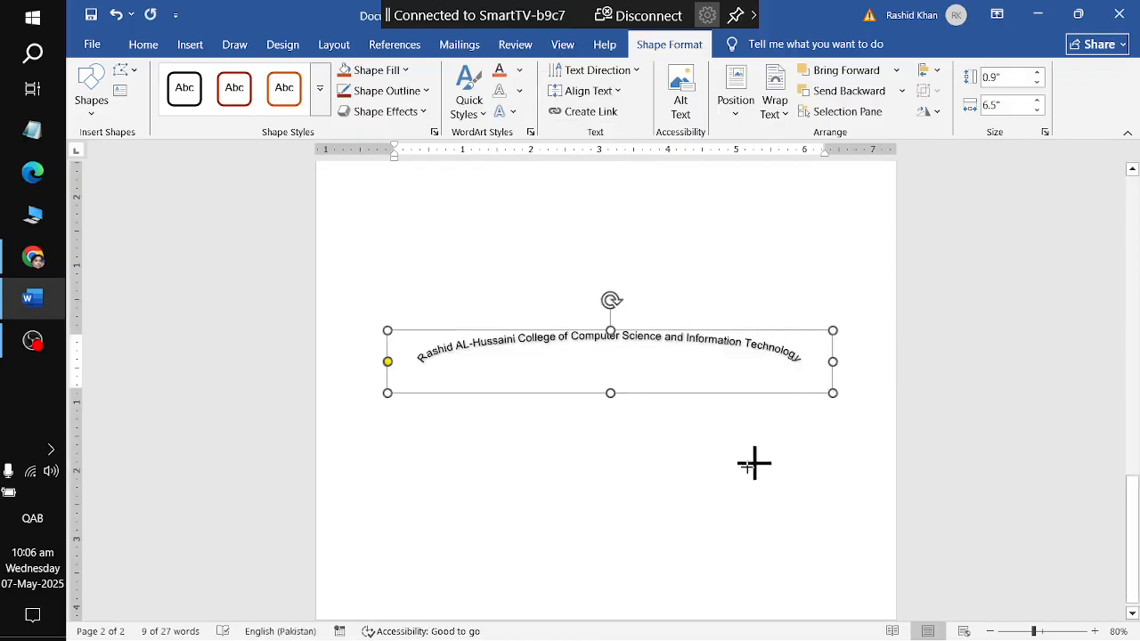
Enlarge the page 2 WordArt to about 4.33" by 6.9", and extend its upper-left corner slightly further outward
drag(754, 463, 861, 615)
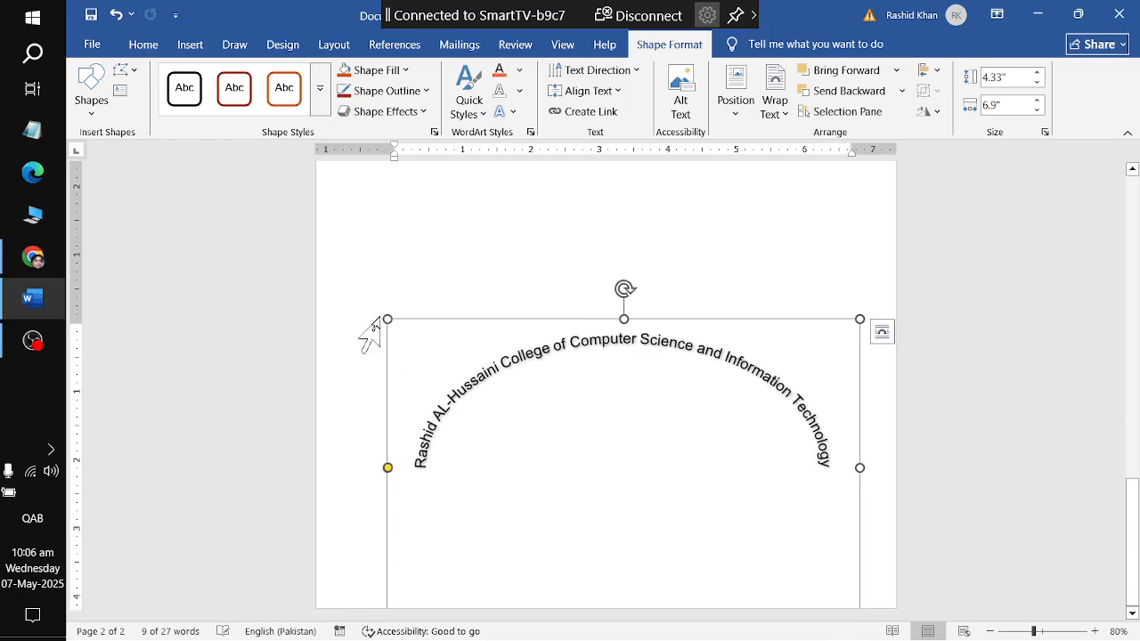
drag(383, 319, 353, 297)
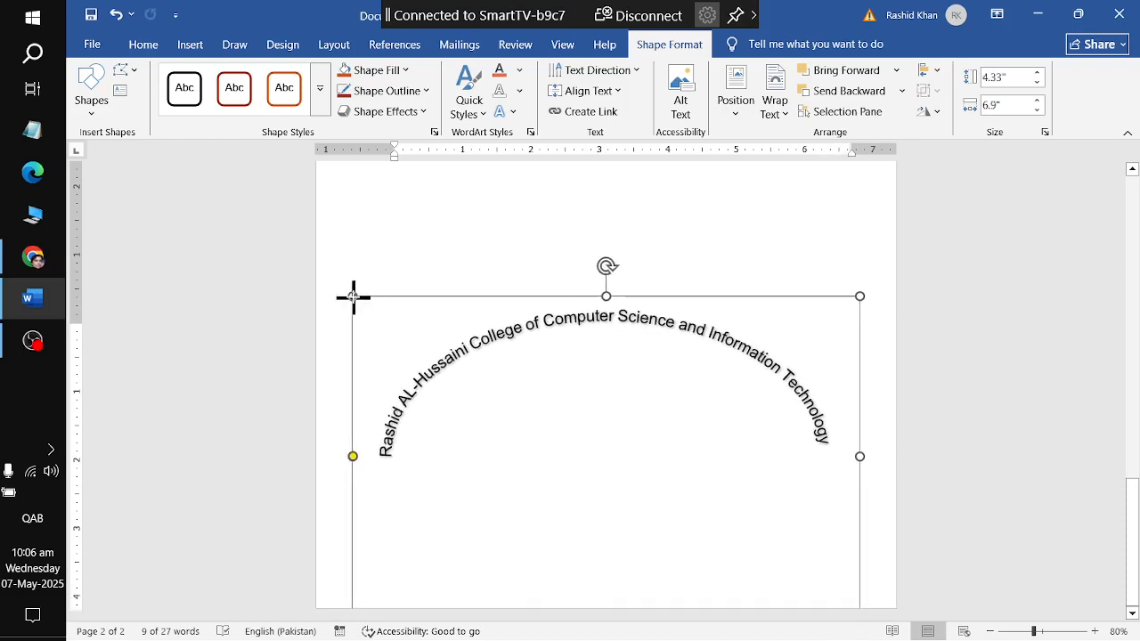
click(899, 253)
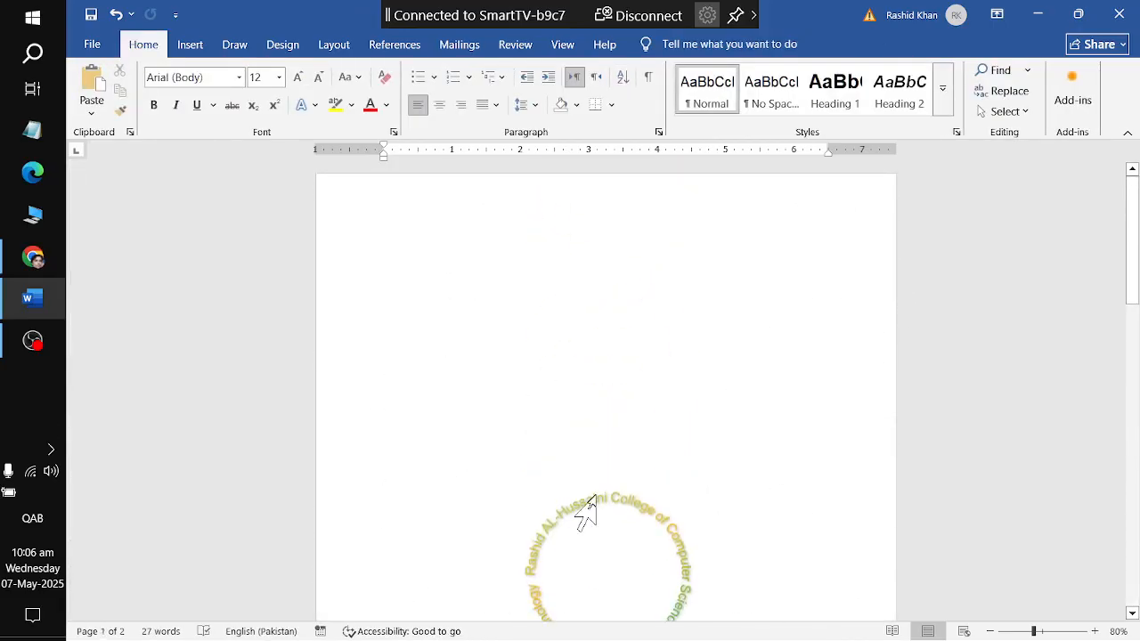
double_click(592, 497)
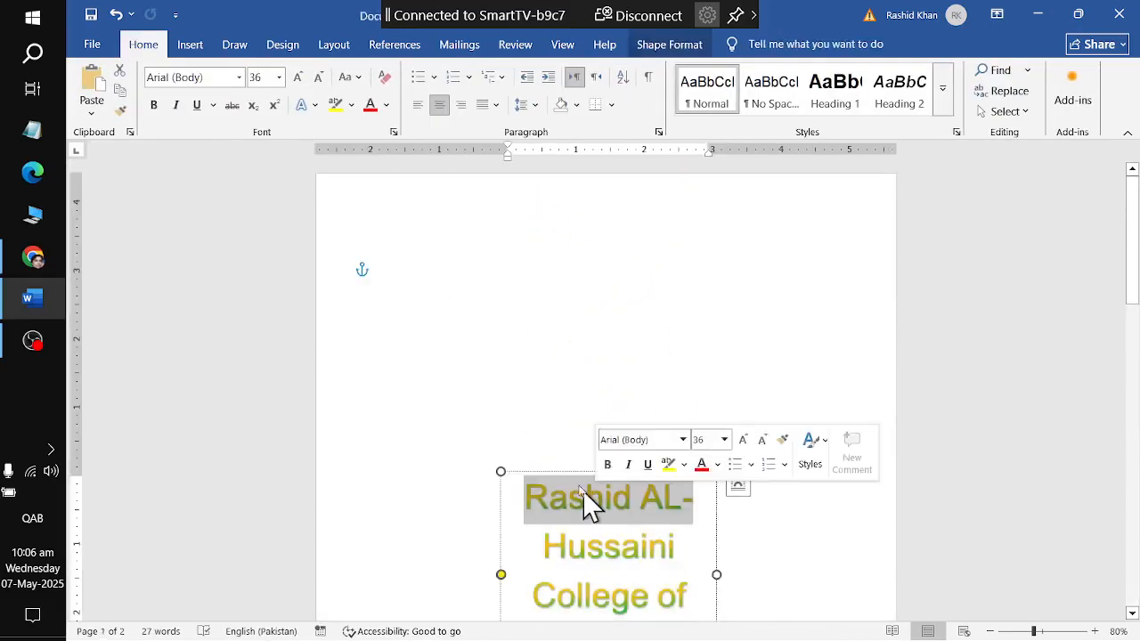
click(537, 472)
double_click(617, 502)
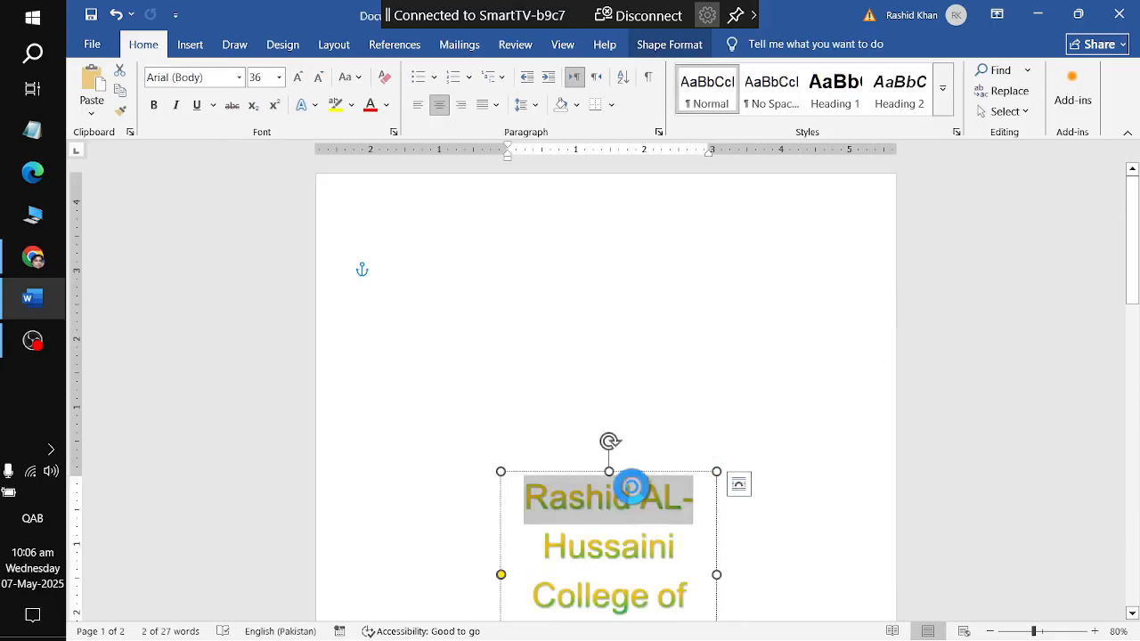
key(ctrl+d)
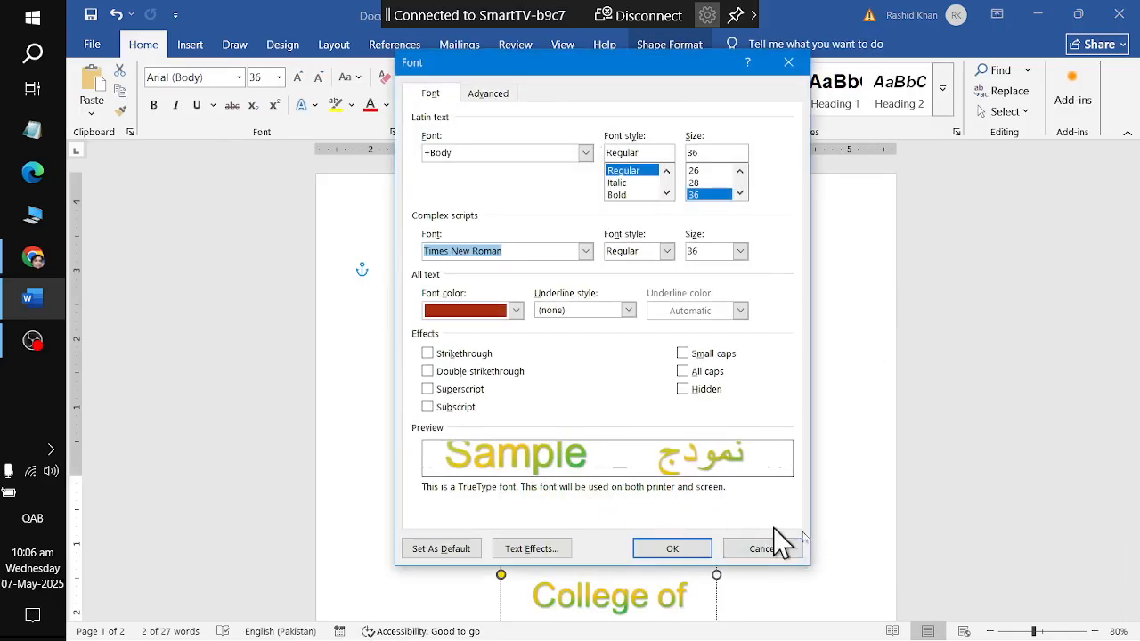
click(763, 547)
Place a copy of the circular gradient WordArt directly above the original and remove the copy's text transform
click(580, 473)
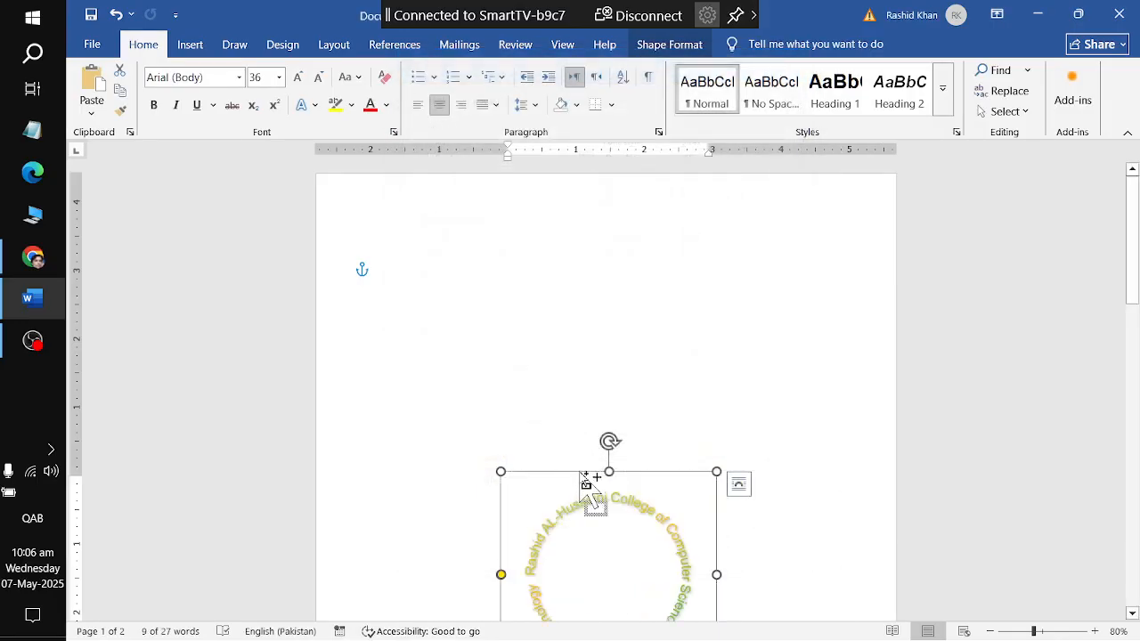
drag(586, 486, 591, 238)
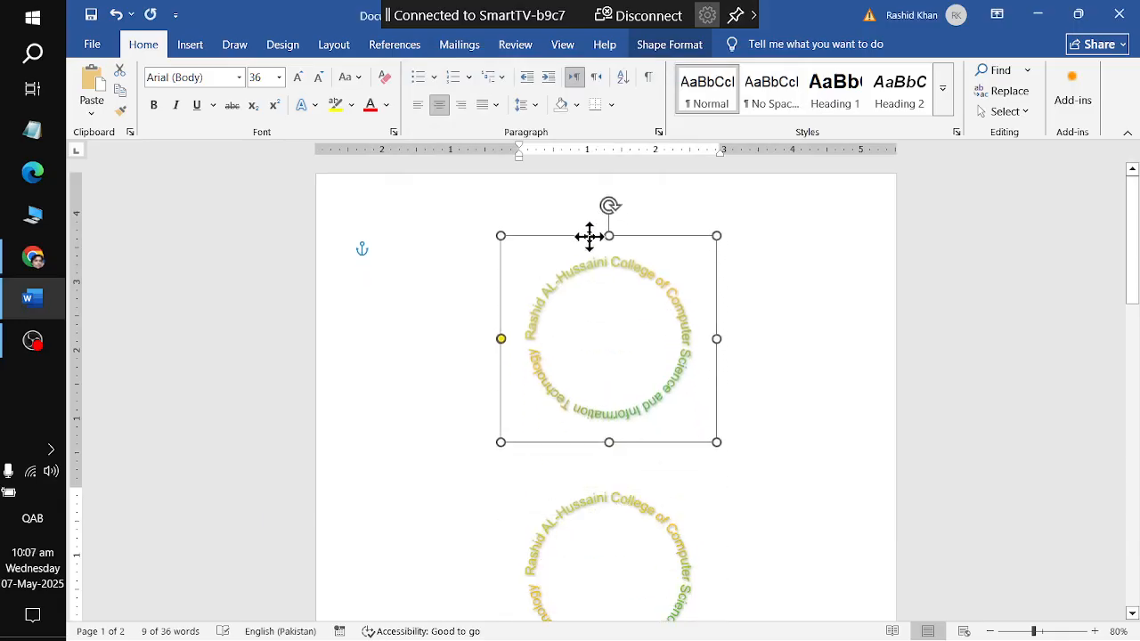
click(670, 51)
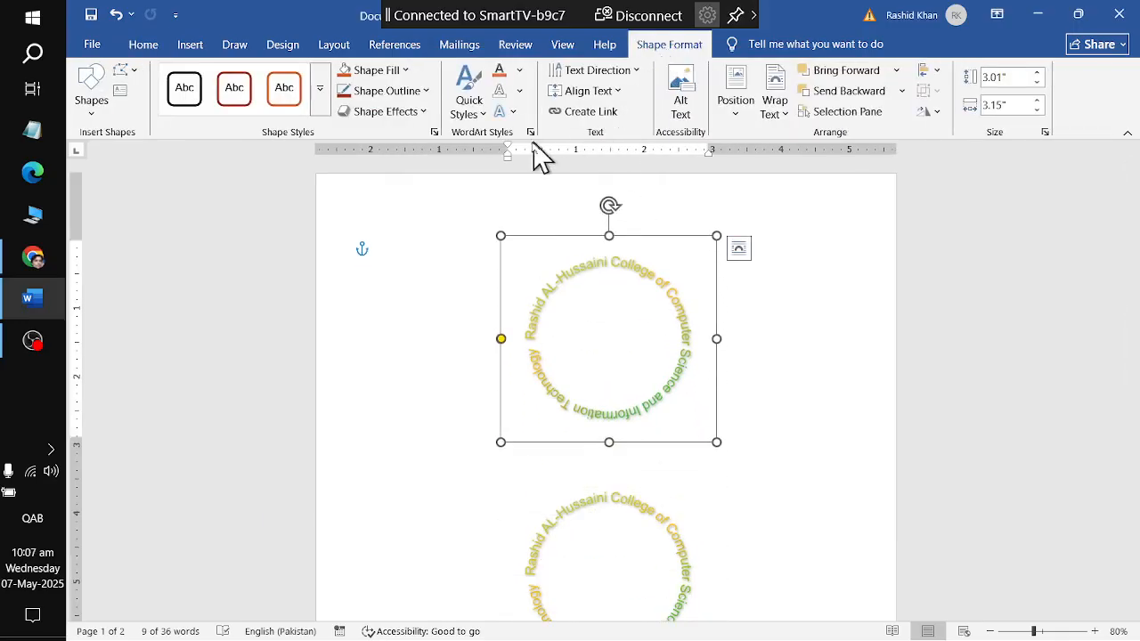
click(509, 116)
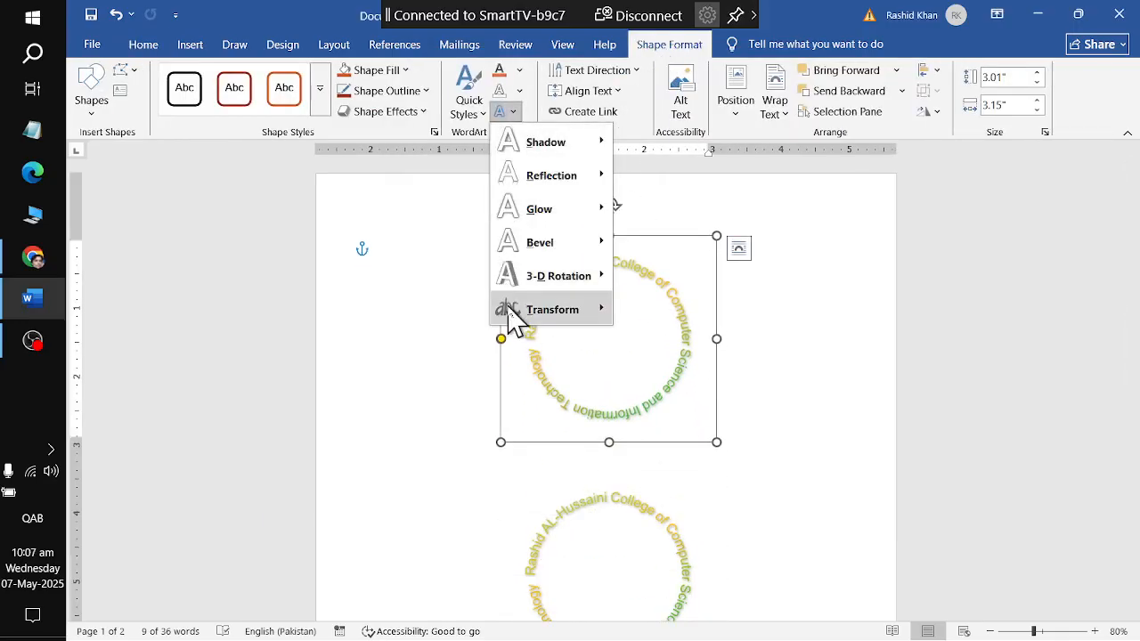
mouse_move(526, 311)
click(648, 273)
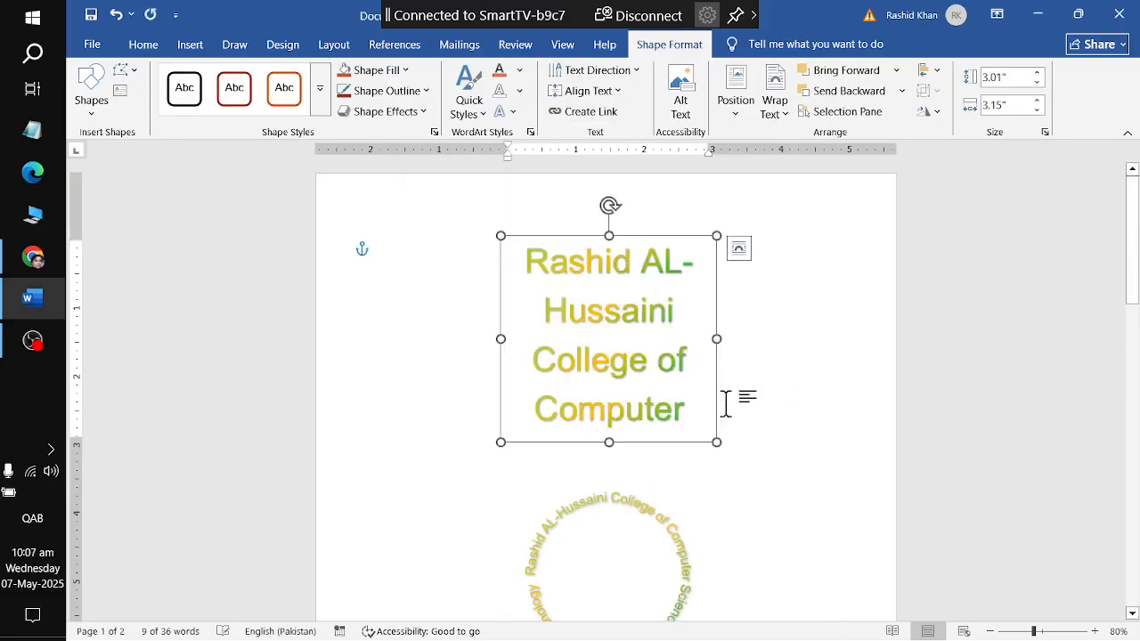
Resize the untransformed WordArt copy to about 2.19" high by 5.27" wide and shift it near the page's top centre
drag(713, 443, 862, 386)
drag(749, 388, 645, 413)
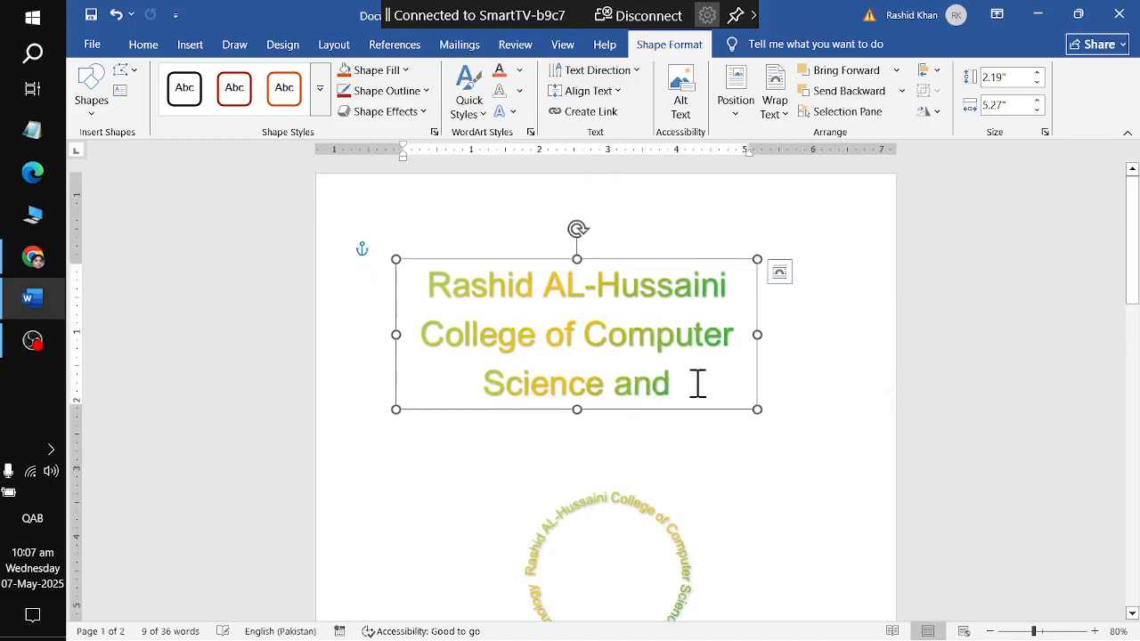
Insert a black WordArt reading "Admission NOW" on page 2 and place it inside the upper arched title
scroll(695, 384, down, 10)
scroll(693, 374, down, 1)
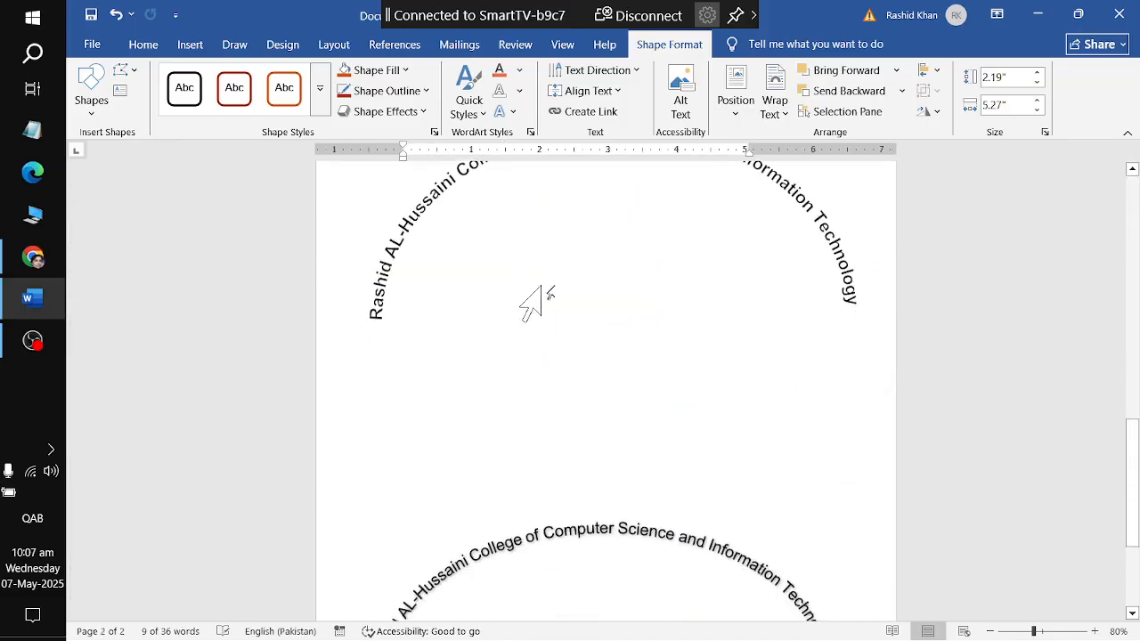
scroll(1107, 400, up, 1)
click(1087, 470)
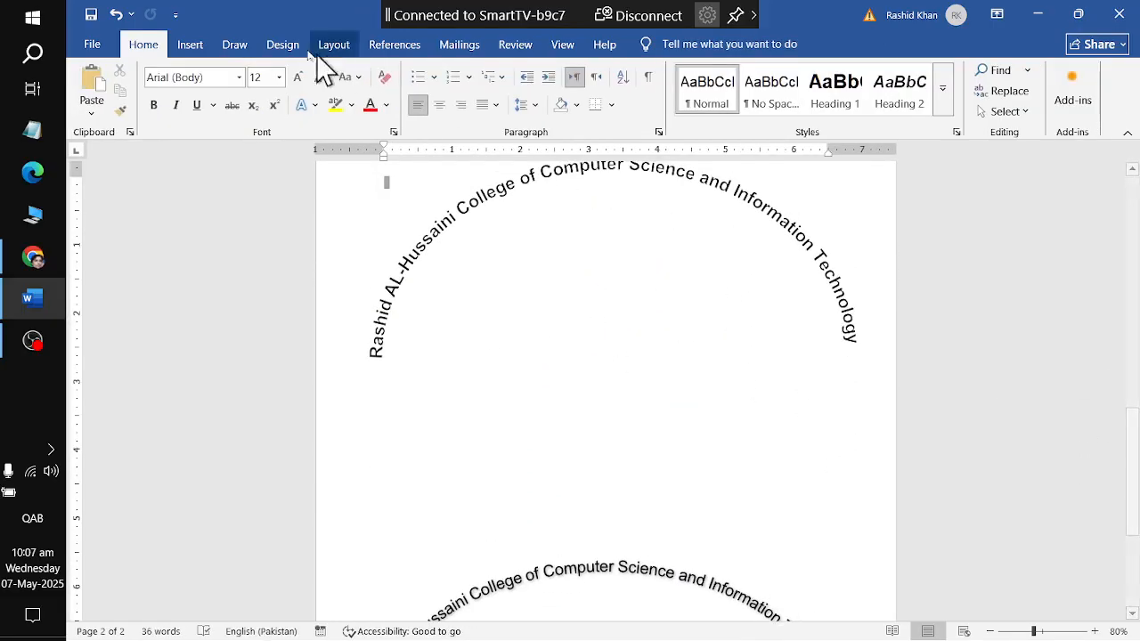
click(187, 45)
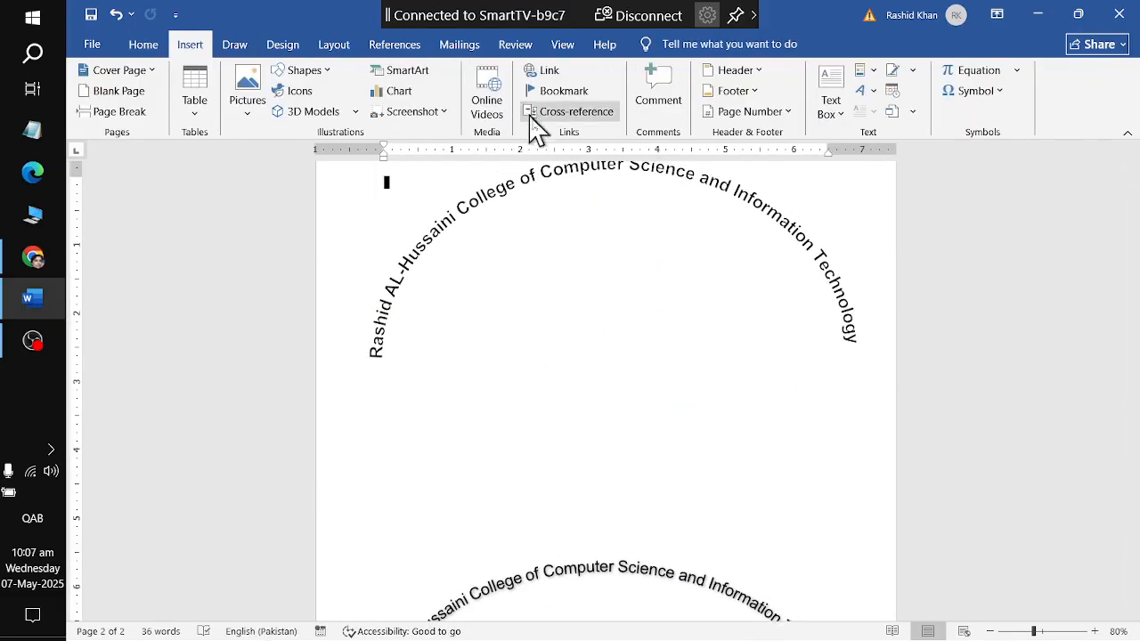
click(866, 90)
click(882, 132)
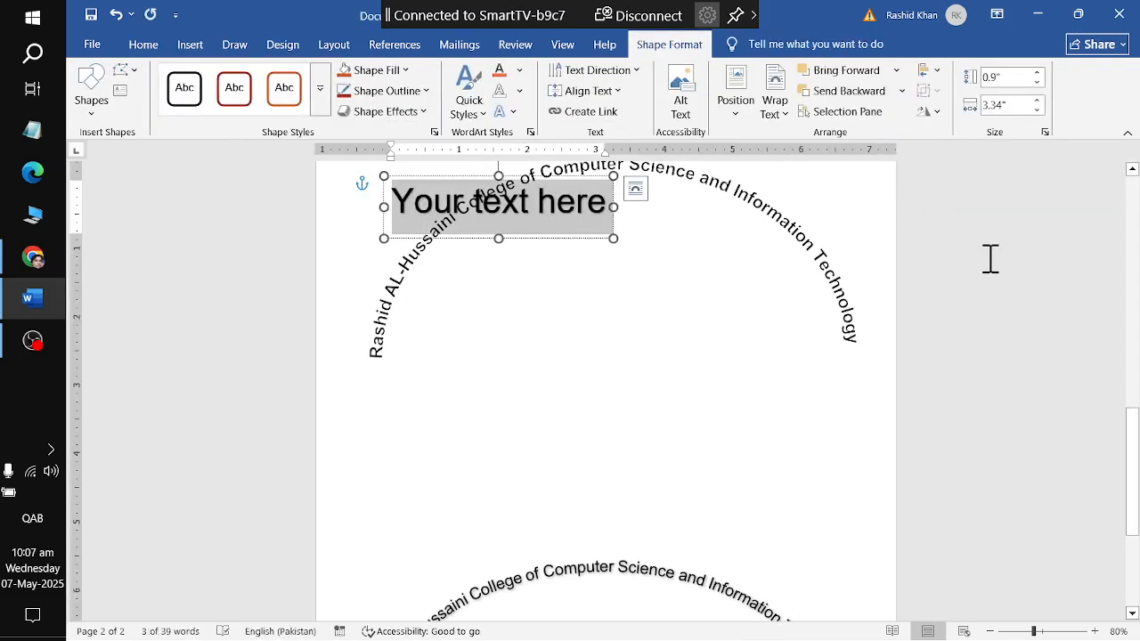
text(Admission NOW)
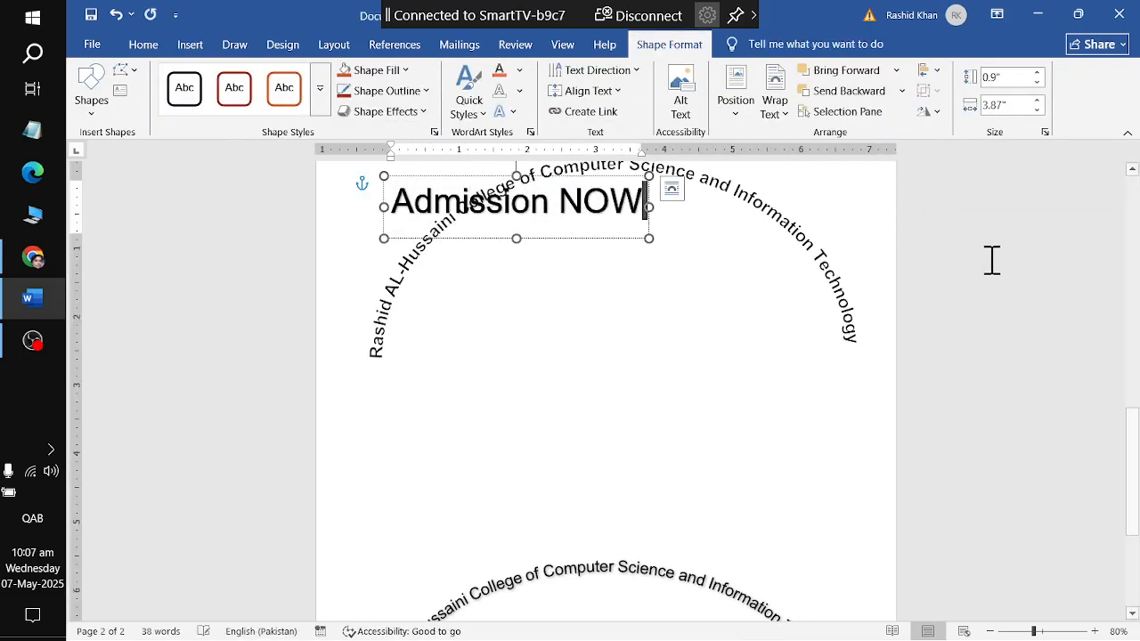
drag(596, 238, 692, 356)
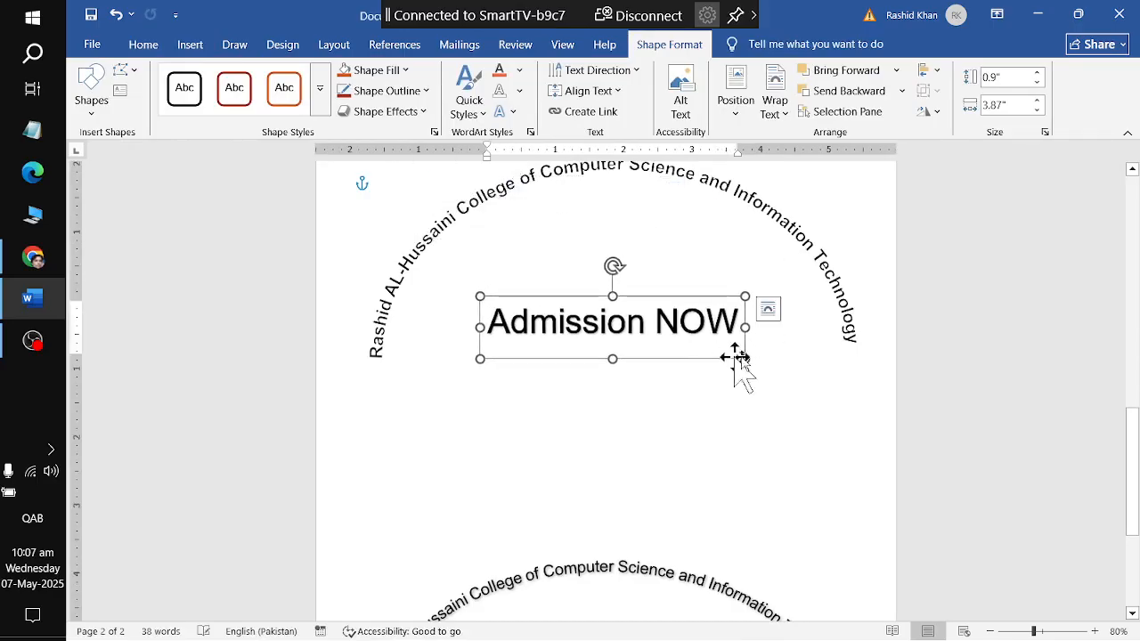
Reduce the font size of the "Admission NOW" WordArt to 22
click(141, 46)
click(321, 78)
click(320, 78)
click(321, 78)
click(321, 78)
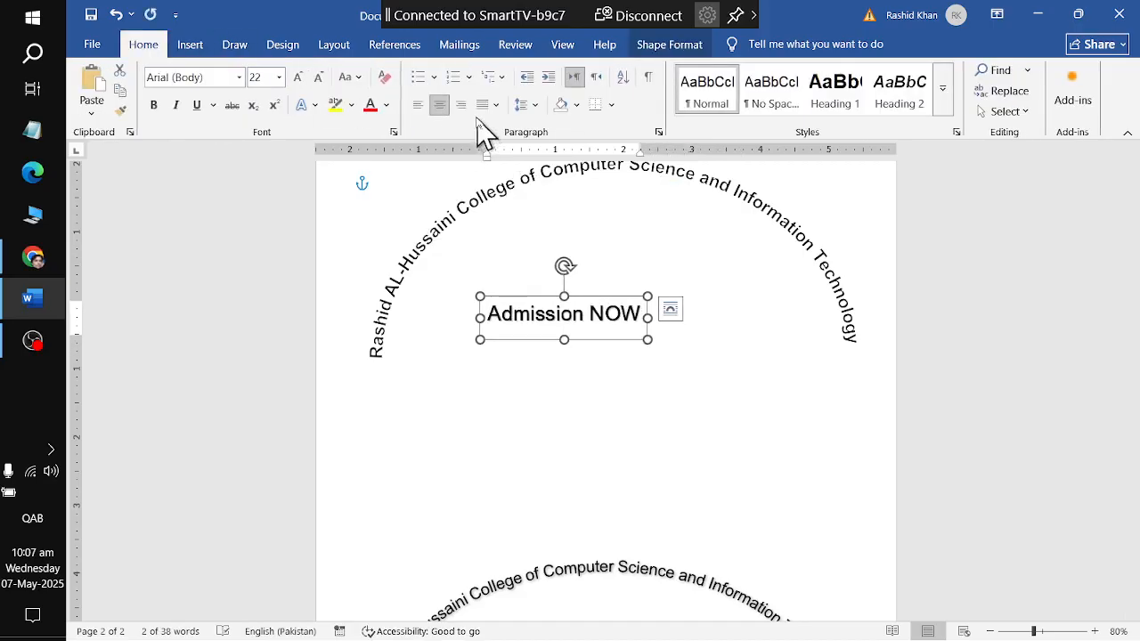
Align "Admission NOW" to the page's top centre with text wrapping, and lower it into the middle of the arch
click(673, 47)
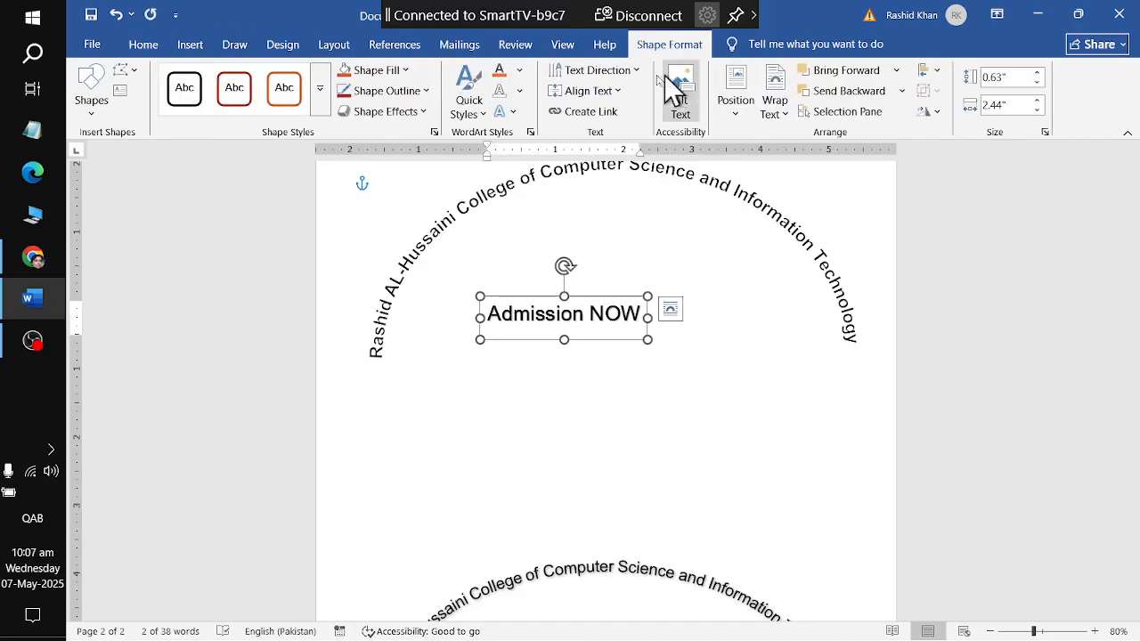
click(746, 124)
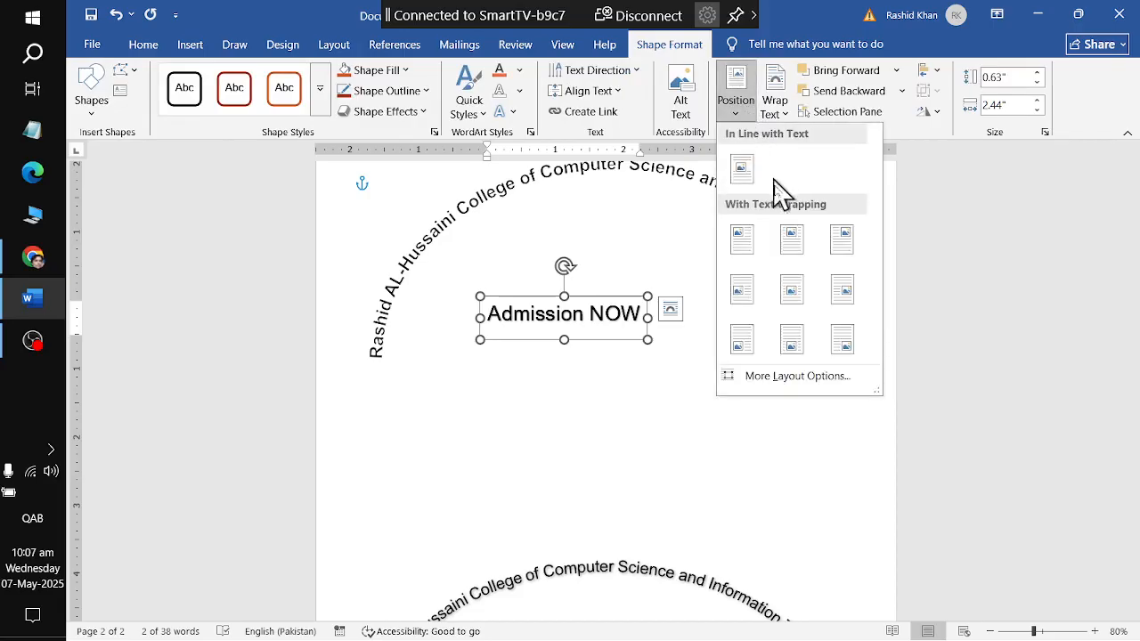
click(801, 245)
drag(623, 216, 639, 348)
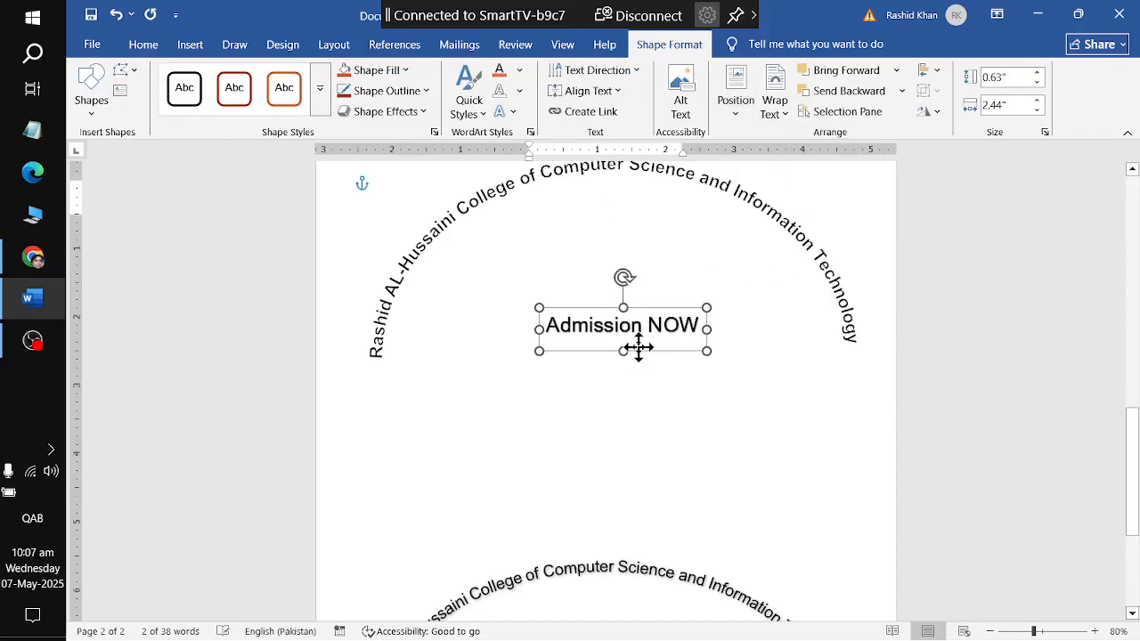
Draw a rectangle about 0.78" by 2.9" over "Admission NOW" and give it the black shape style with a white outline
click(189, 44)
click(304, 70)
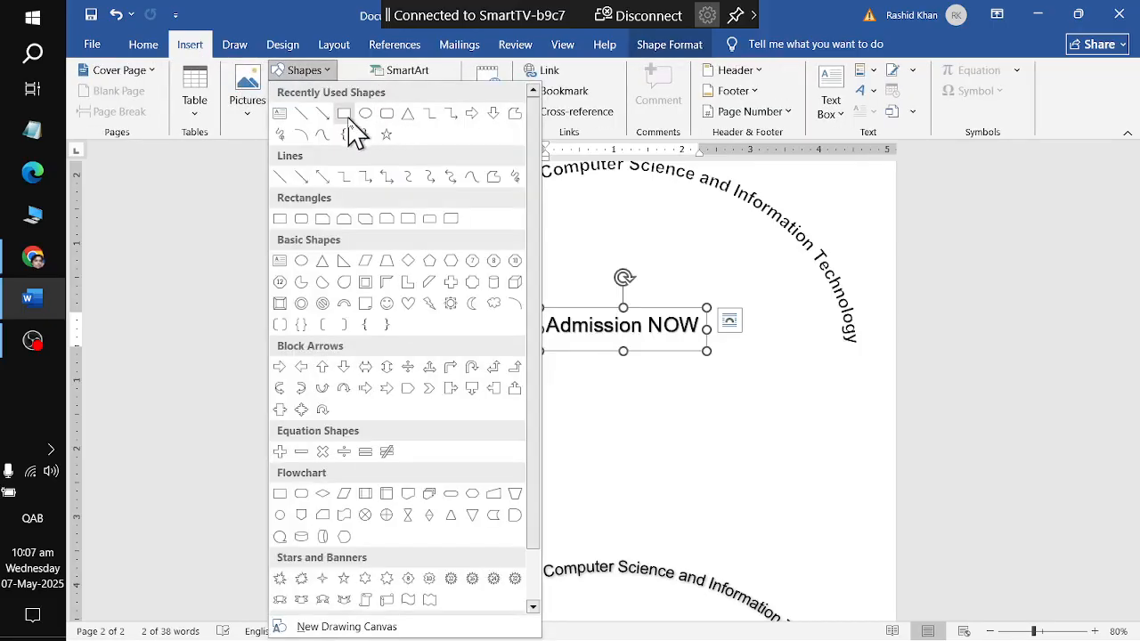
click(346, 116)
drag(525, 304, 723, 360)
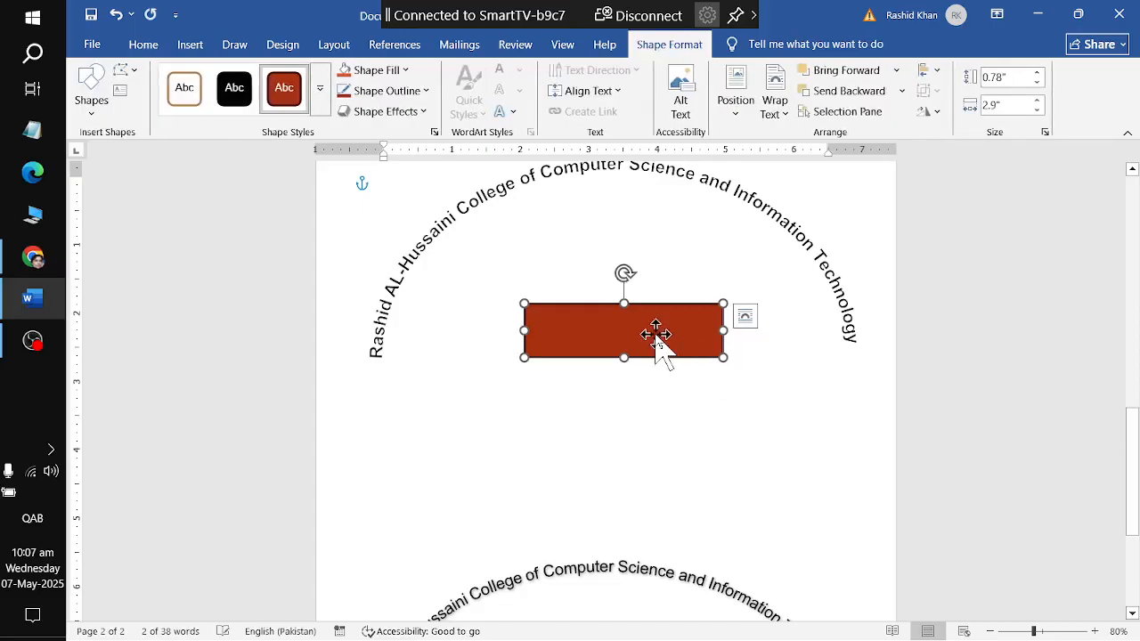
click(316, 107)
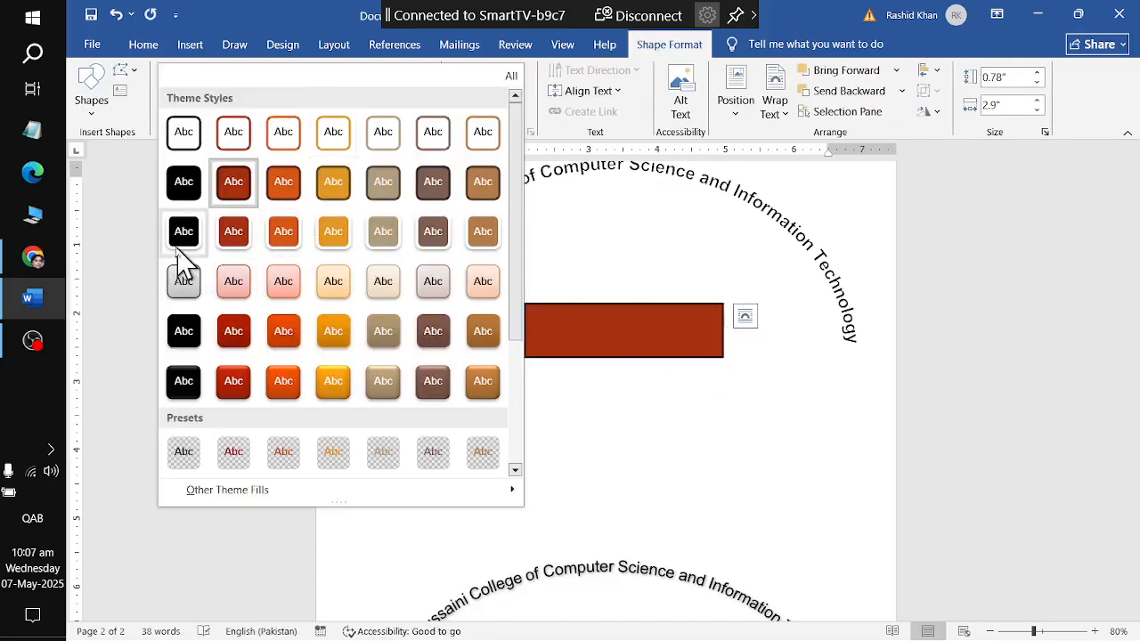
click(182, 268)
Send the black rectangle behind the other objects and move it below "Admission NOW"
right_click(579, 348)
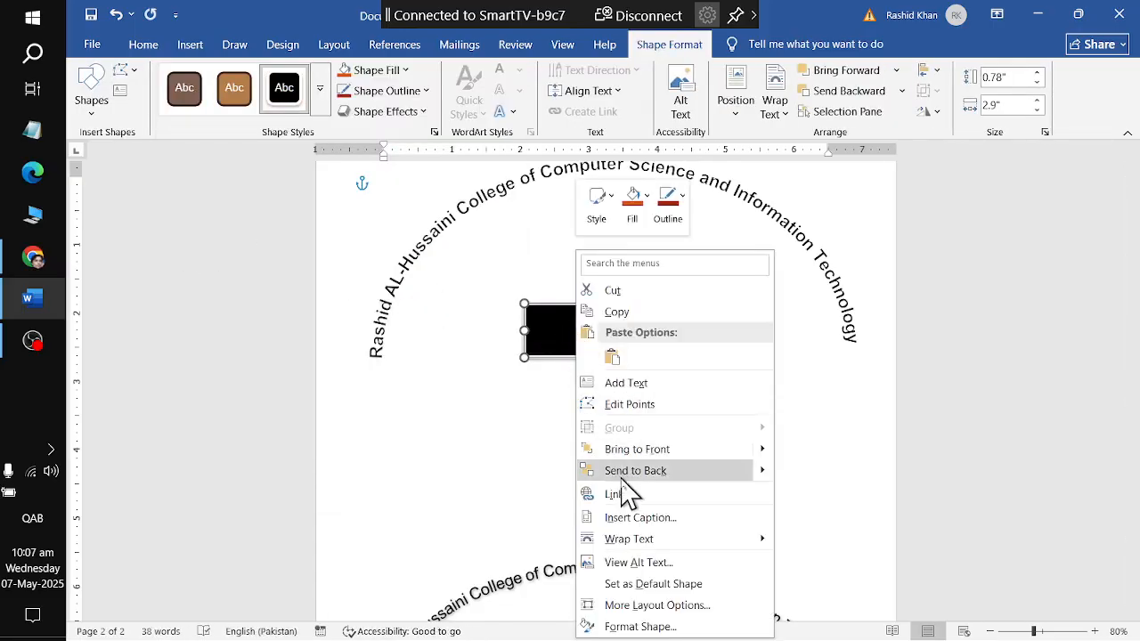
click(771, 473)
drag(648, 358, 689, 492)
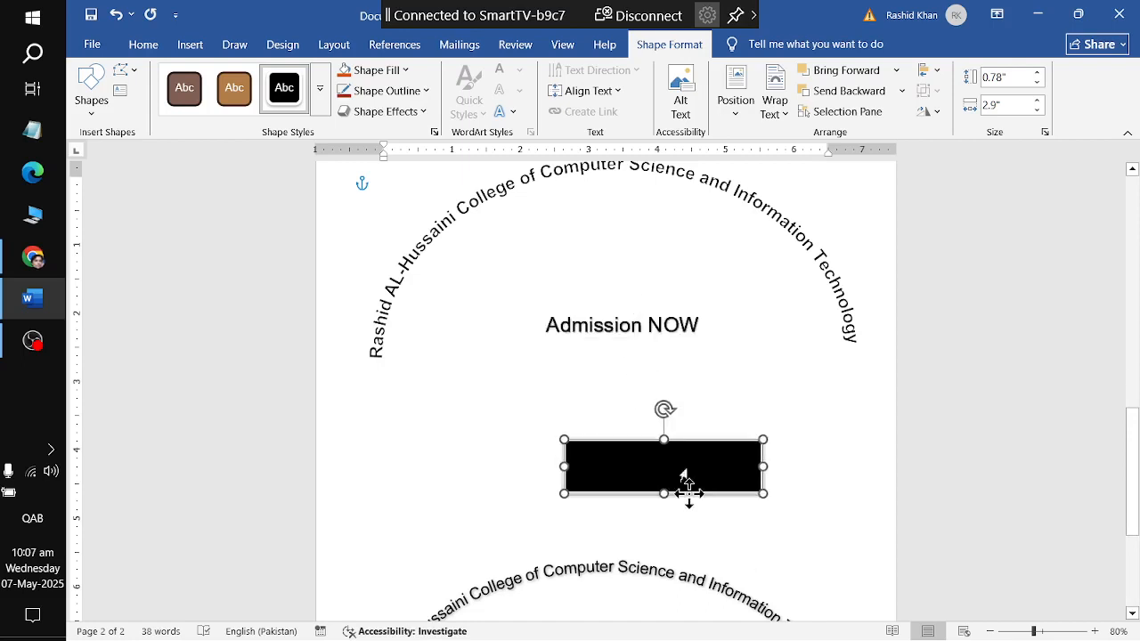
Change the font colour of the "Admission NOW" text to white
triple_click(597, 323)
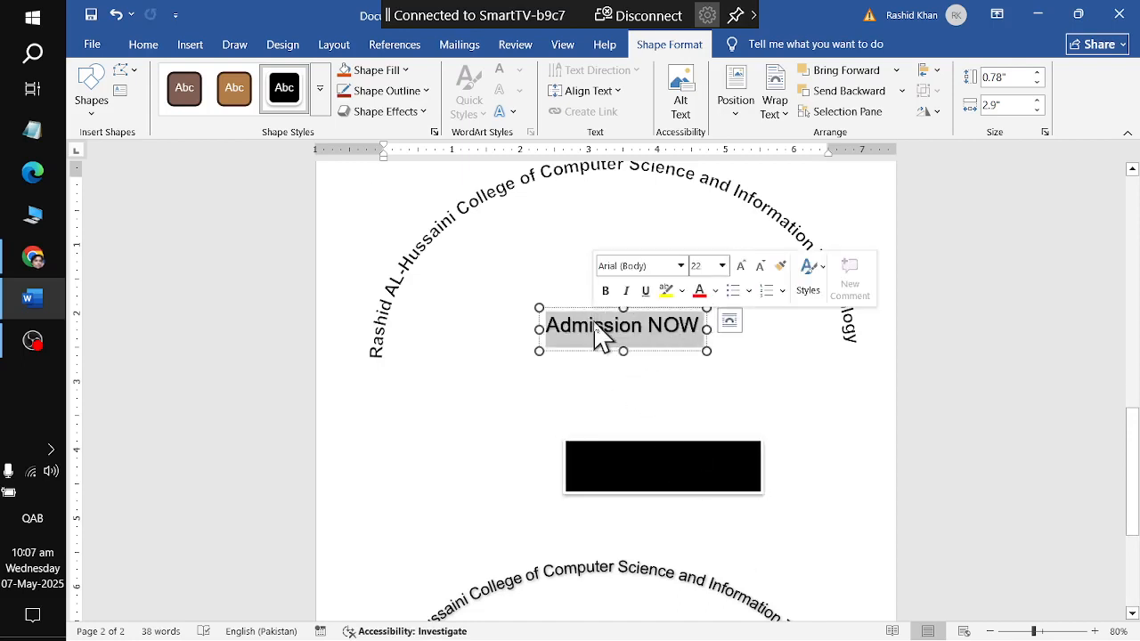
click(145, 45)
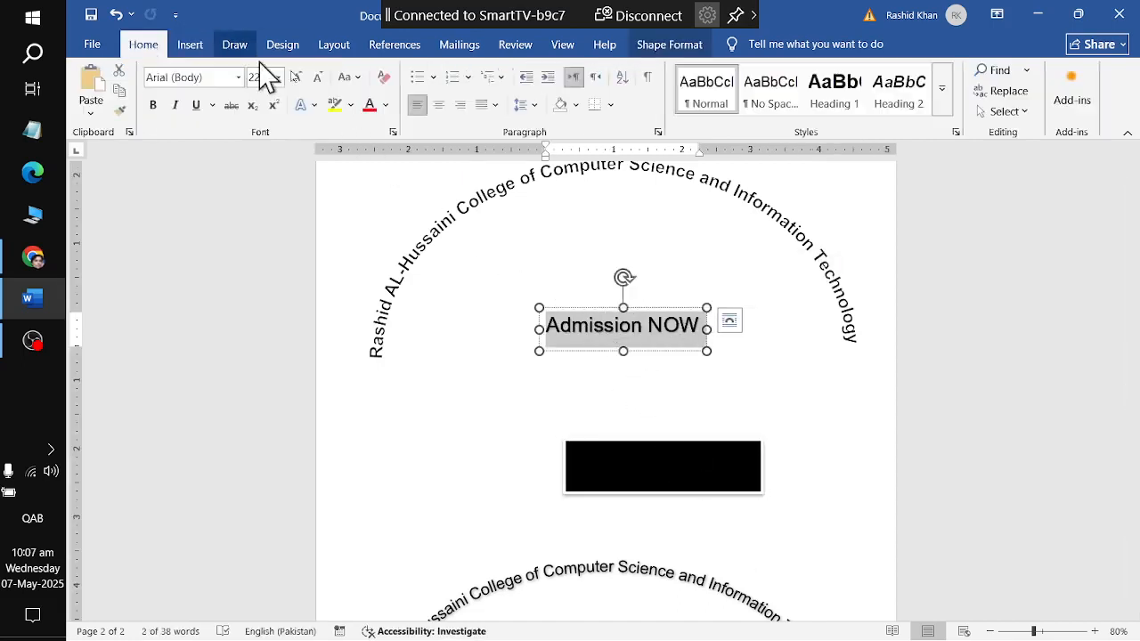
click(388, 105)
click(375, 211)
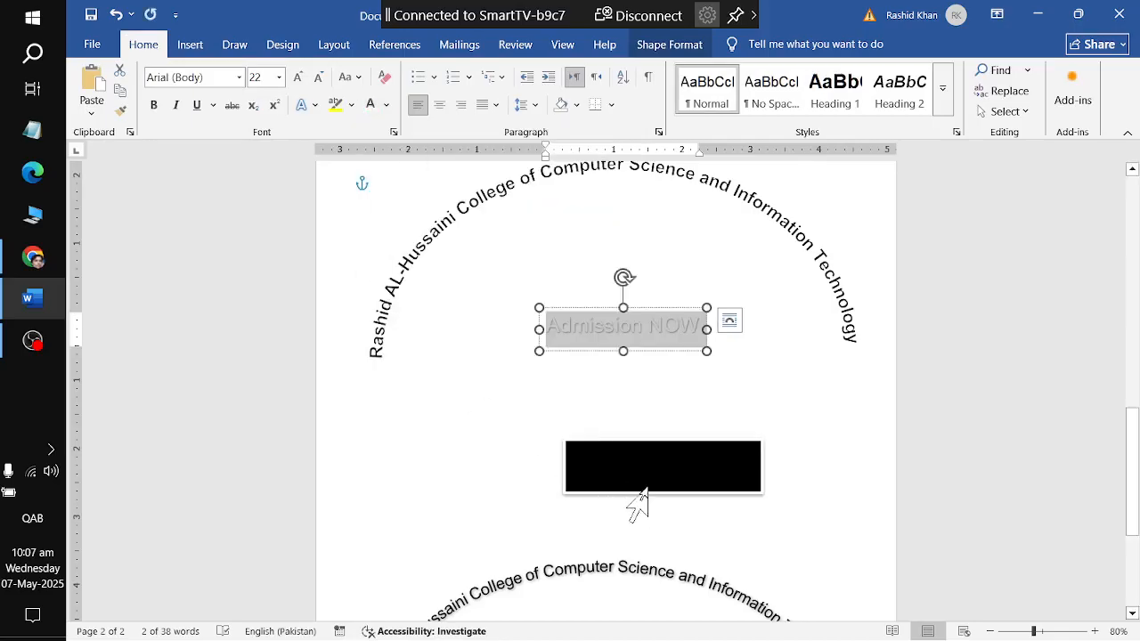
List the page's objects for selection and hide the large arched WordArt that covers the black rectangle
triple_click(645, 490)
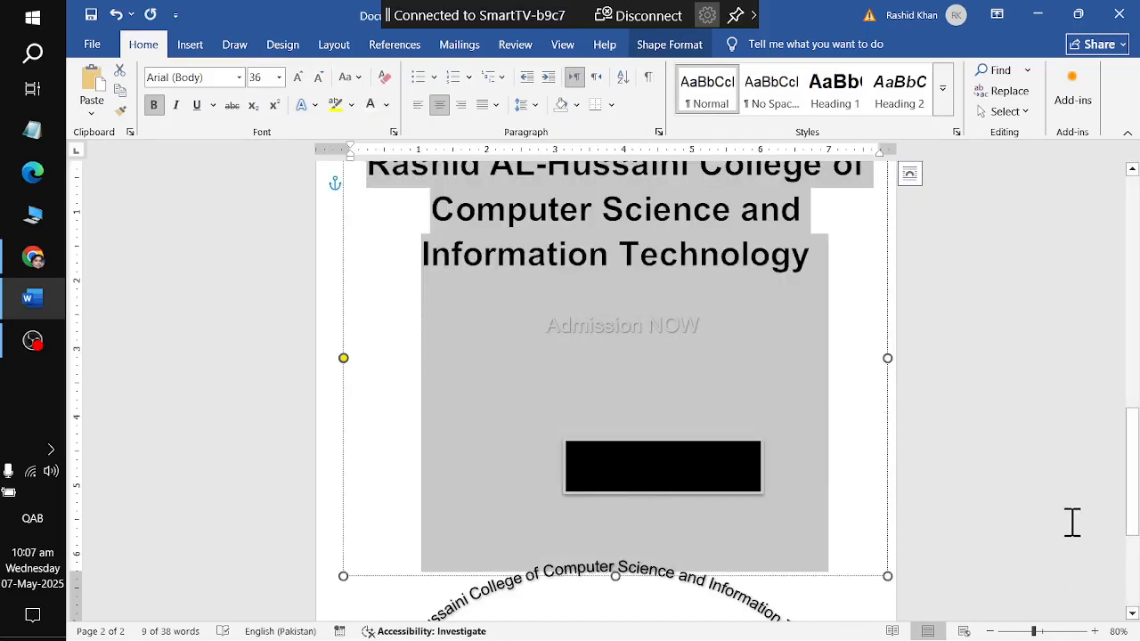
click(710, 455)
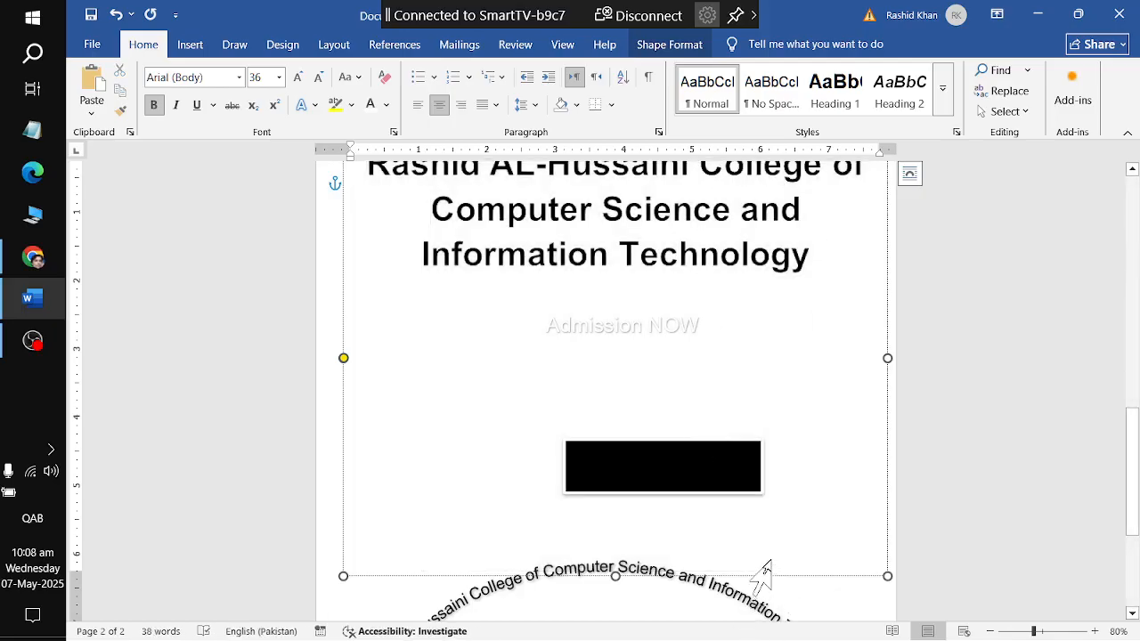
click(997, 112)
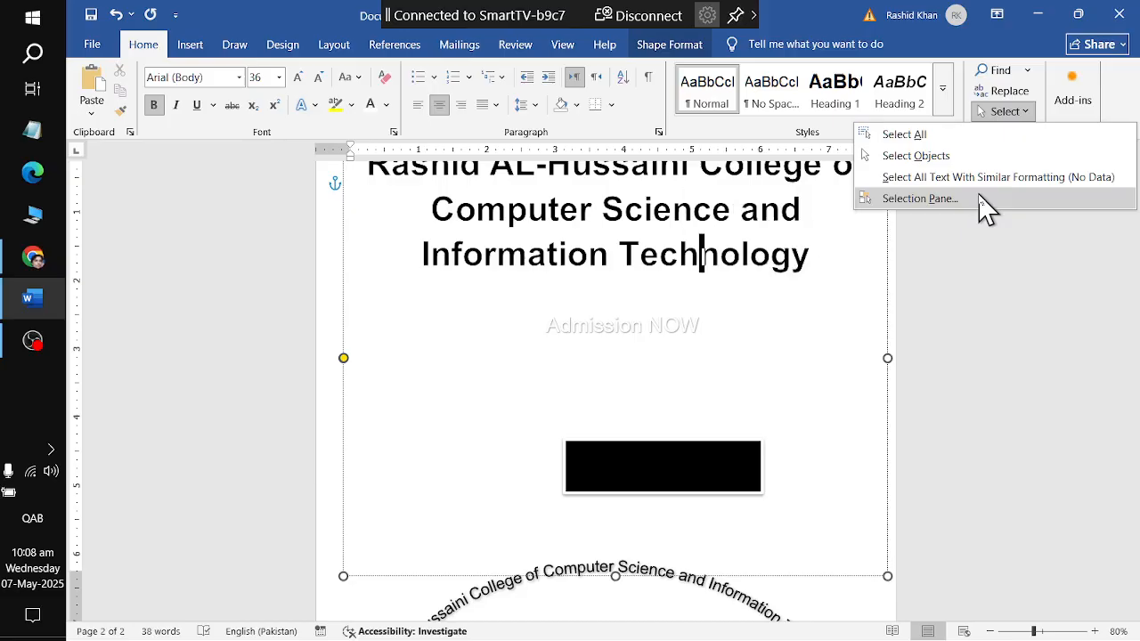
click(984, 201)
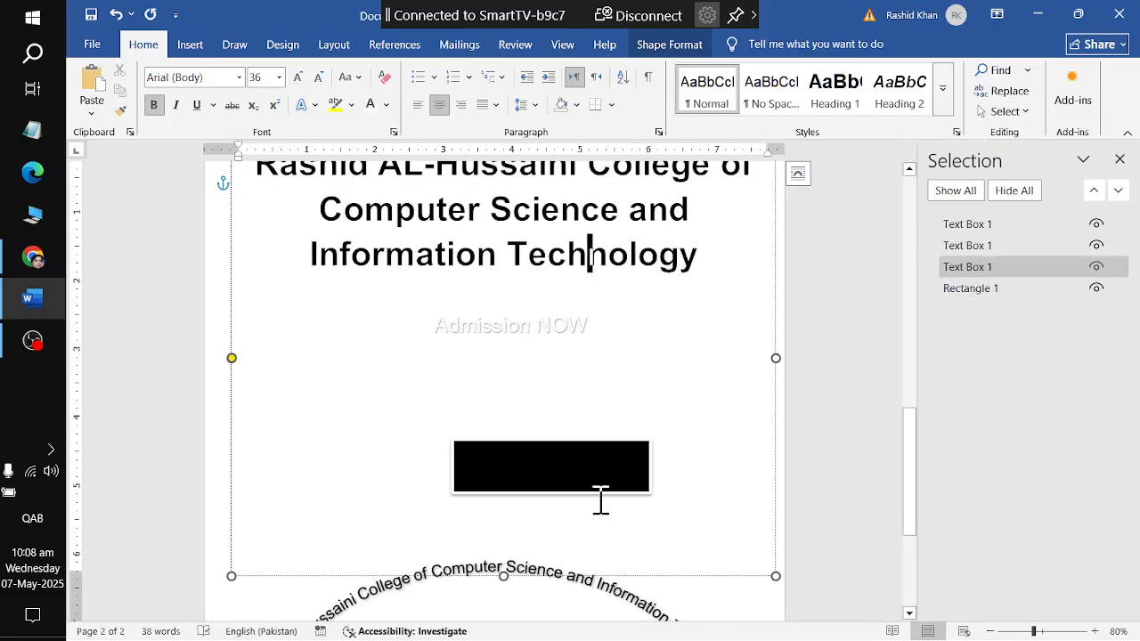
click(1097, 267)
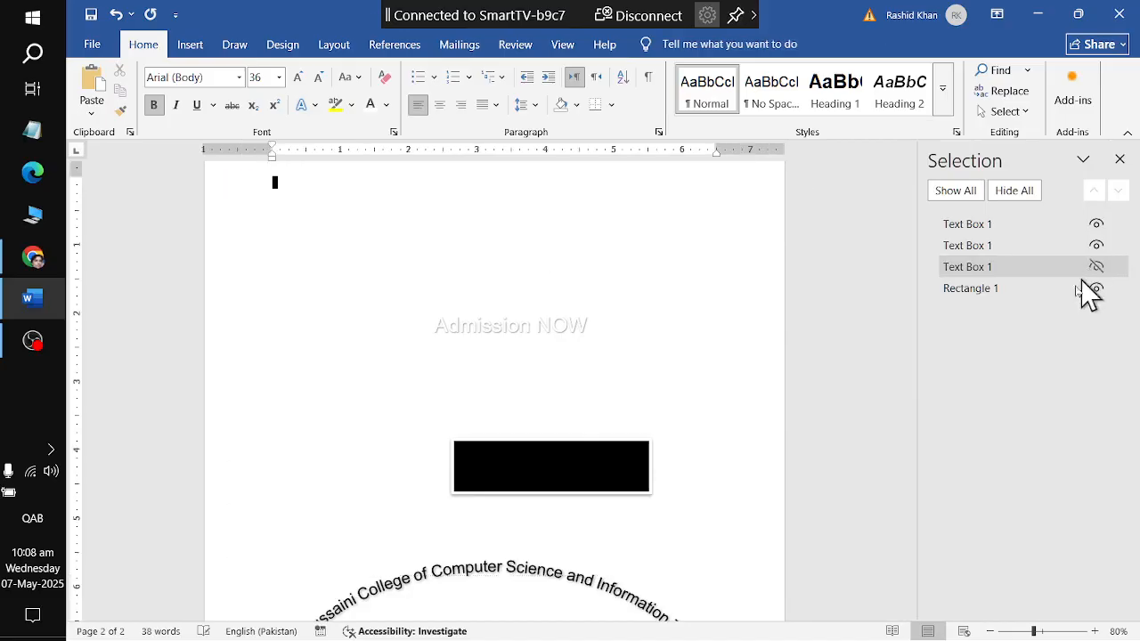
Move the black rectangle behind the "Admission NOW" text and make the arched WordArt visible again
click(607, 475)
drag(553, 465, 528, 346)
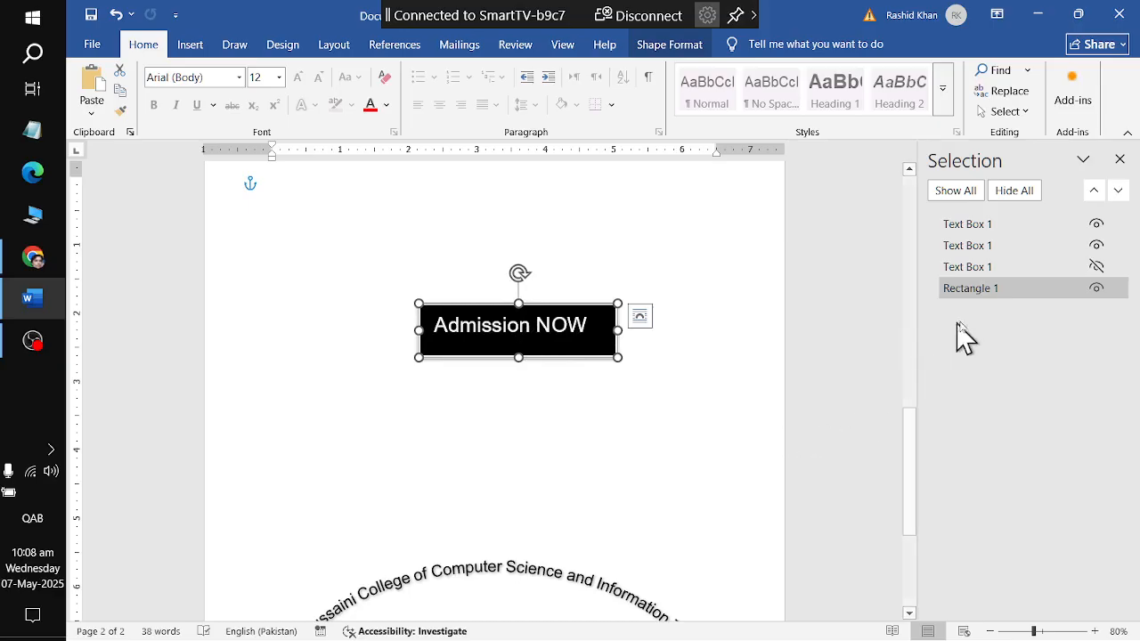
click(1096, 267)
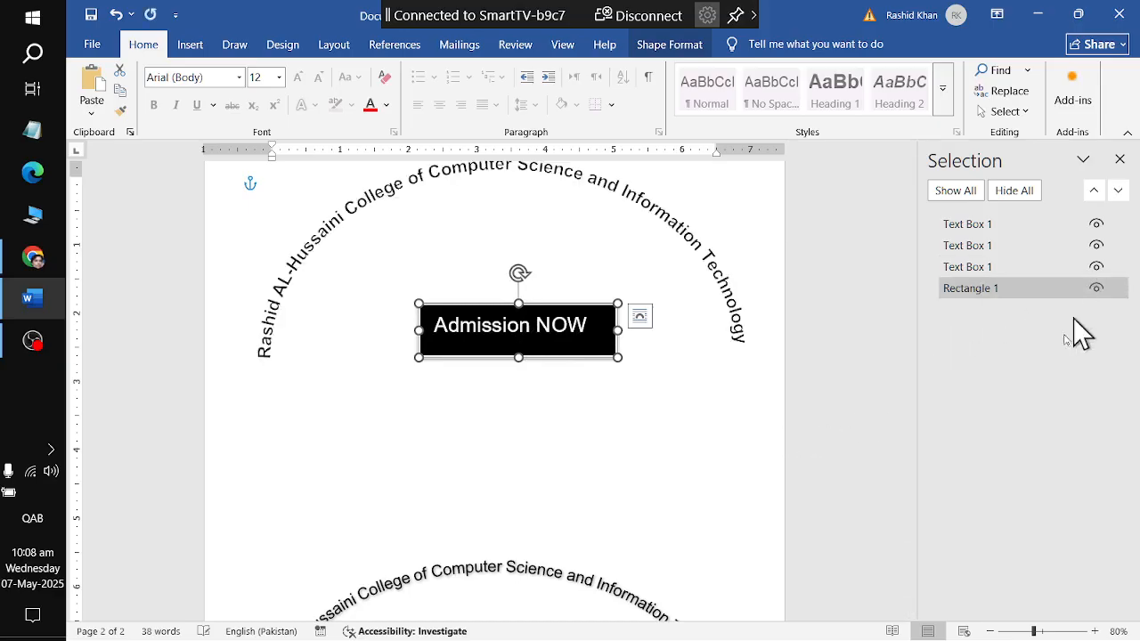
click(857, 485)
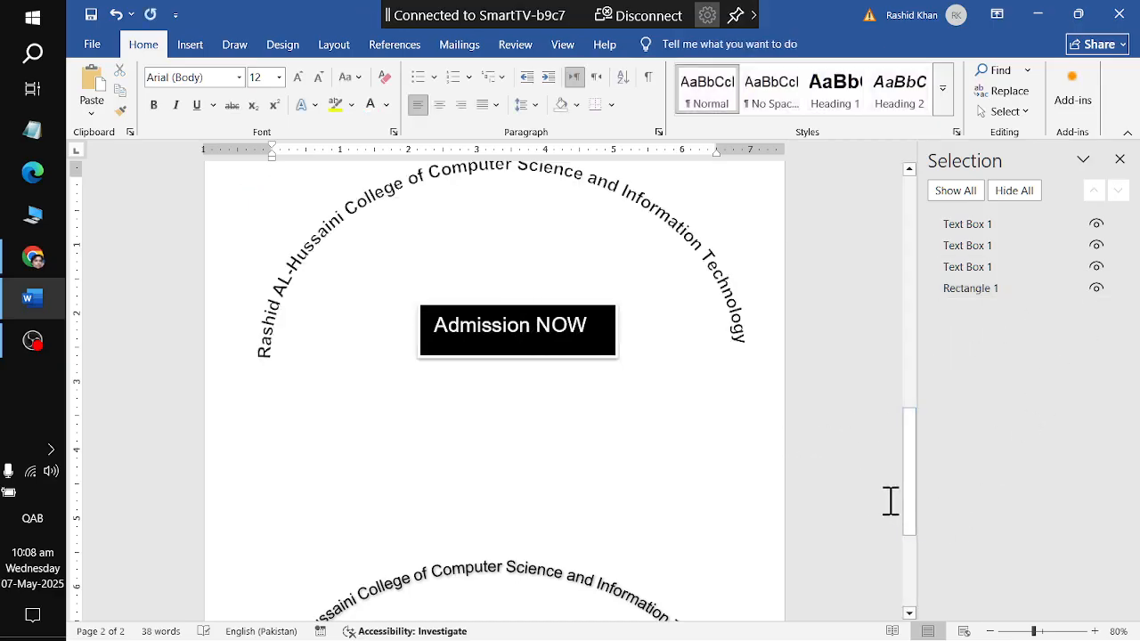
Select the lower arched college title WordArt and hide it on the page
scroll(889, 498, down, 5)
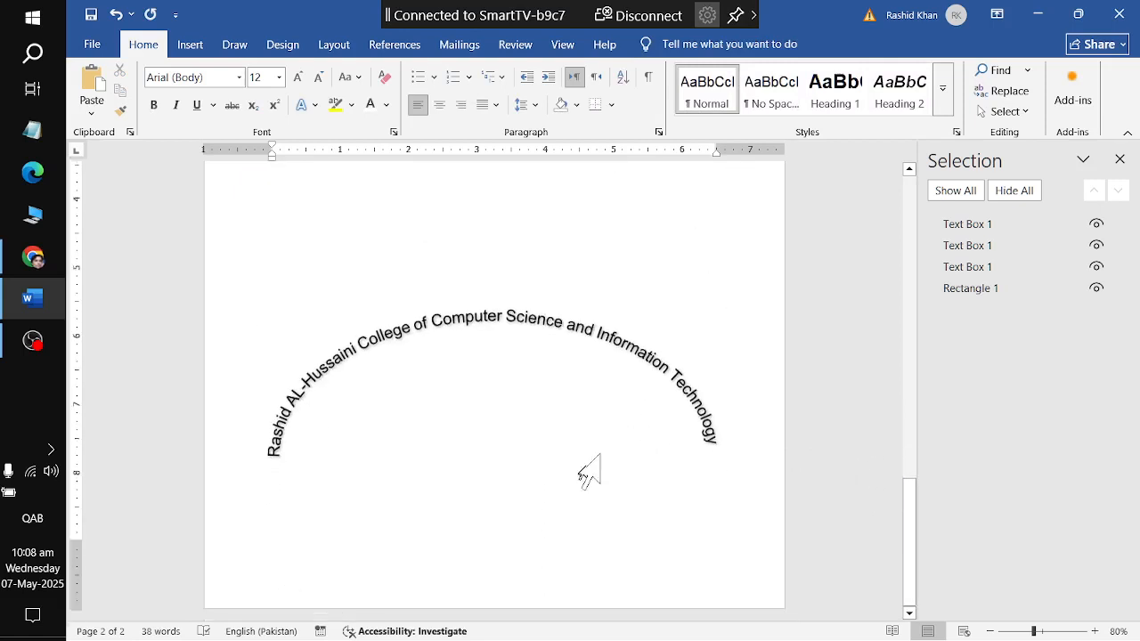
triple_click(489, 463)
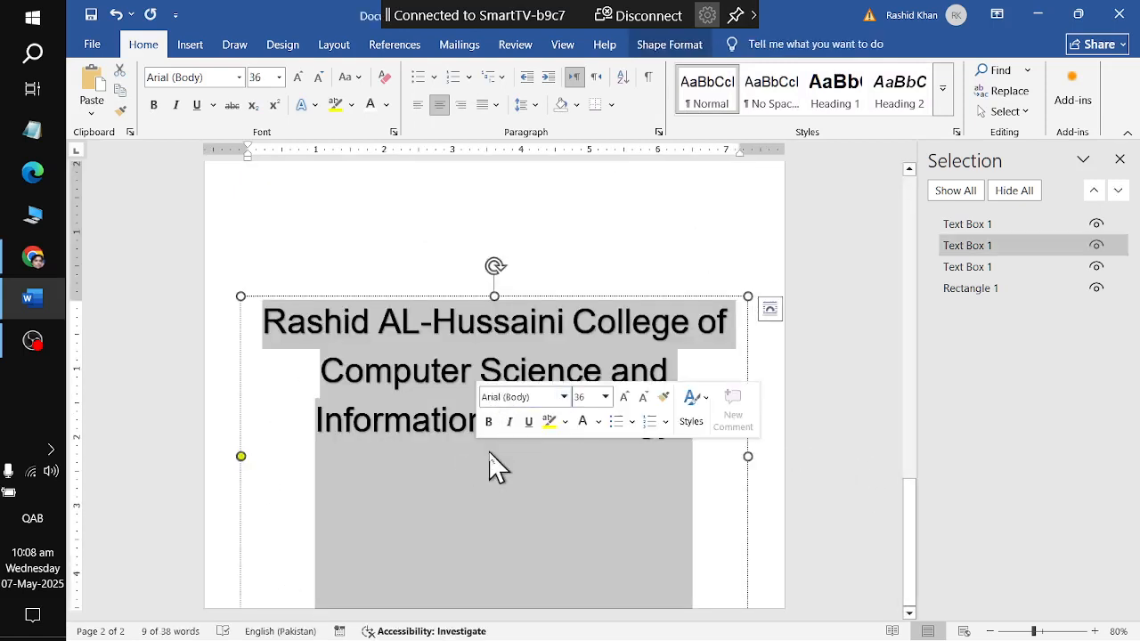
click(1096, 246)
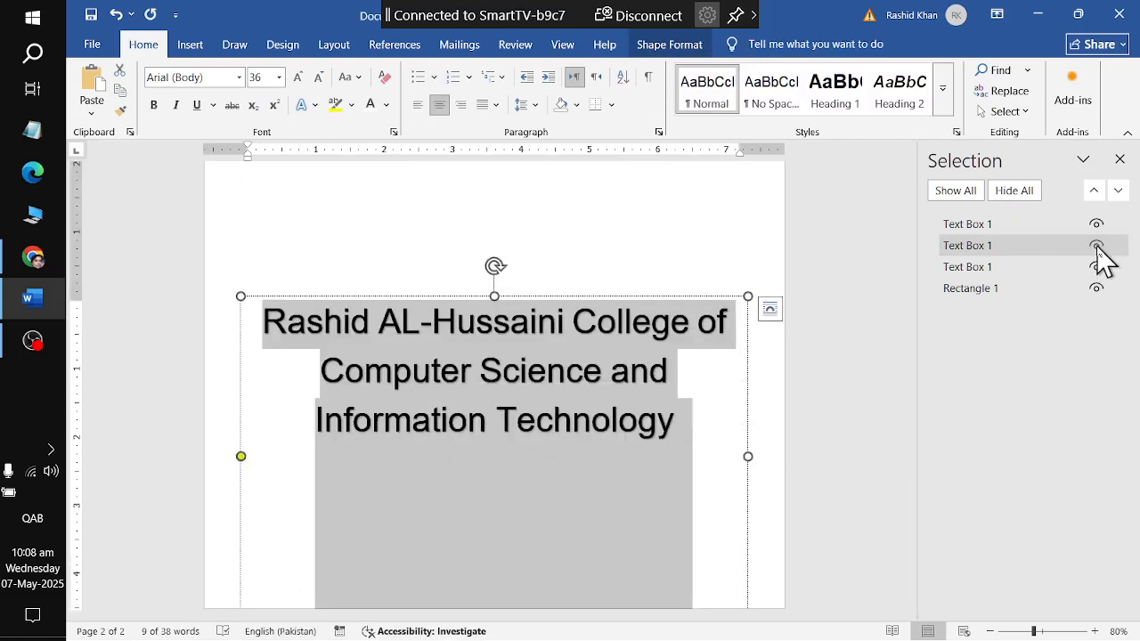
click(452, 517)
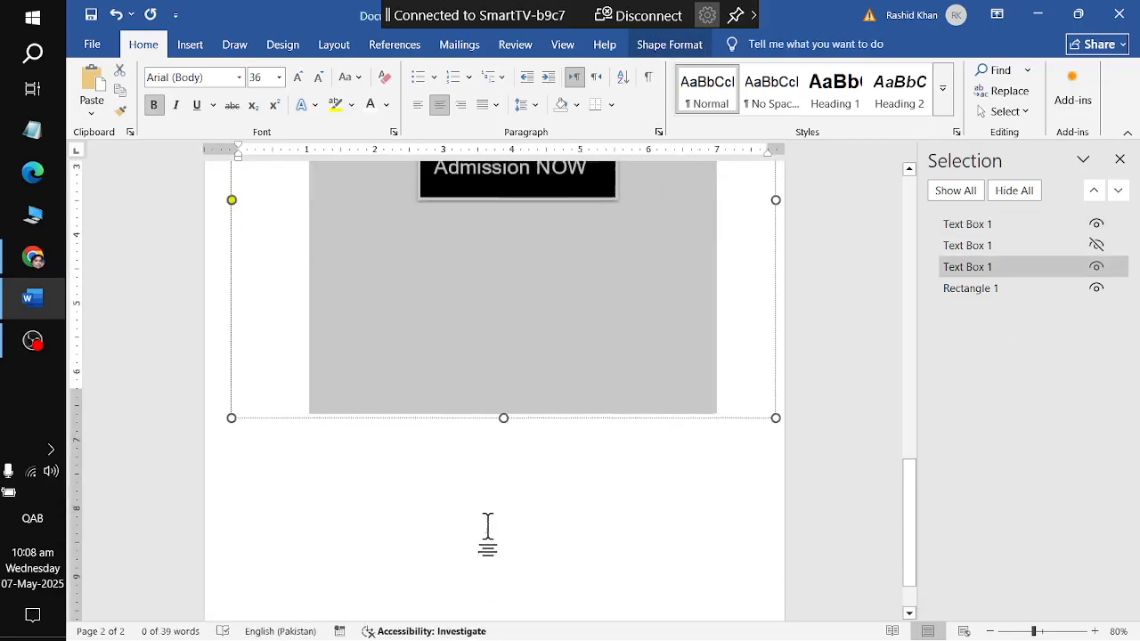
click(489, 527)
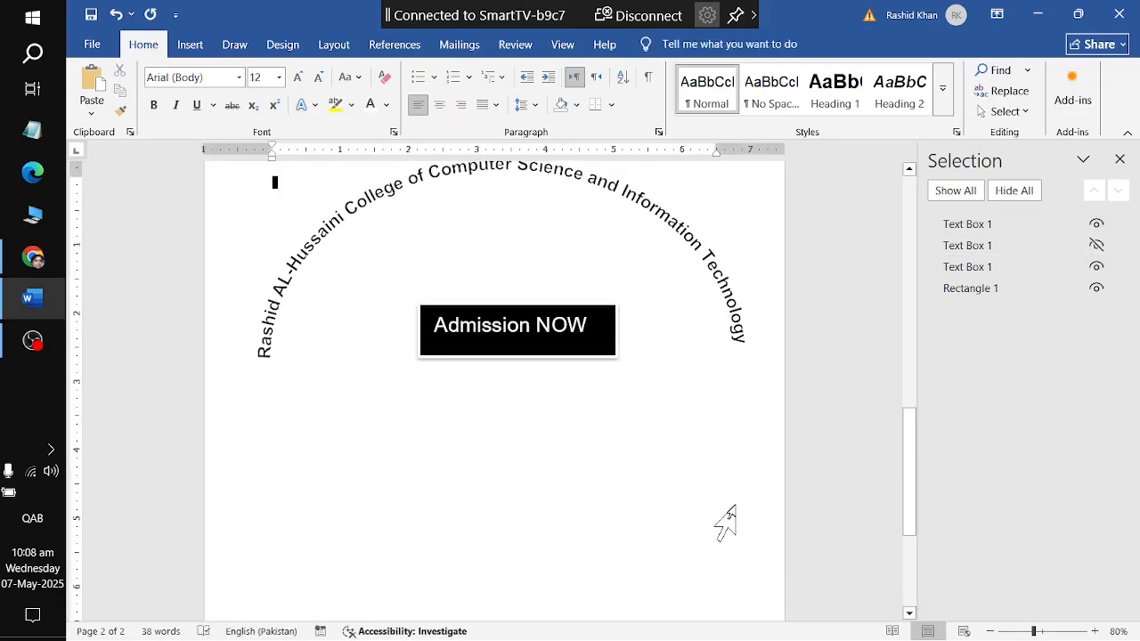
Insert a new "Your text here" WordArt and move it to the blank area below the "Admission NOW" banner
scroll(725, 522, down, 1)
scroll(715, 491, up, 3)
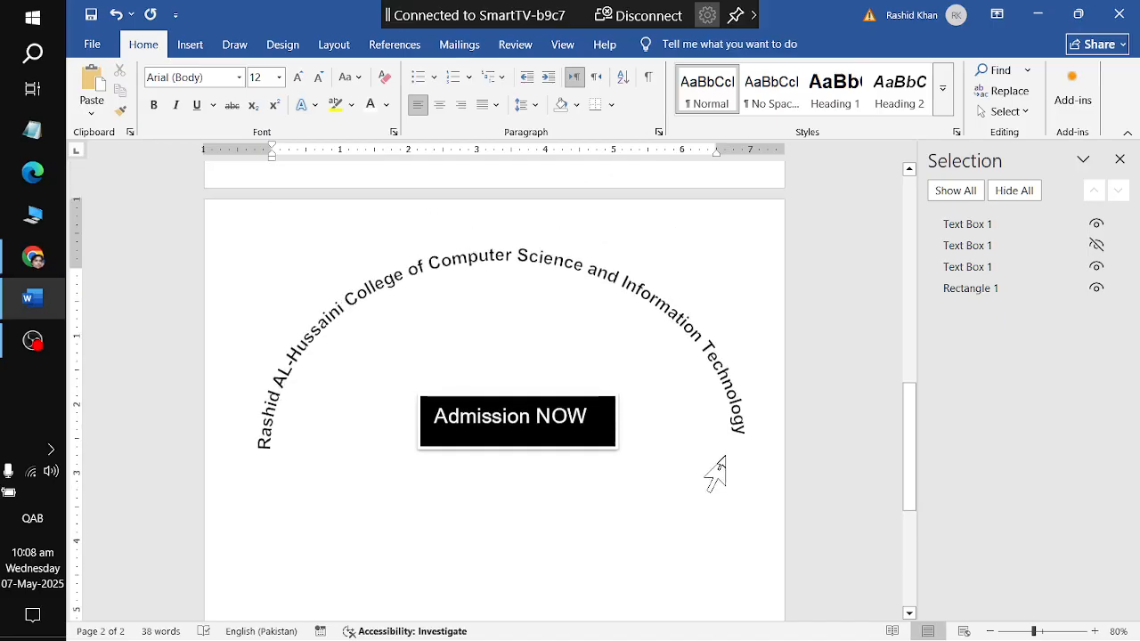
scroll(721, 467, down, 5)
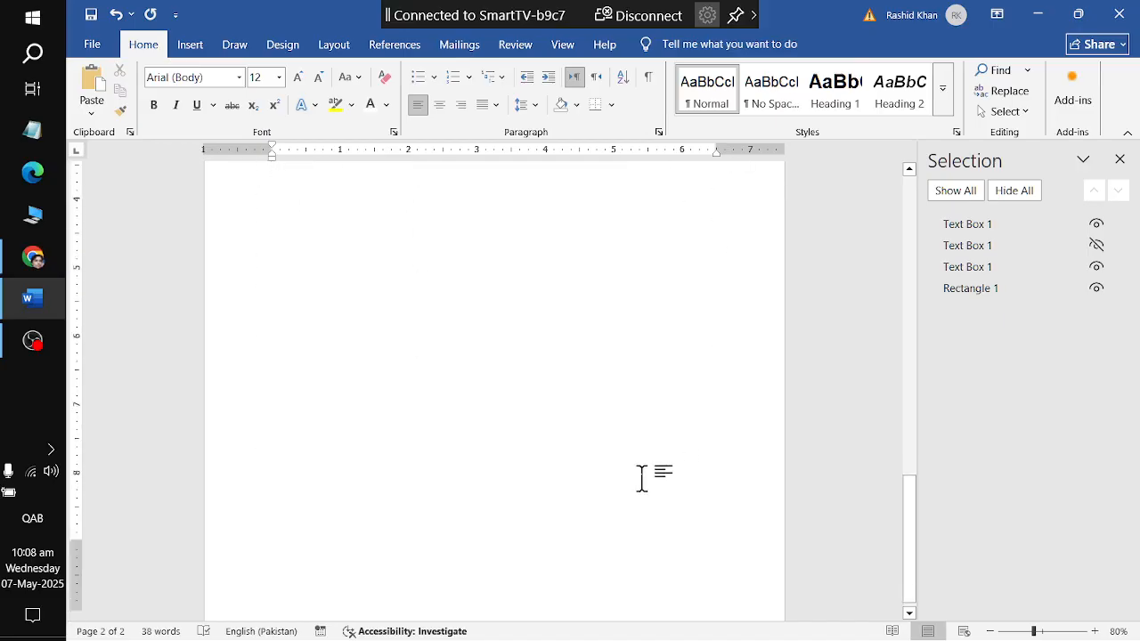
click(190, 44)
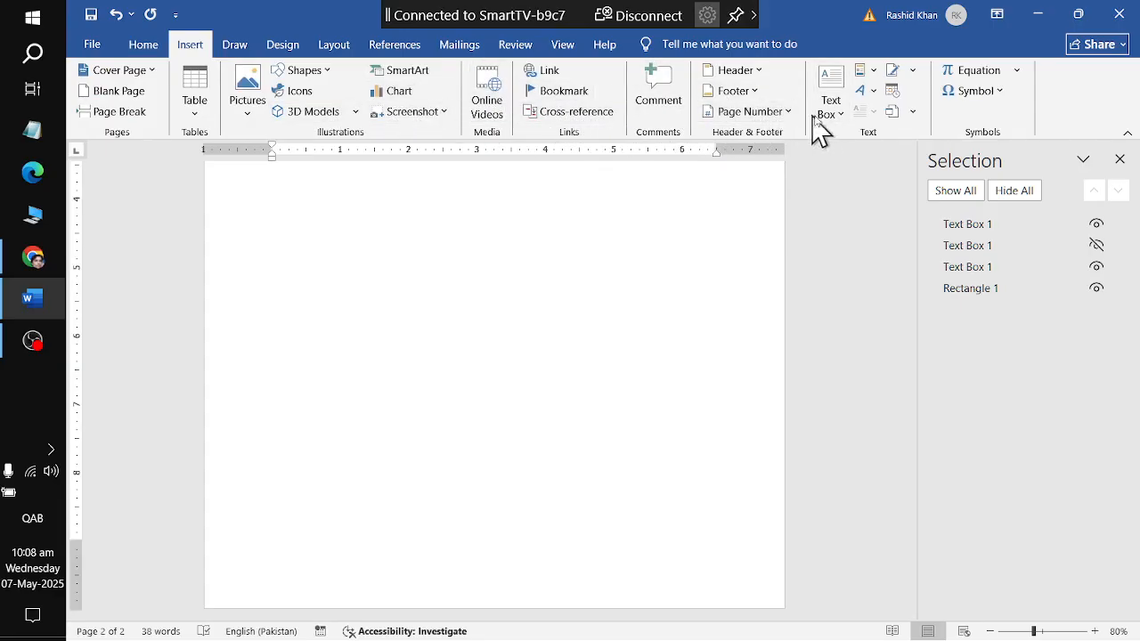
click(861, 91)
click(877, 230)
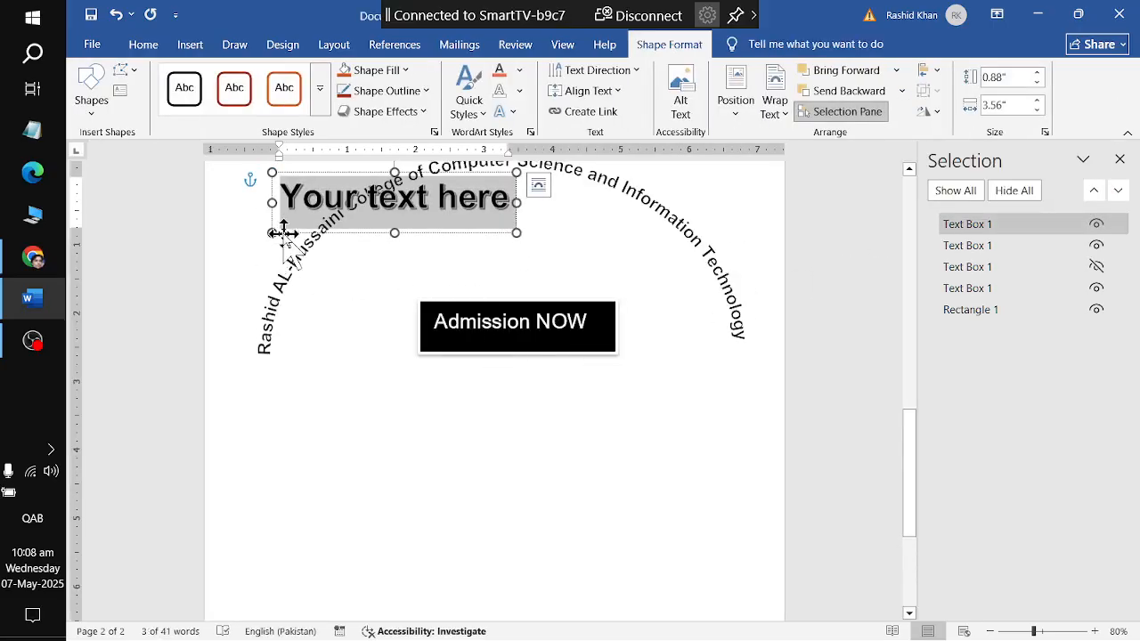
drag(283, 233, 326, 570)
scroll(348, 383, down, 3)
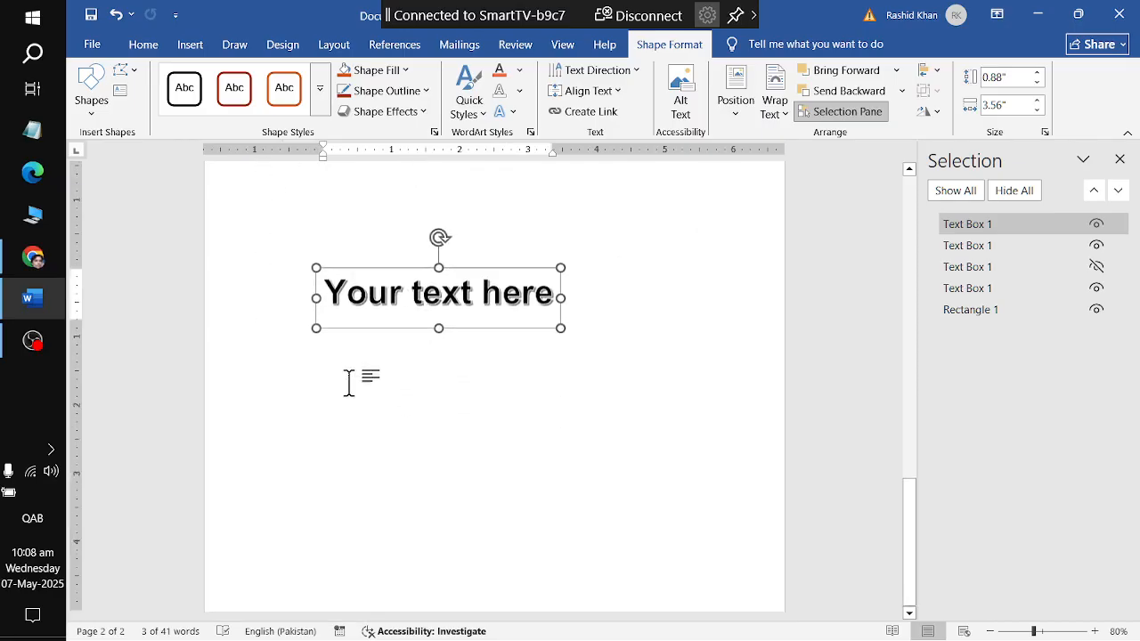
drag(349, 325, 419, 391)
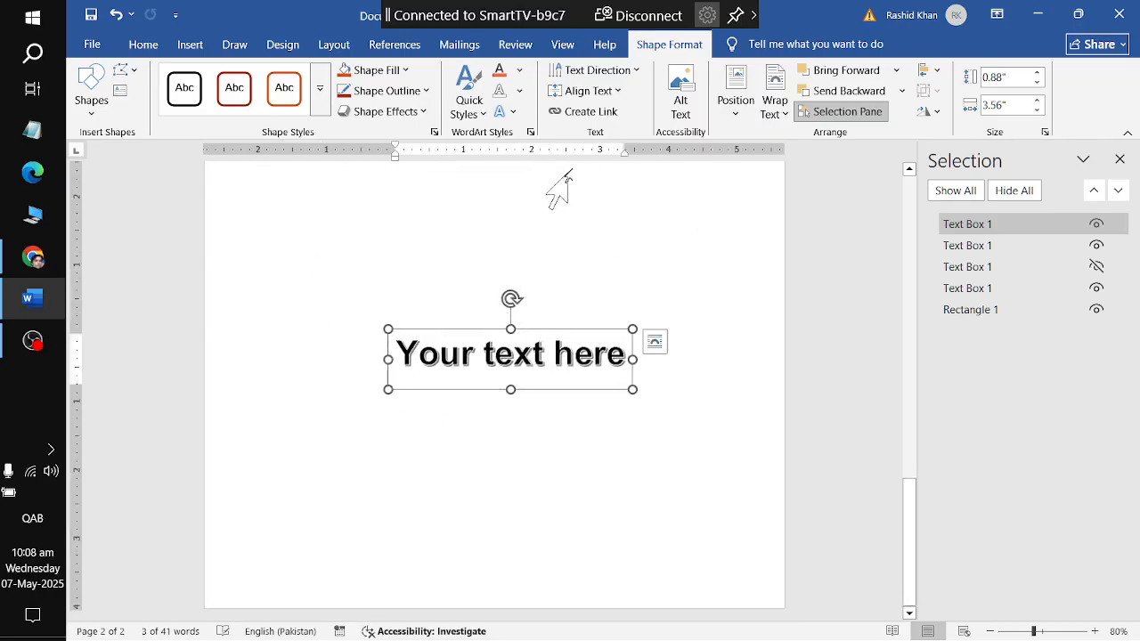
Apply a Warp transform to the new WordArt so its letters rise and shrink towards the end of the line
click(505, 112)
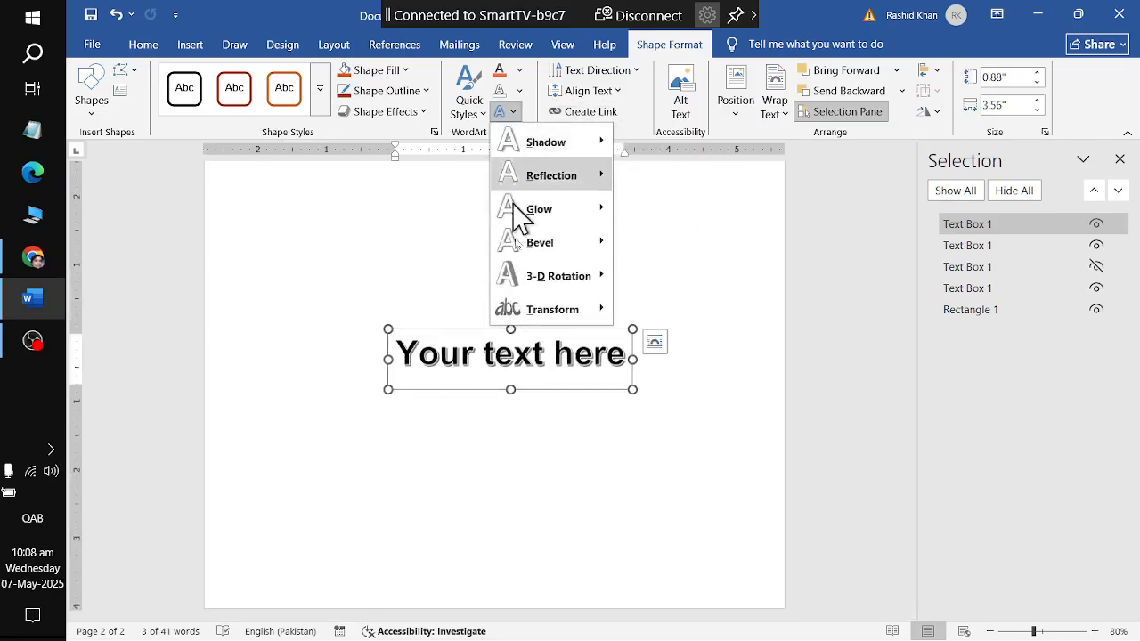
mouse_move(564, 327)
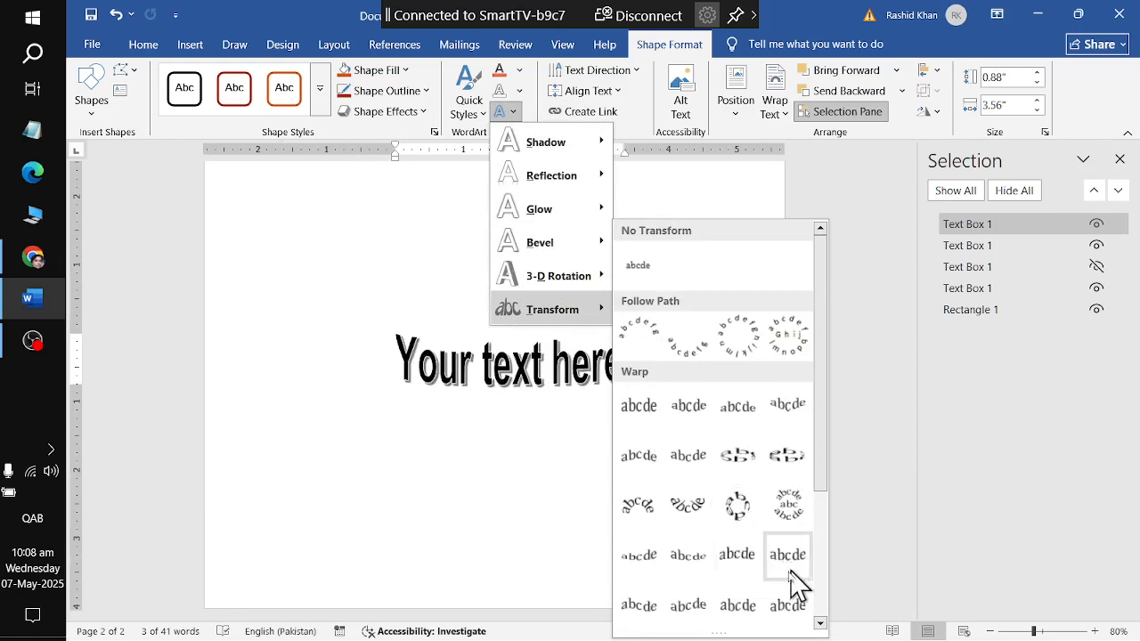
scroll(789, 584, down, 3)
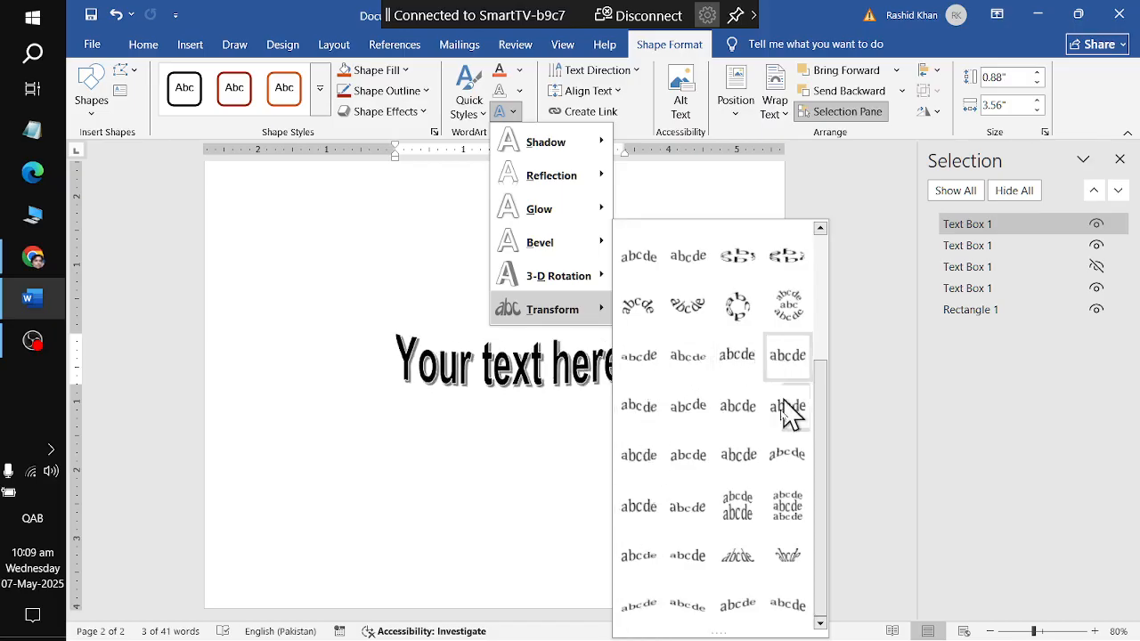
click(737, 607)
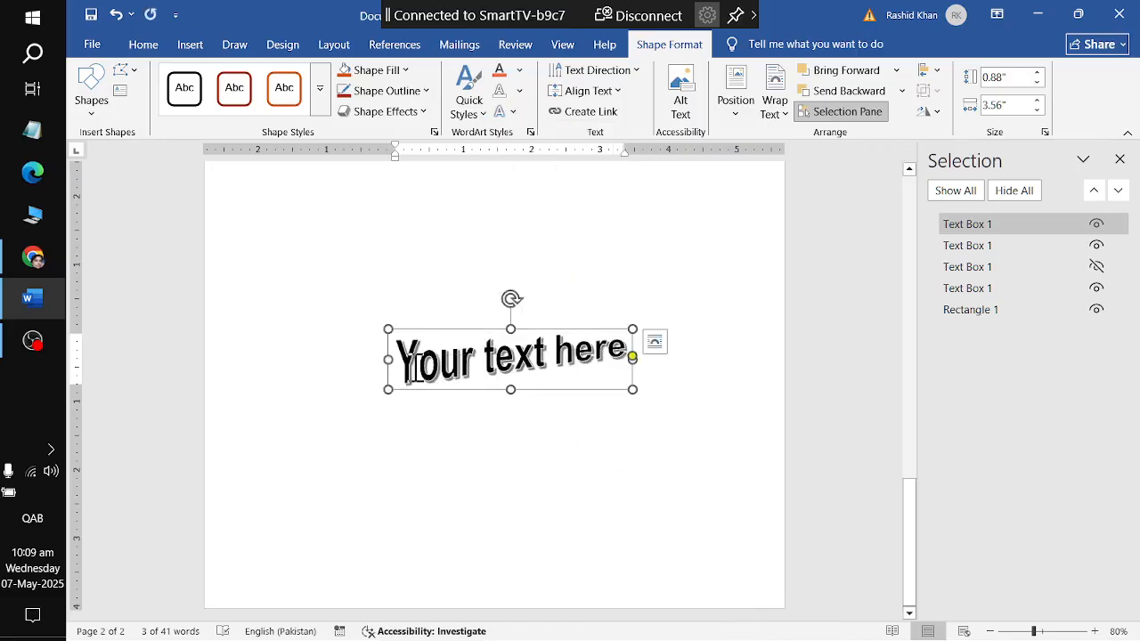
Clear the text formatting of the "Your text here" WordArt and fill its text with standard dark blue
drag(413, 365, 662, 365)
click(156, 46)
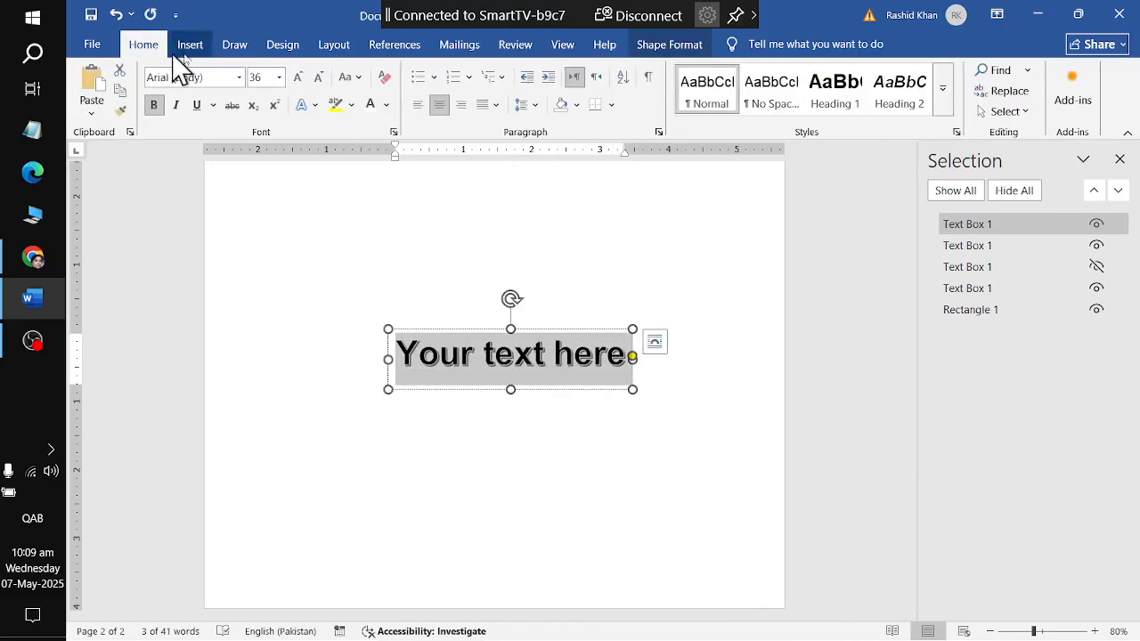
click(384, 84)
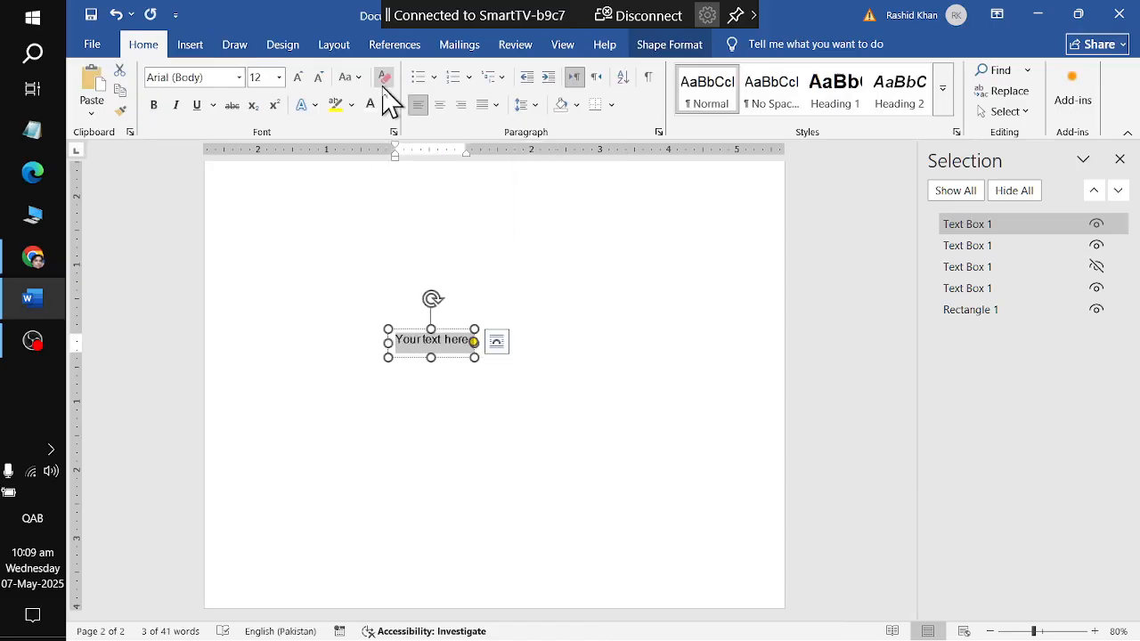
click(669, 44)
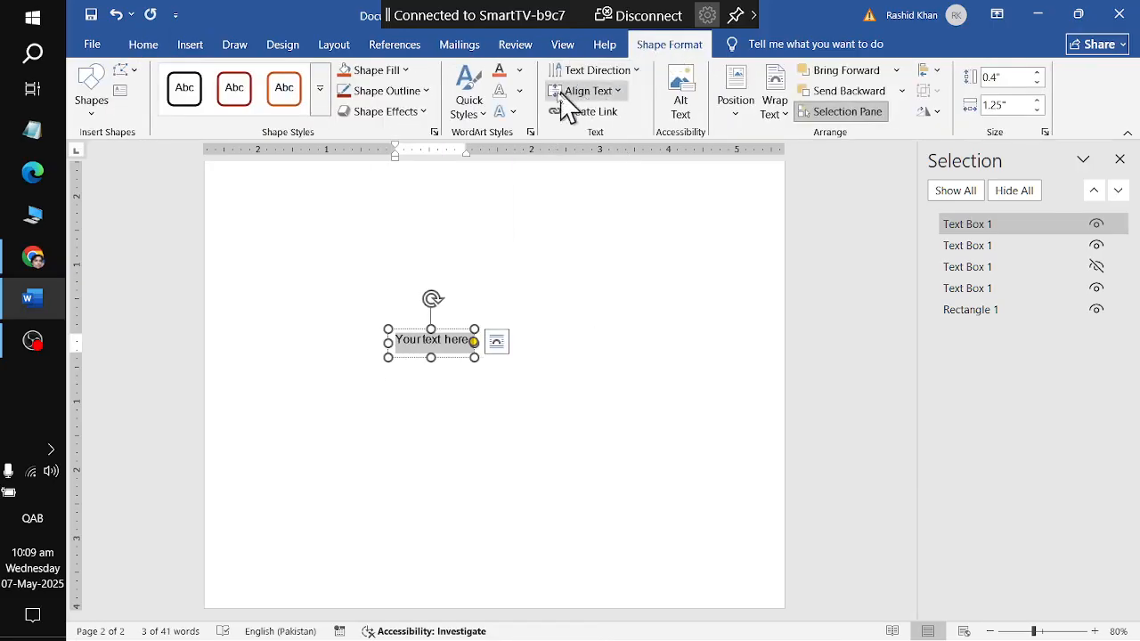
click(520, 71)
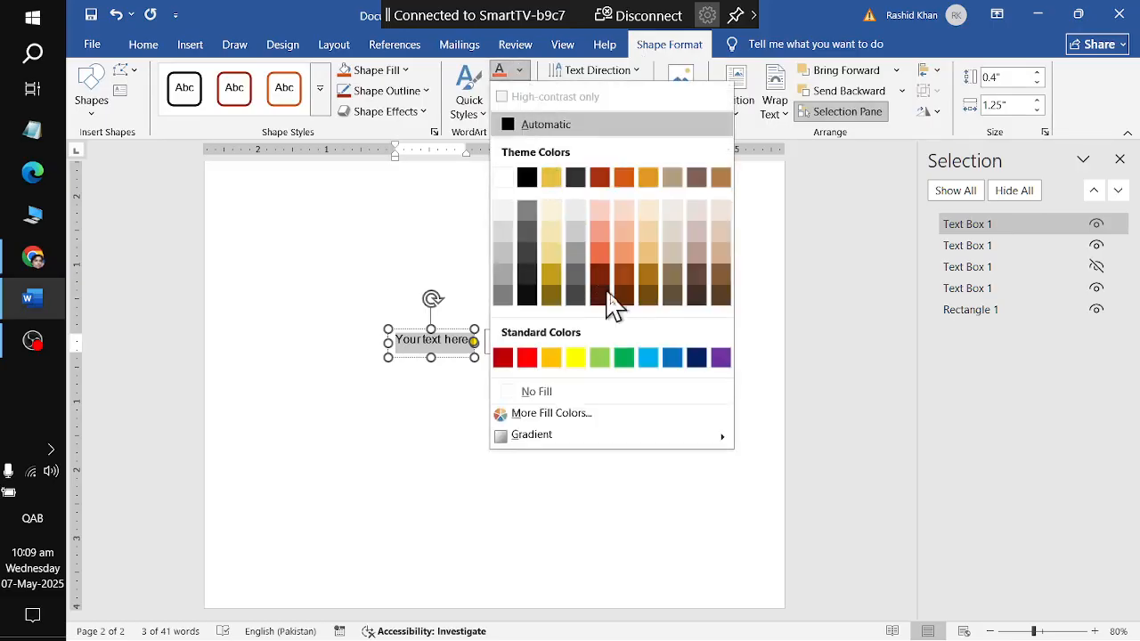
click(701, 366)
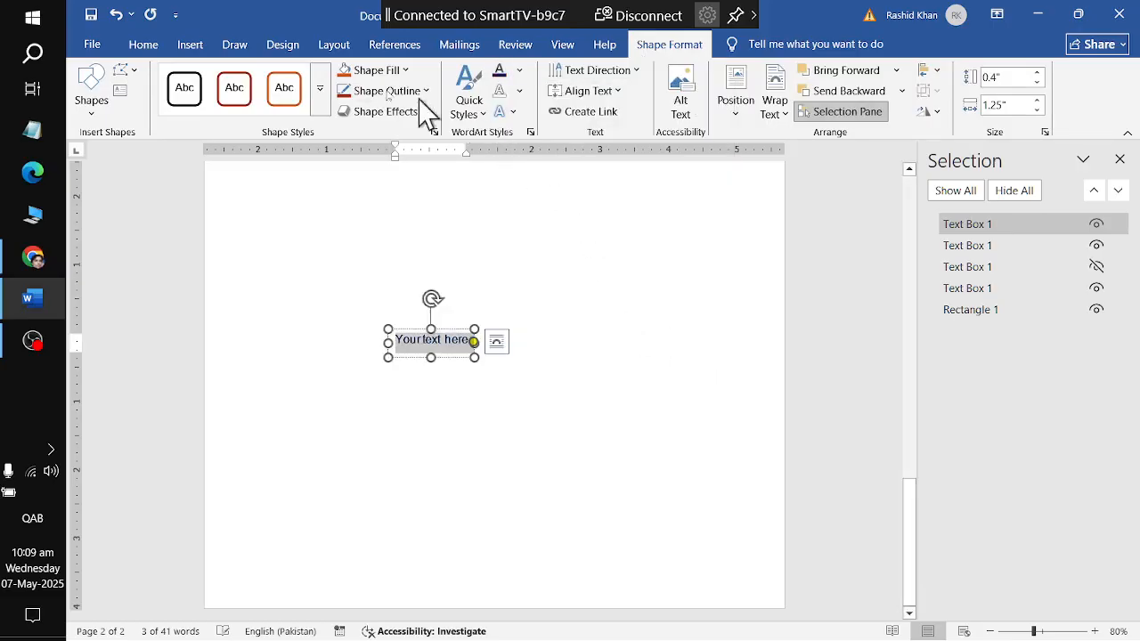
Set the "Your text here" WordArt to size 36 in Arial Rounded MT Bold
click(145, 47)
click(298, 77)
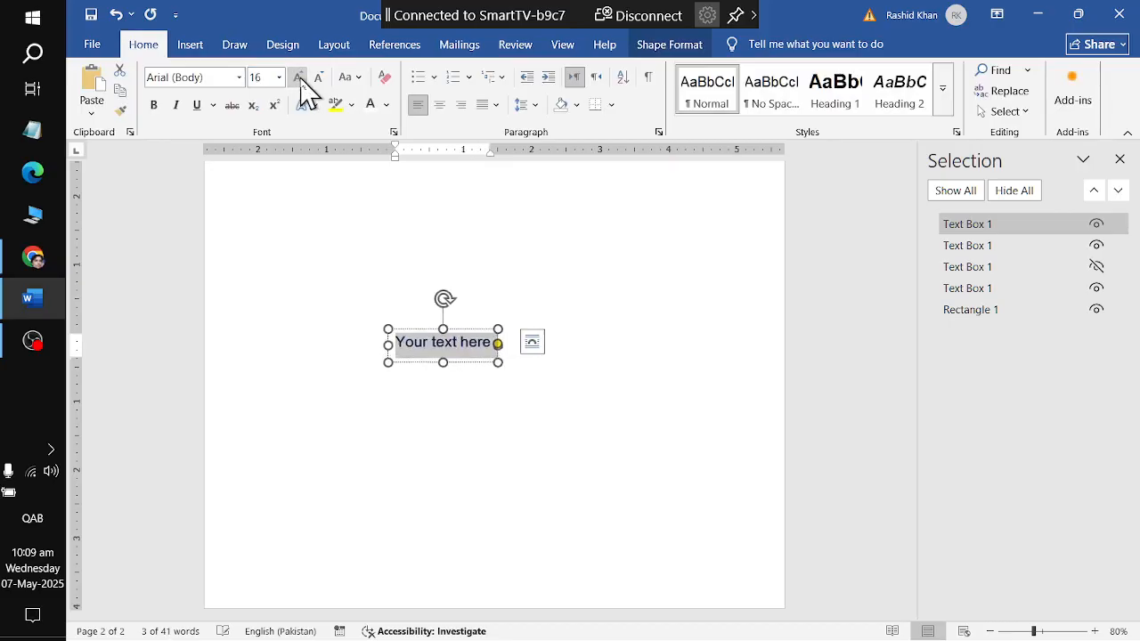
click(299, 77)
click(299, 77)
click(299, 76)
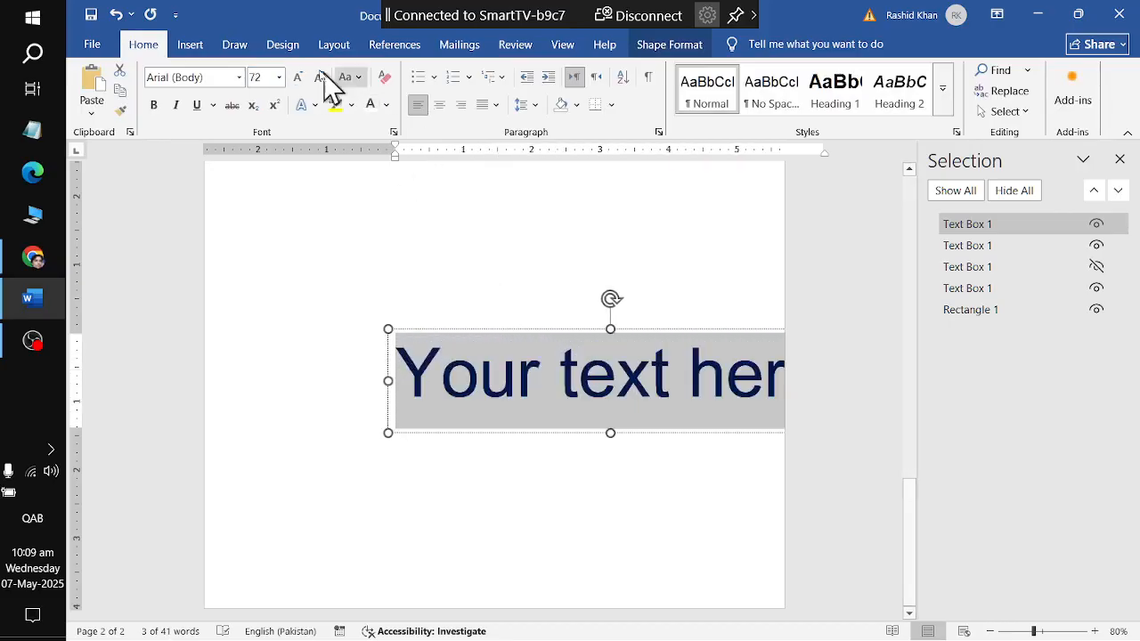
click(317, 78)
click(317, 78)
click(239, 78)
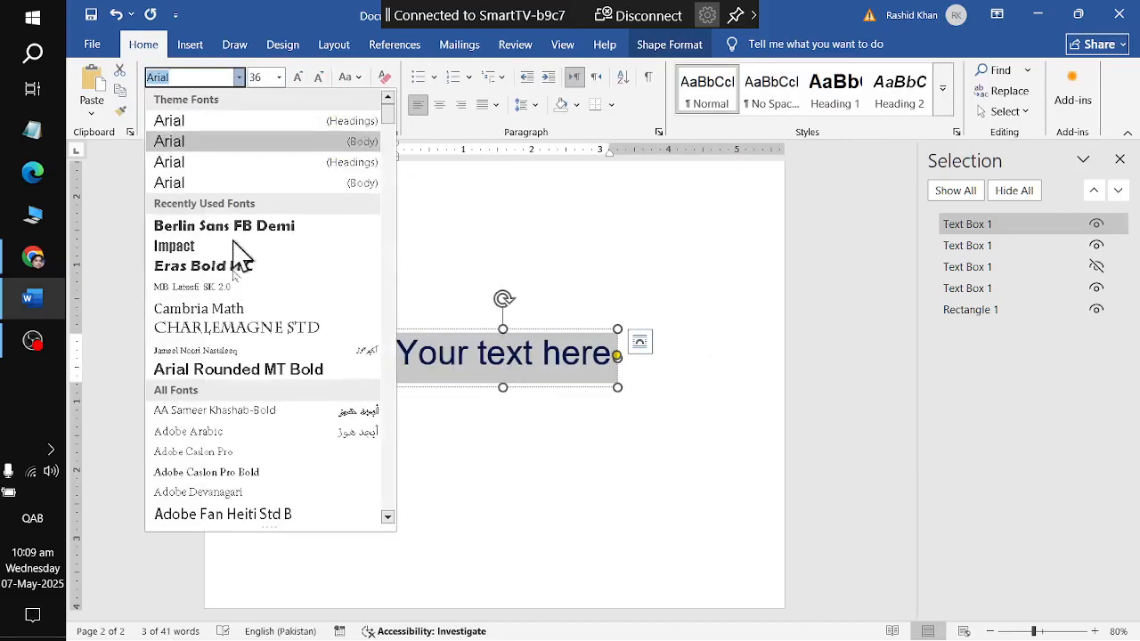
scroll(242, 258, down, 1)
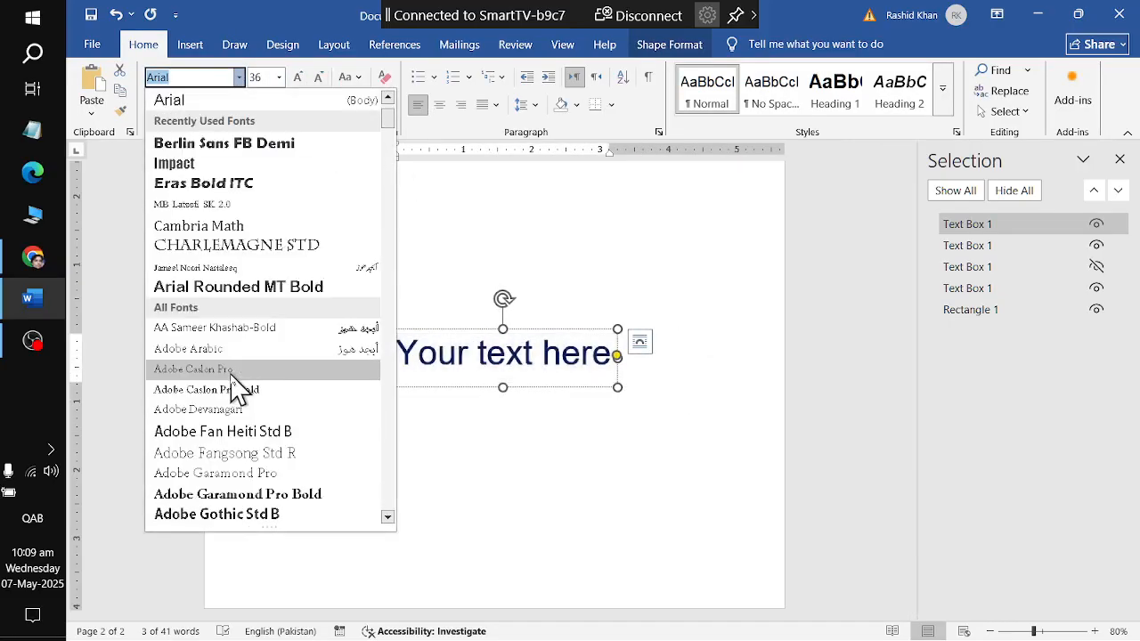
click(250, 287)
click(683, 46)
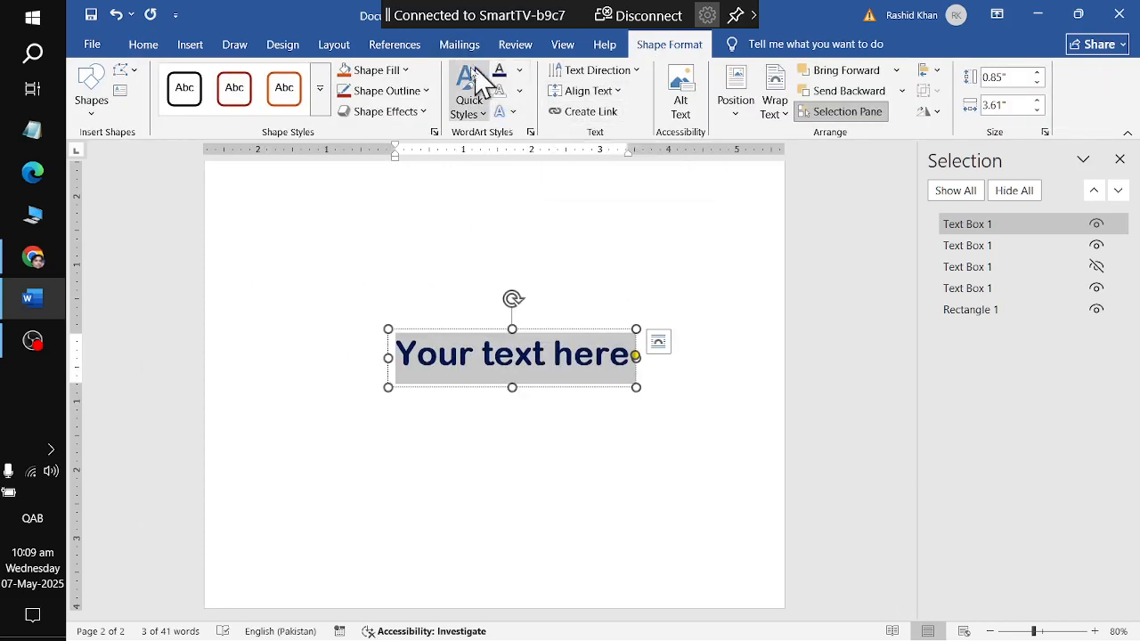
click(825, 409)
scroll(789, 517, down, 4)
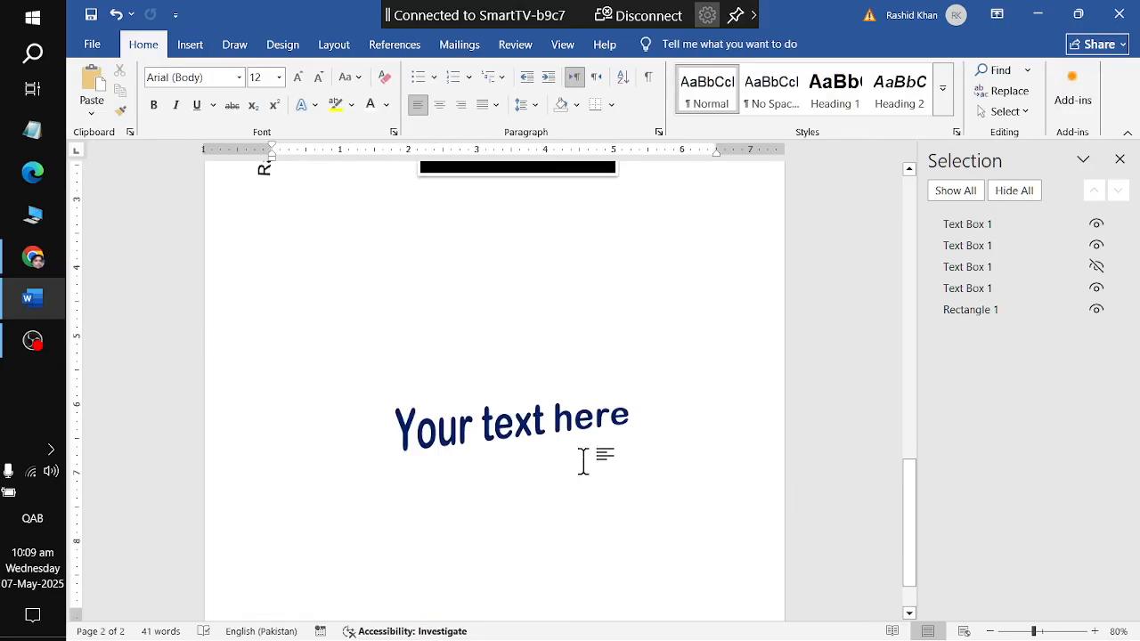
scroll(584, 461, up, 2)
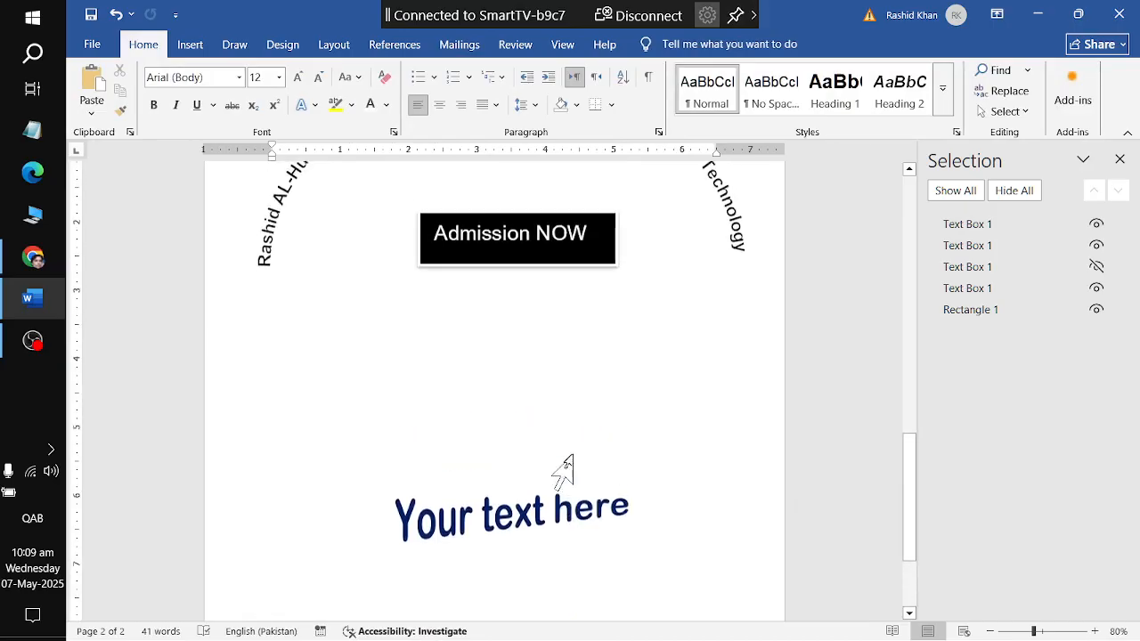
Remove the dark blue "Your text here" WordArt from the page
click(546, 513)
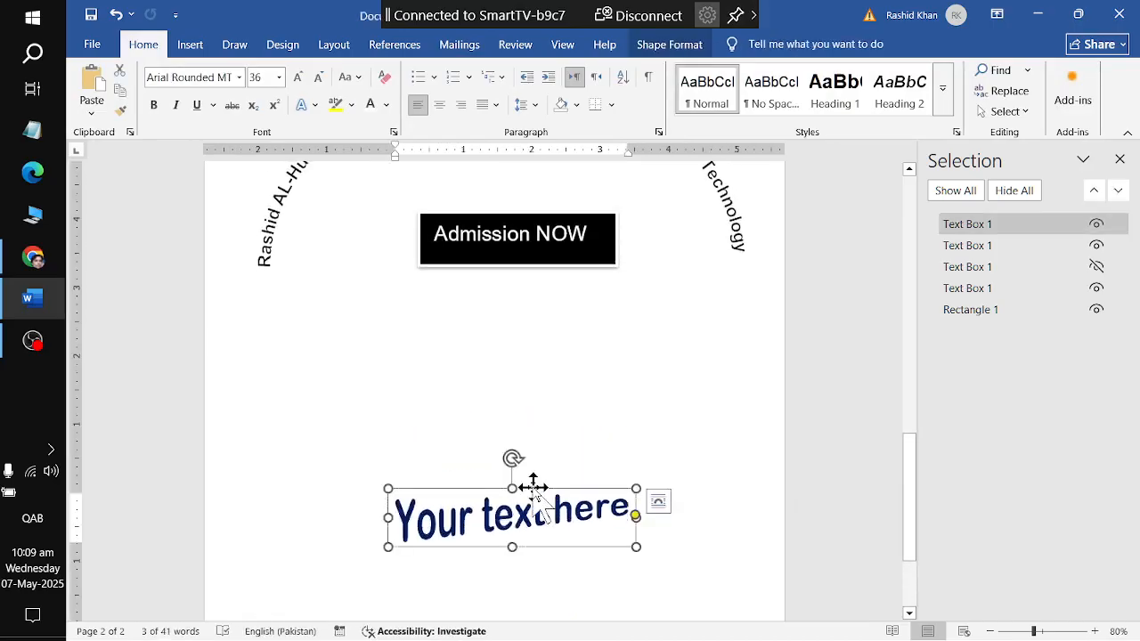
right_click(532, 487)
click(553, 139)
scroll(595, 267, up, 3)
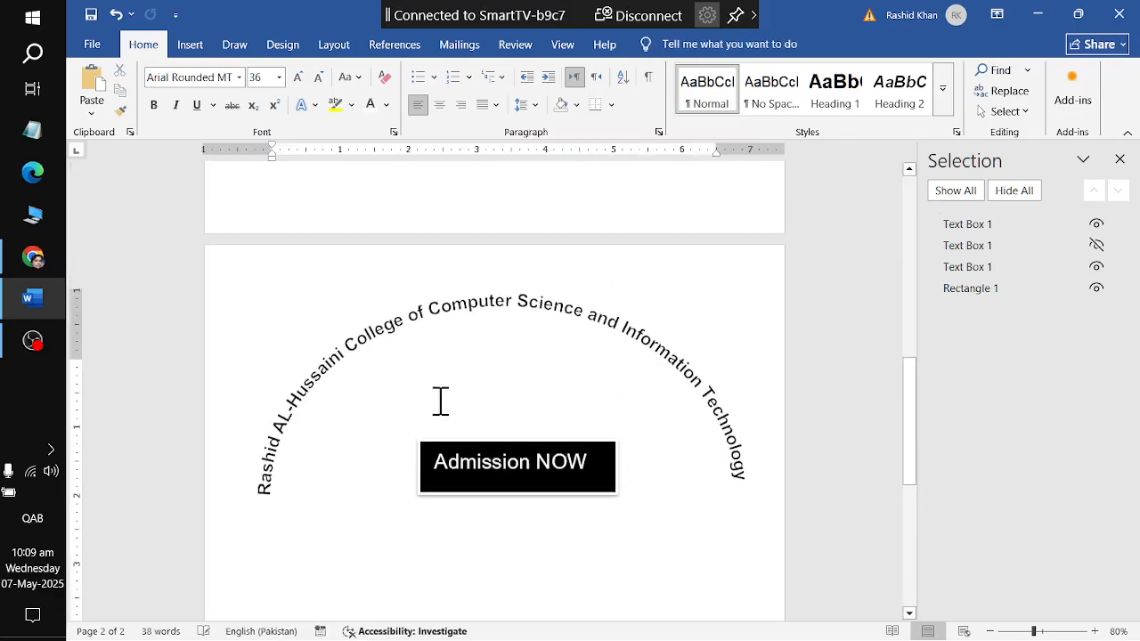
click(440, 400)
Hide the arched college heading, the "Admission NOW" text and the black rectangle one after another
scroll(677, 517, down, 2)
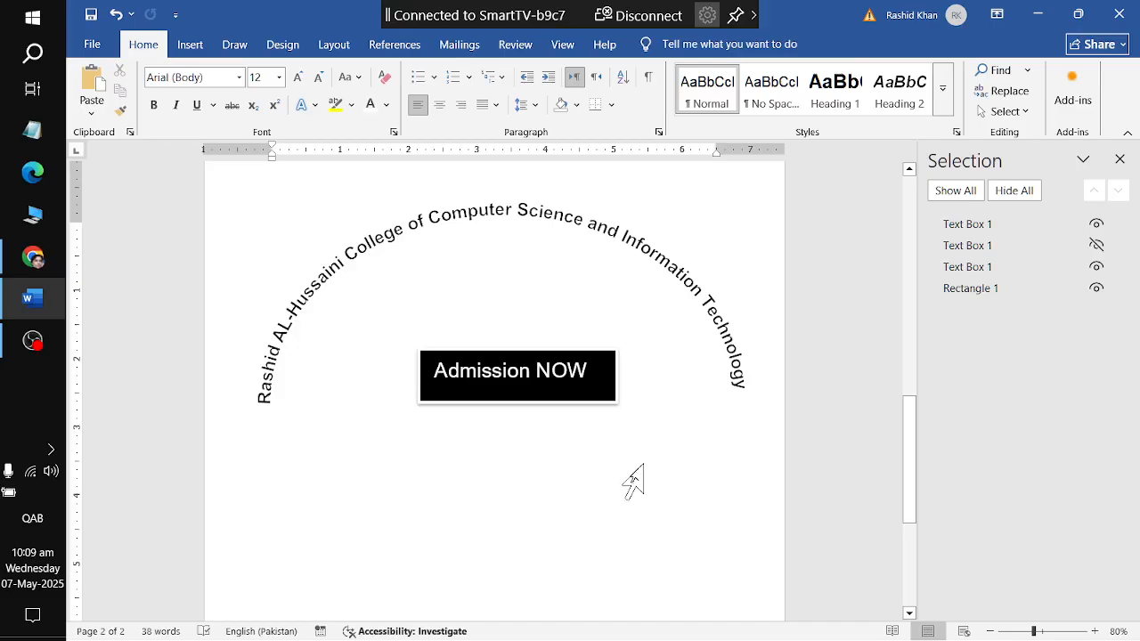
scroll(454, 223, up, 1)
click(473, 218)
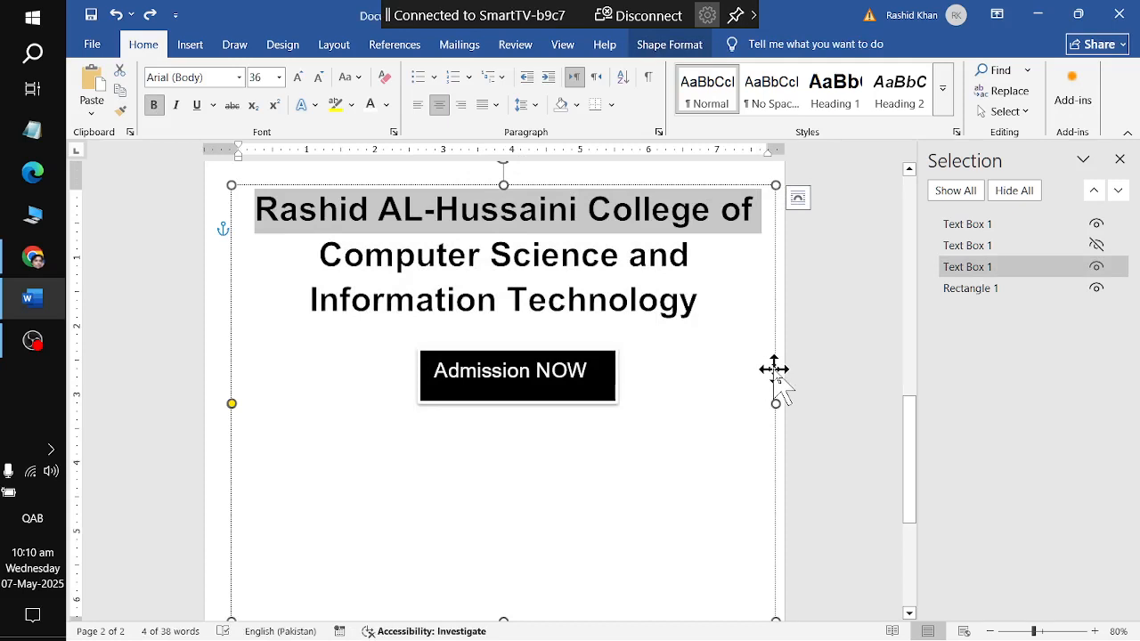
click(775, 369)
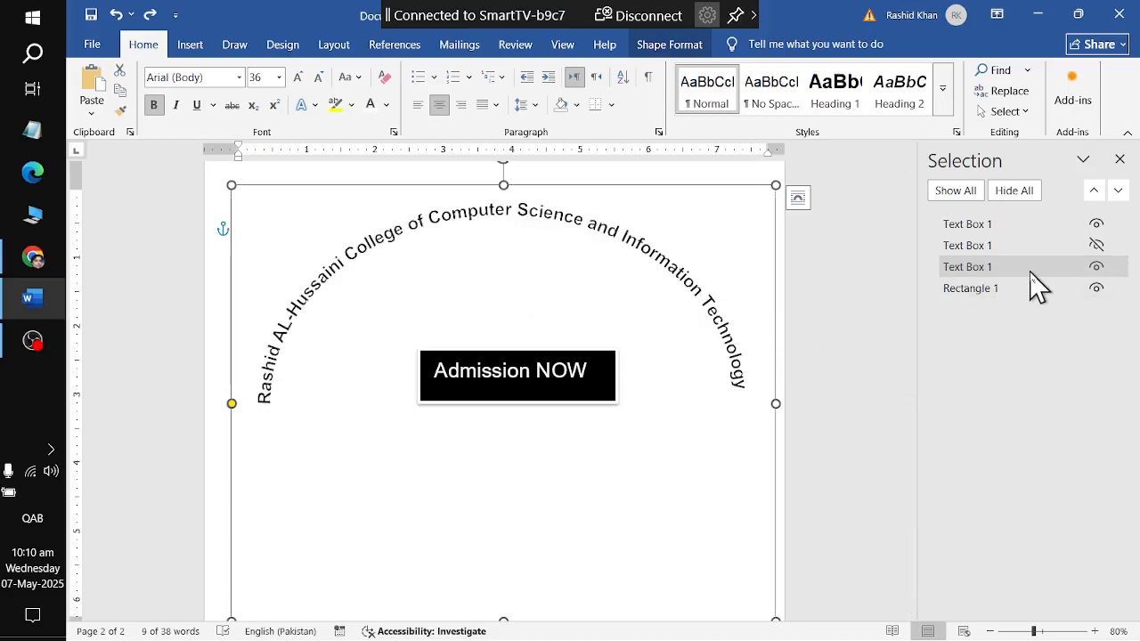
click(1097, 268)
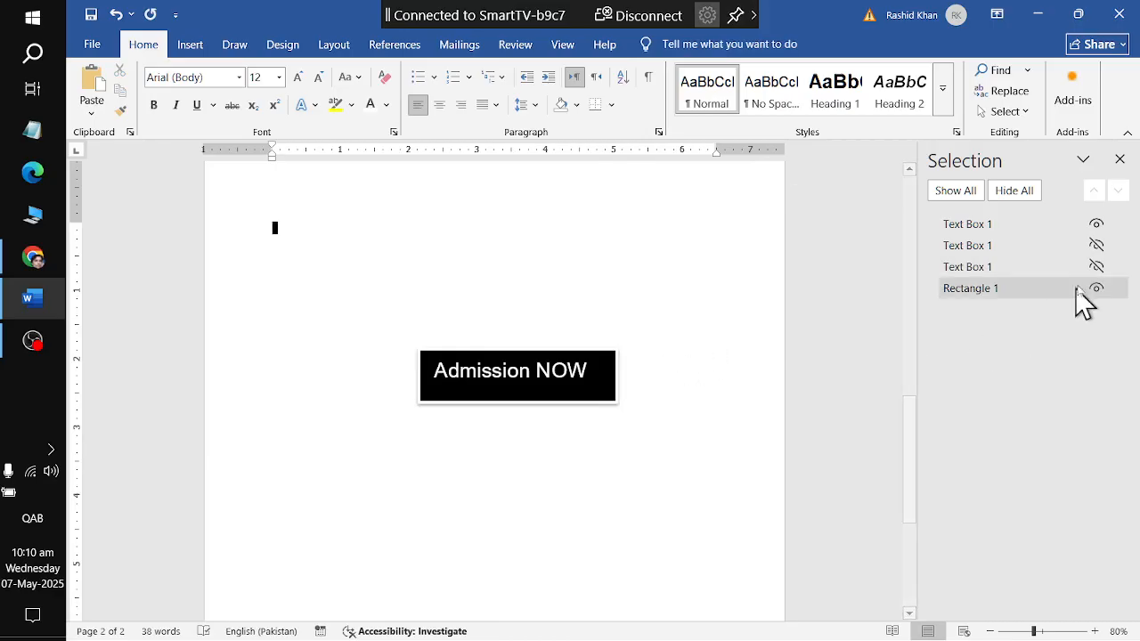
click(1095, 225)
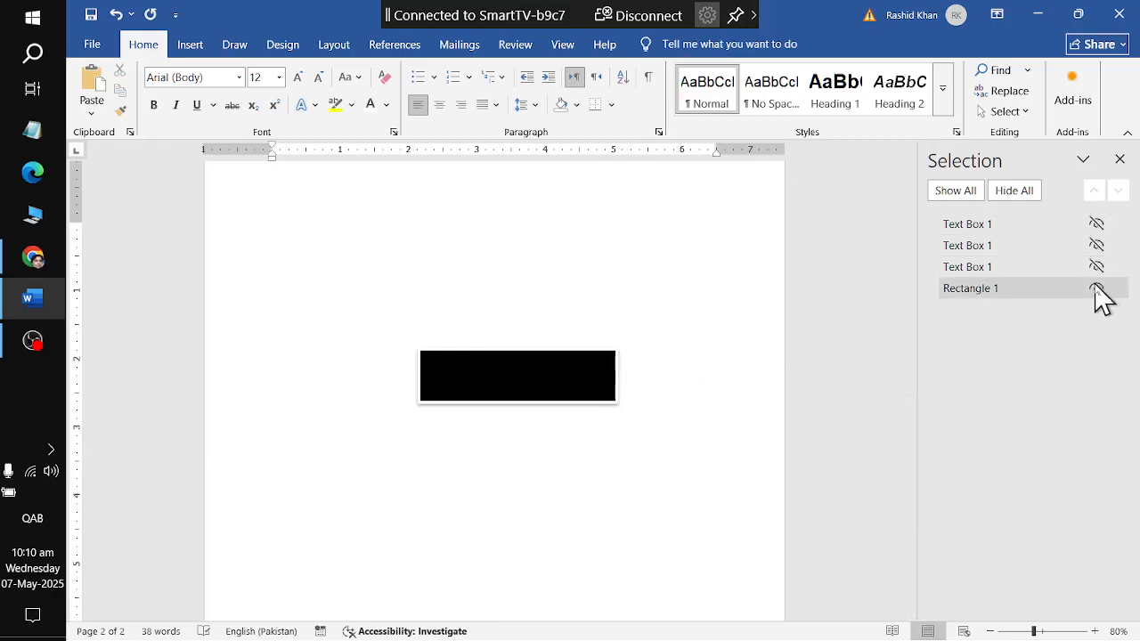
click(1097, 287)
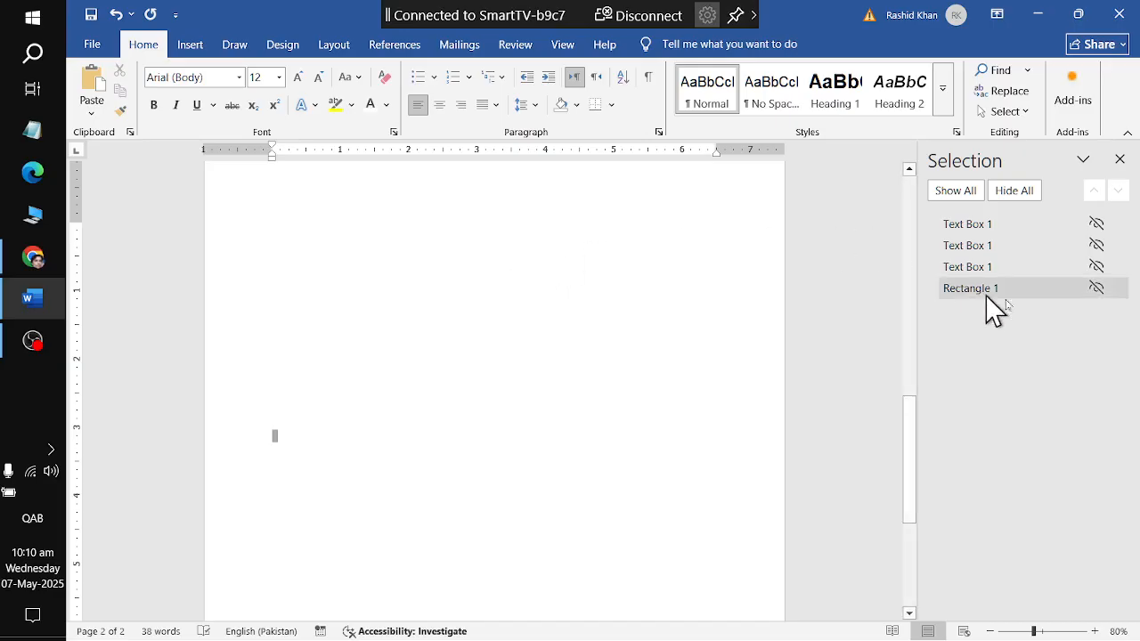
Make the black rectangle, the "Admission NOW" text and both arched college headings visible again
click(1096, 290)
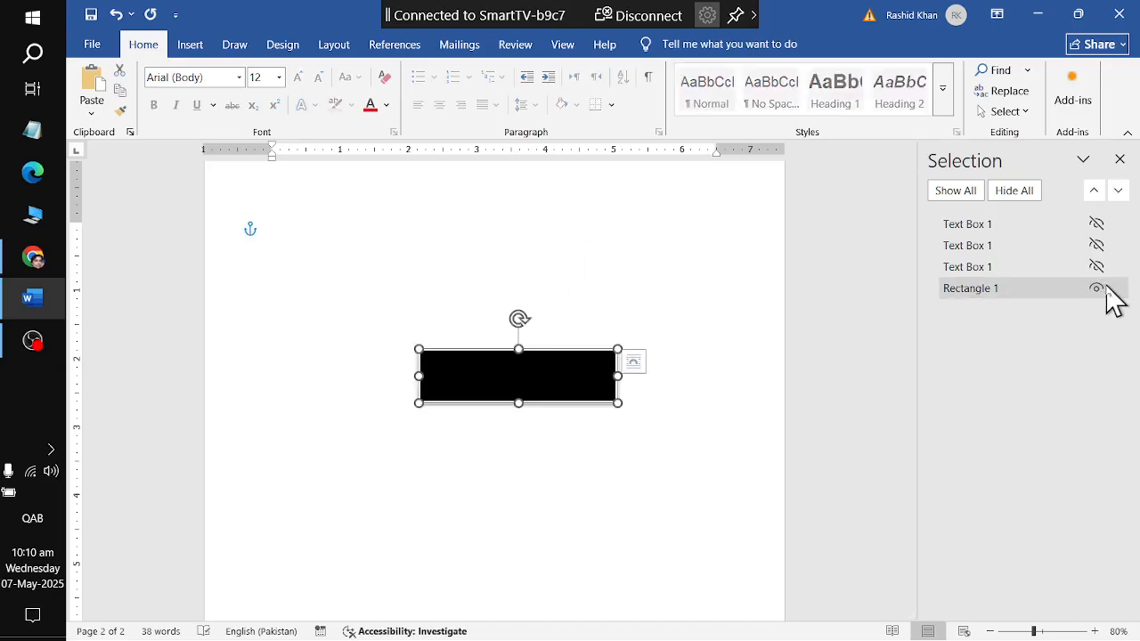
click(1098, 224)
click(1098, 246)
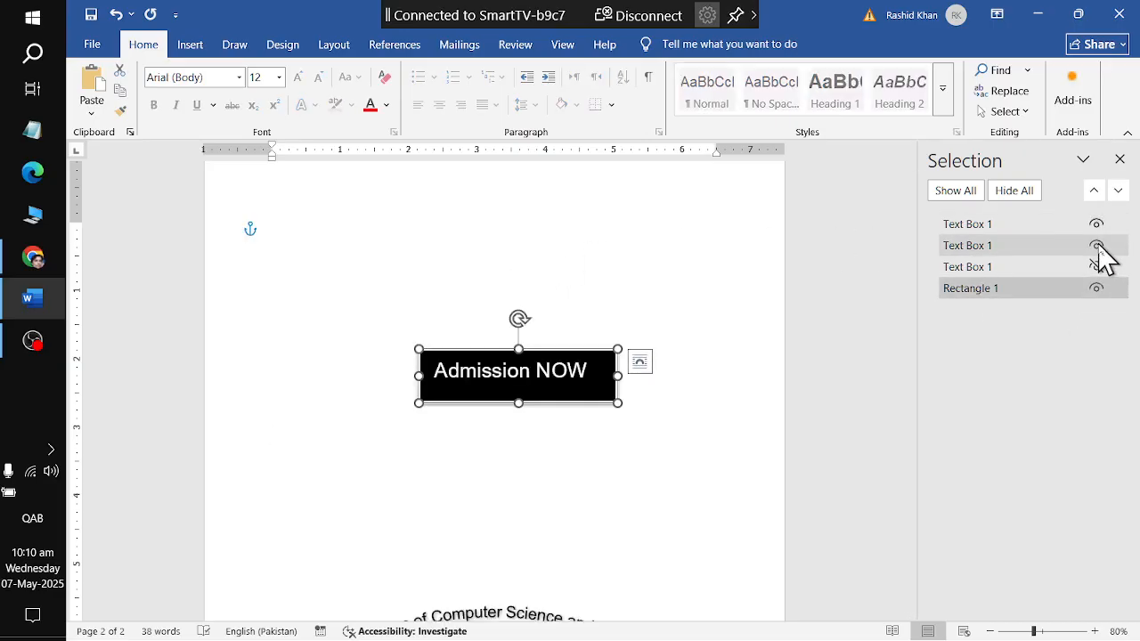
click(1096, 246)
click(1096, 266)
scroll(864, 417, down, 1)
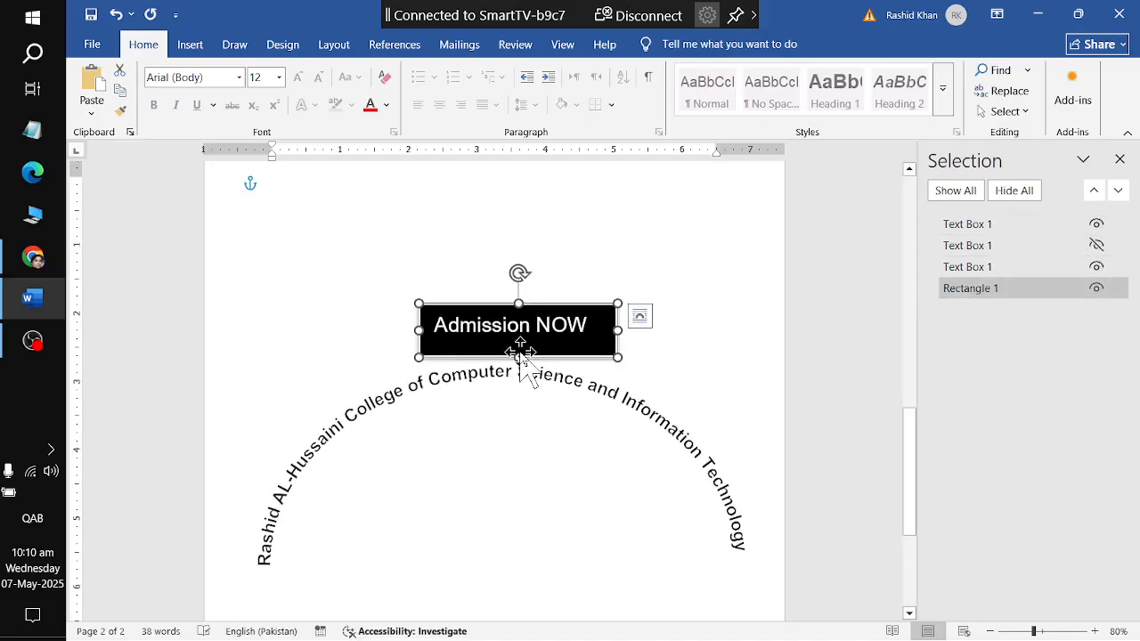
click(1096, 247)
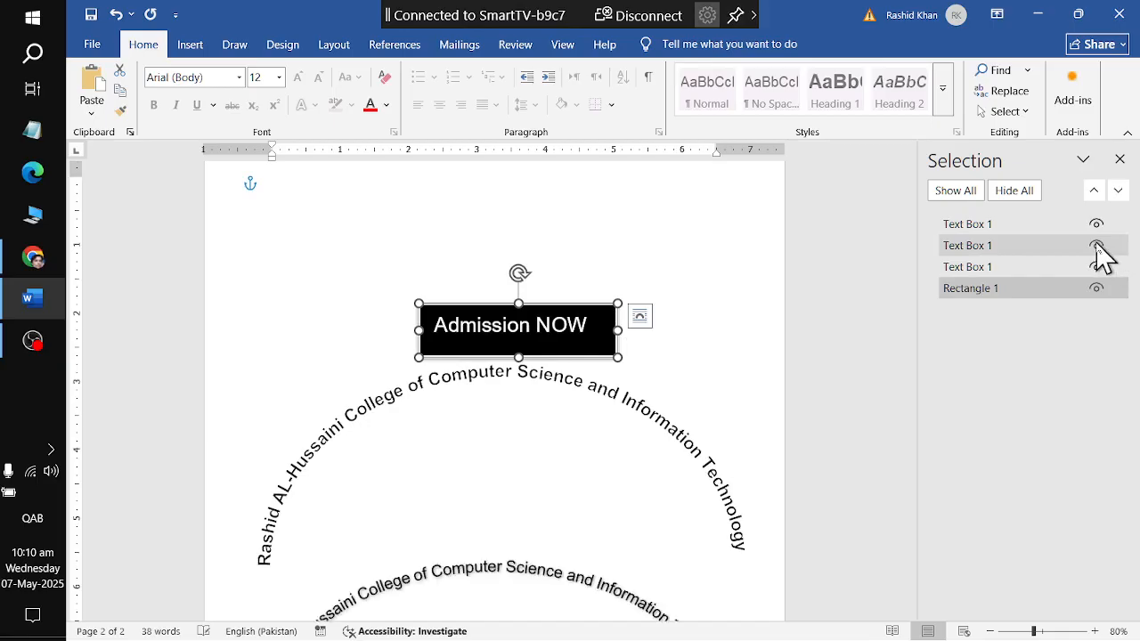
Move the larger arched college heading up the page so that it curves over the "Admission NOW" banner
triple_click(703, 499)
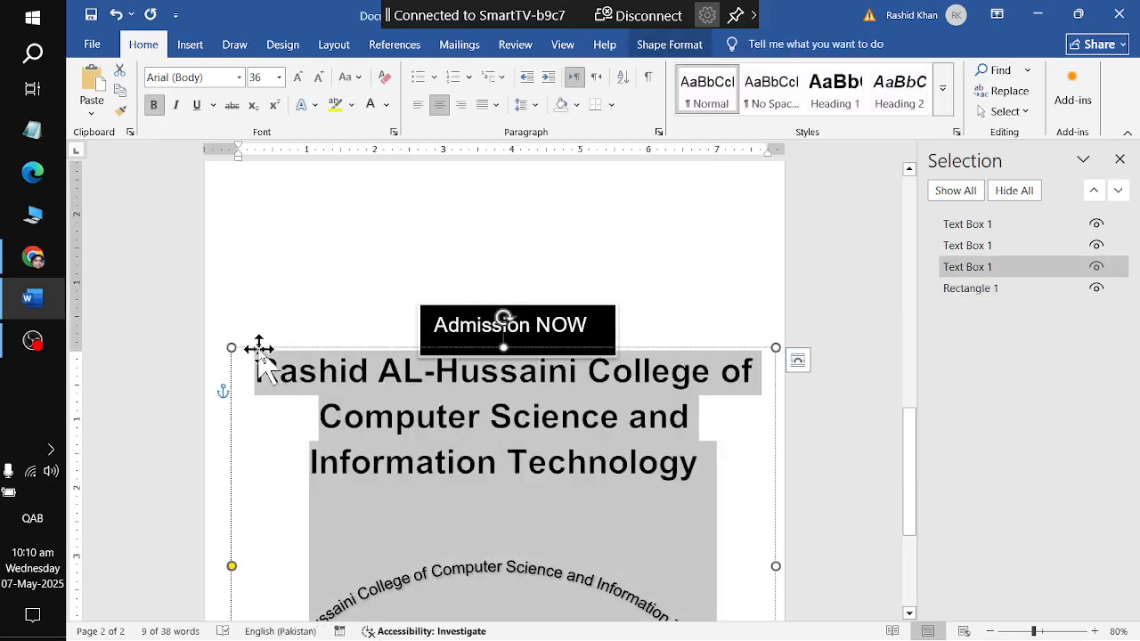
drag(257, 345, 267, 207)
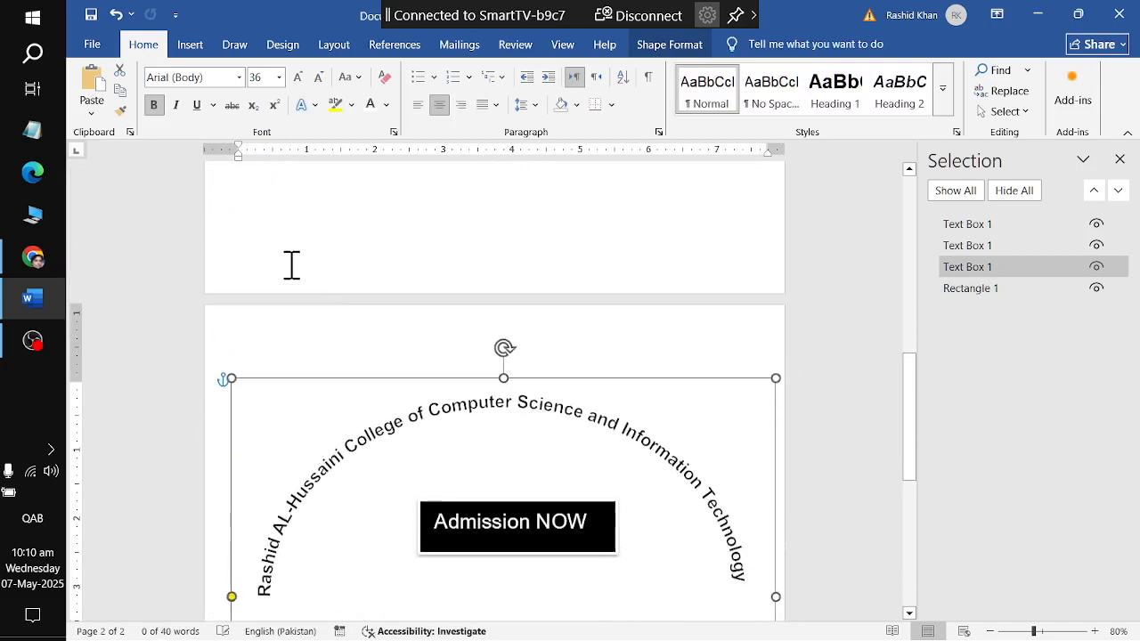
drag(328, 378, 325, 321)
Hide the upper arched college heading and move the lower arched heading further down the page
scroll(325, 321, down, 5)
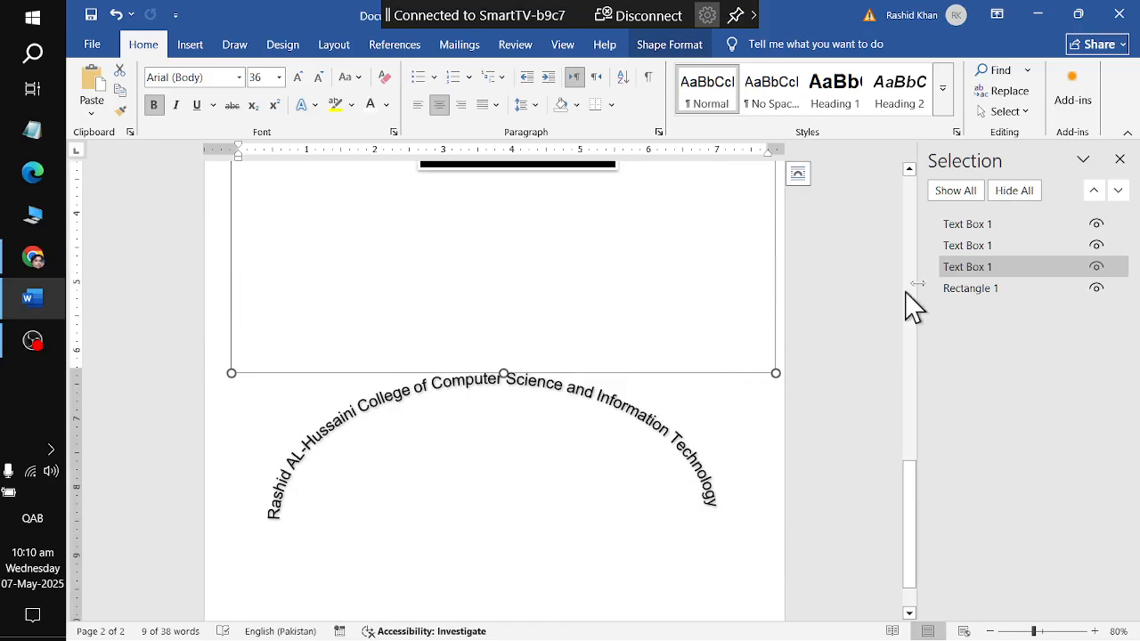
click(1098, 268)
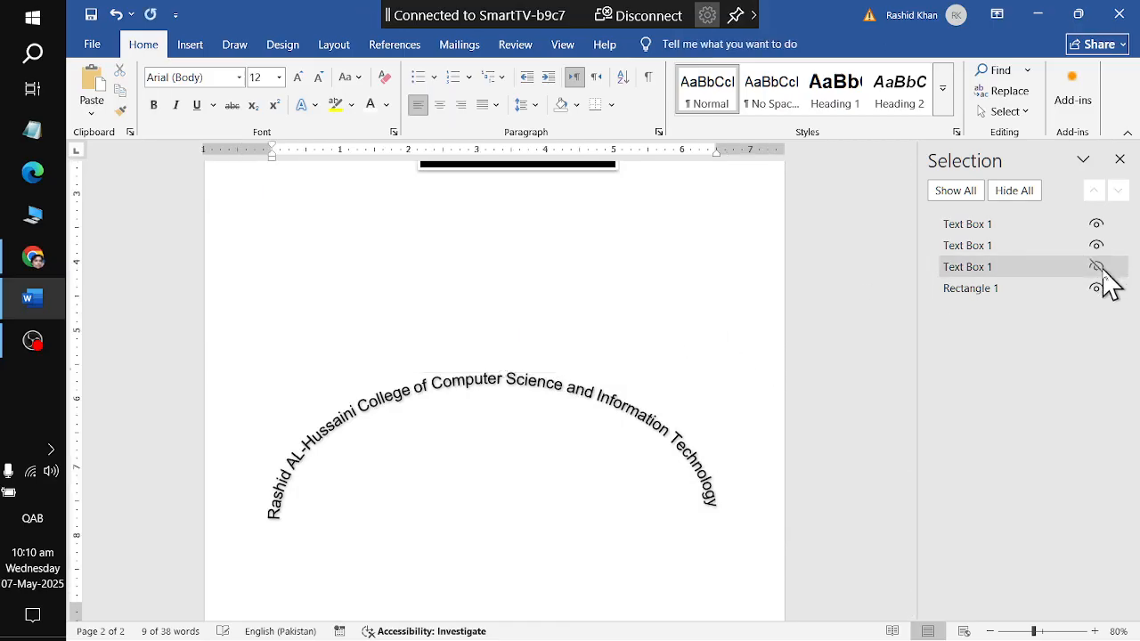
click(637, 411)
drag(430, 359, 447, 581)
click(773, 310)
Generate two sample paragraphs with =rand(2) below the "Admission NOW" banner and show the upper arched heading again
scroll(772, 311, up, 5)
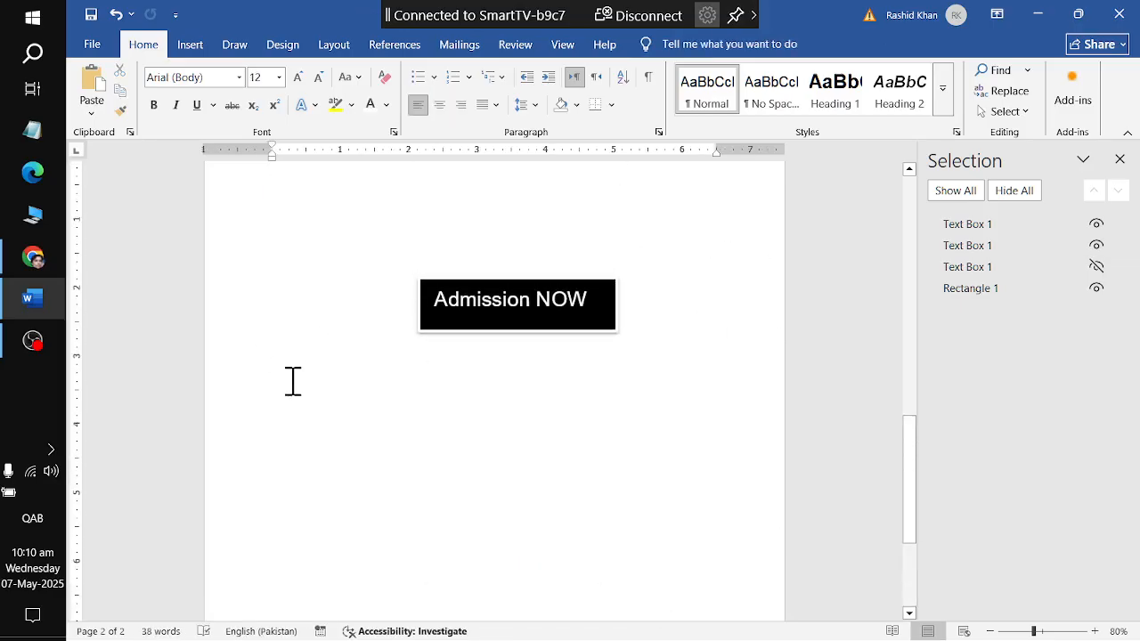
text(=ran)
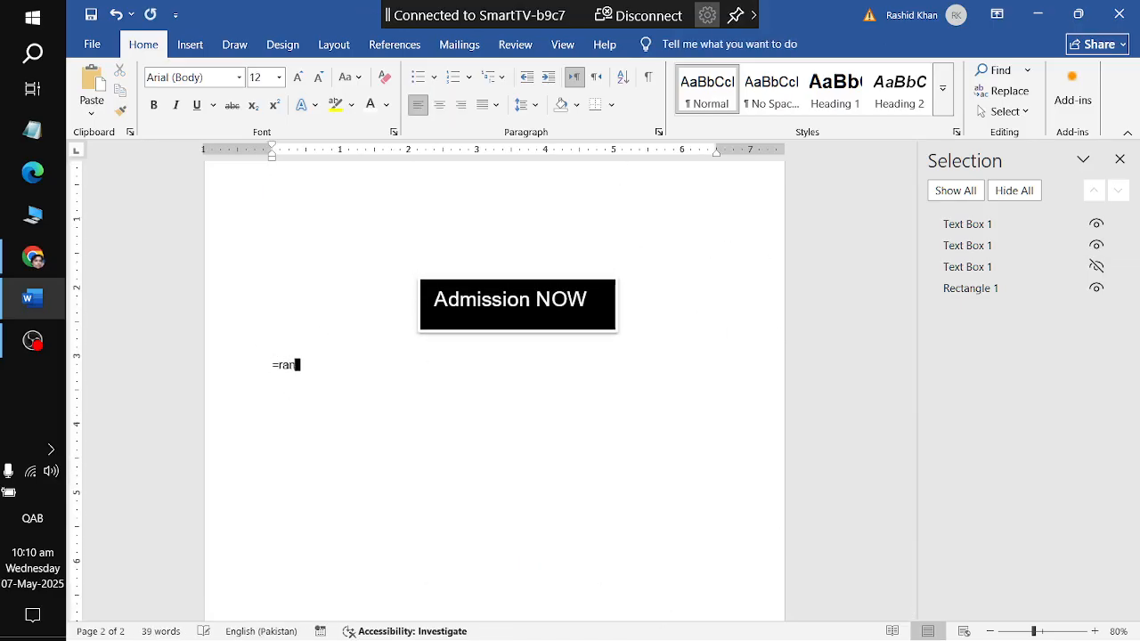
text(d(2))
key(Return)
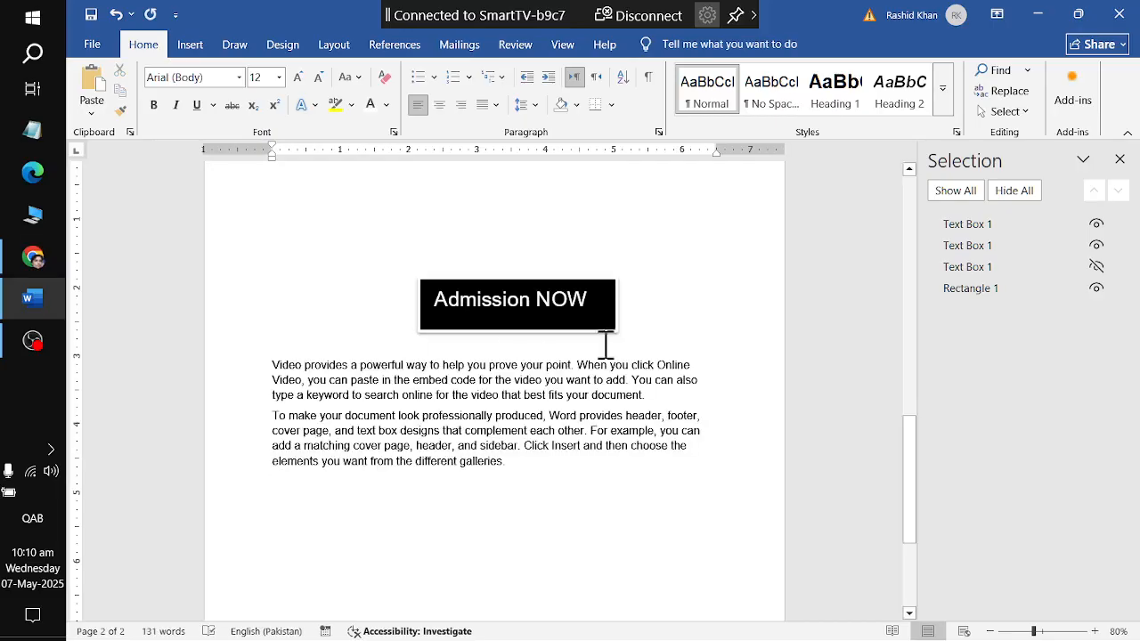
click(1096, 266)
Move the lower arched college heading up to just below the sample paragraphs
scroll(922, 476, up, 5)
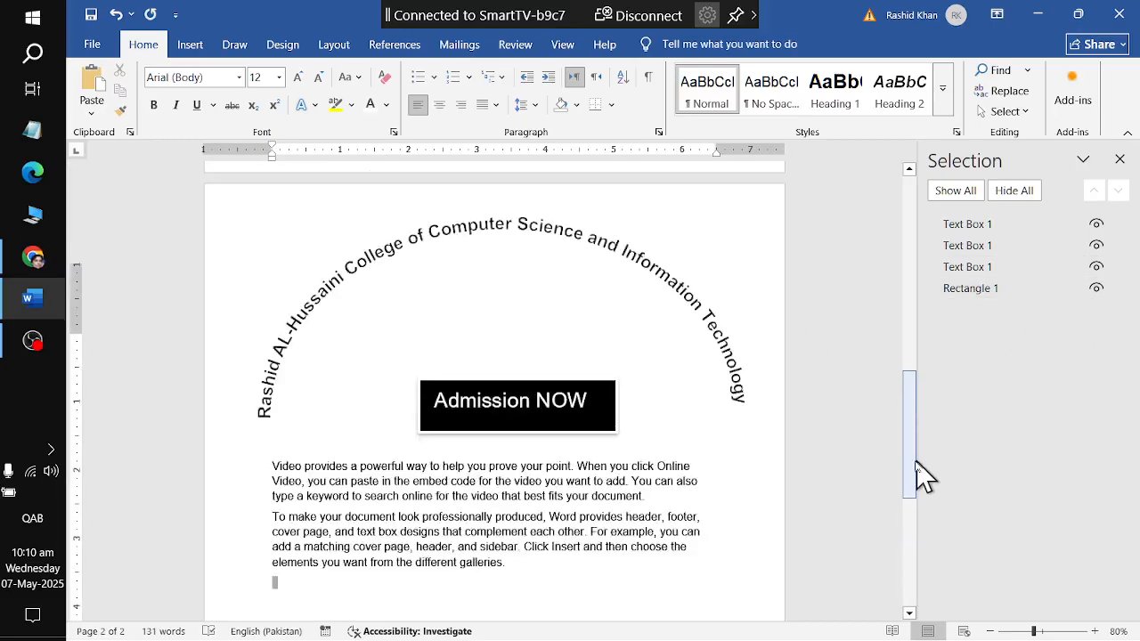
scroll(921, 476, down, 4)
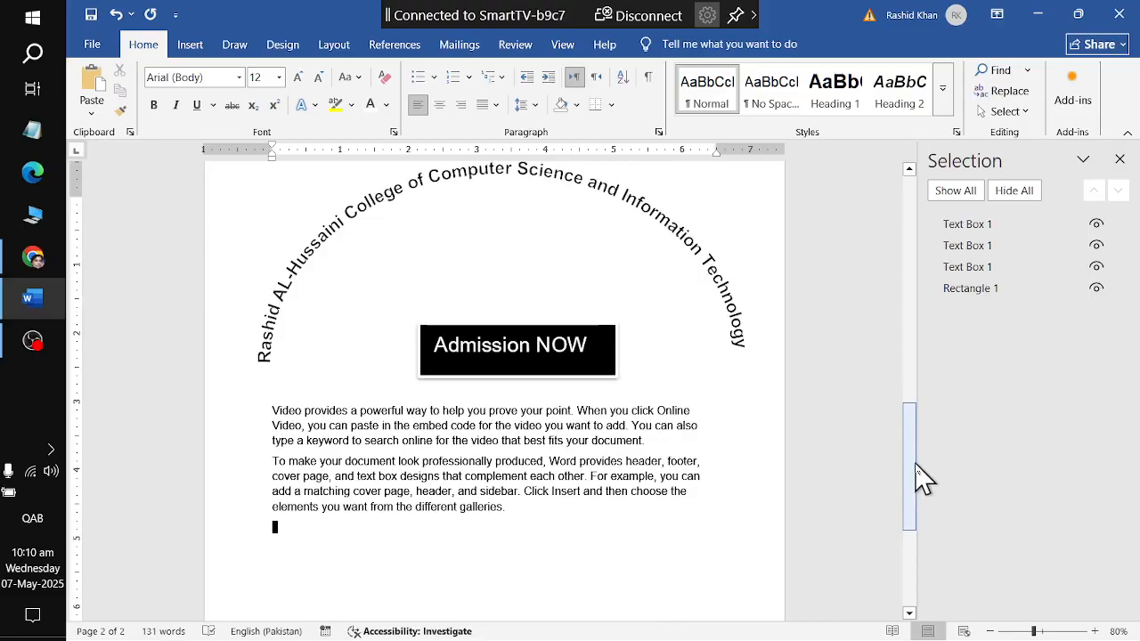
scroll(921, 476, down, 4)
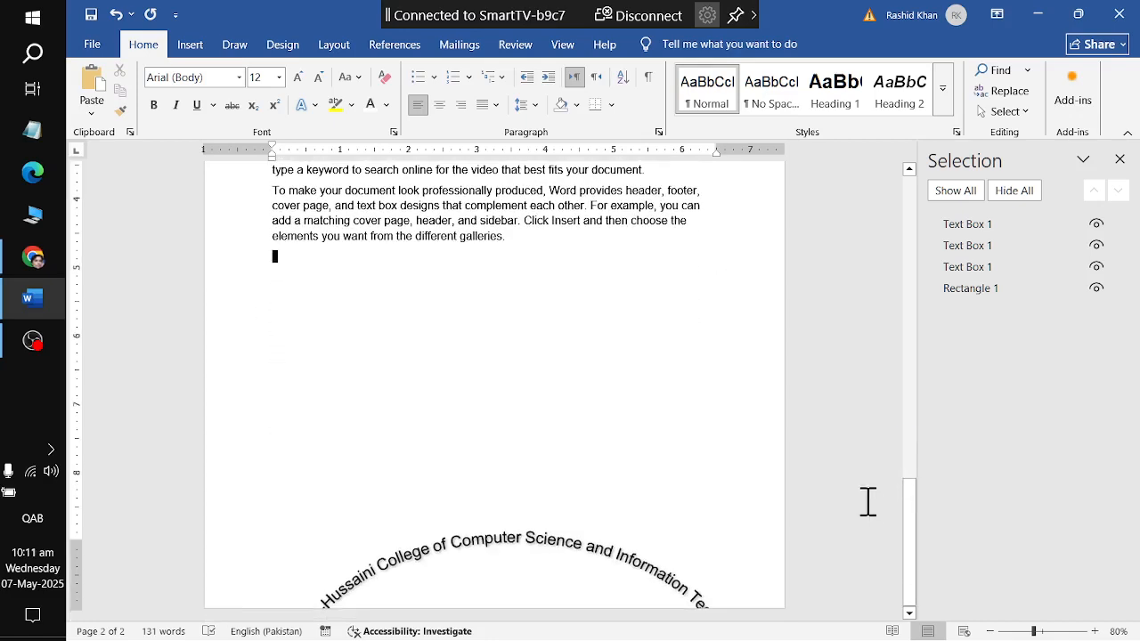
click(447, 598)
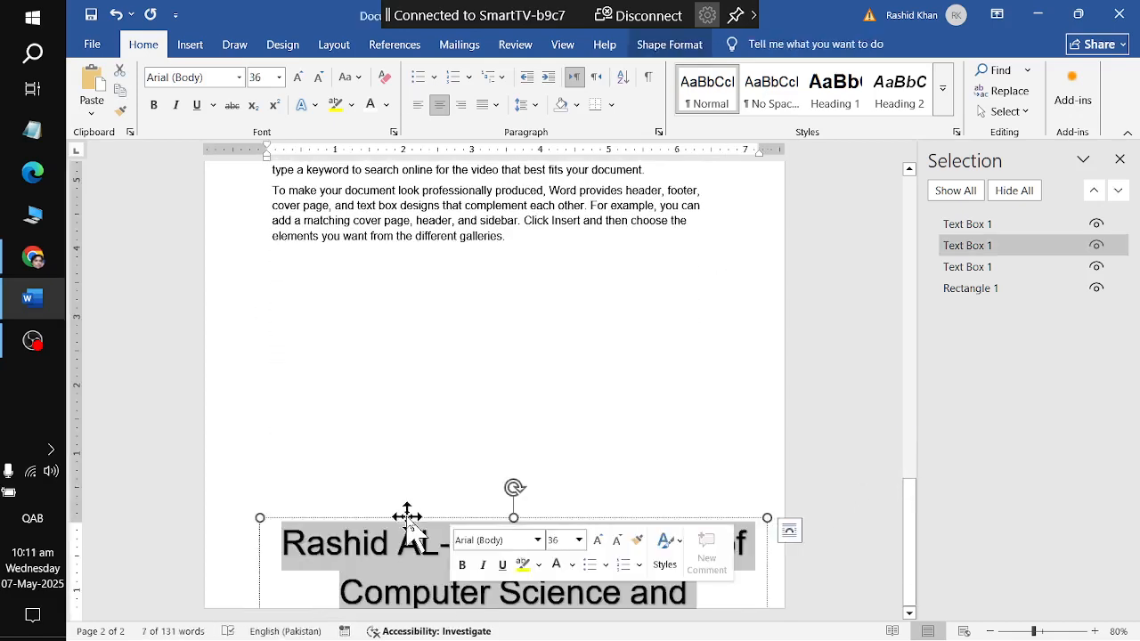
drag(407, 518, 377, 270)
click(776, 542)
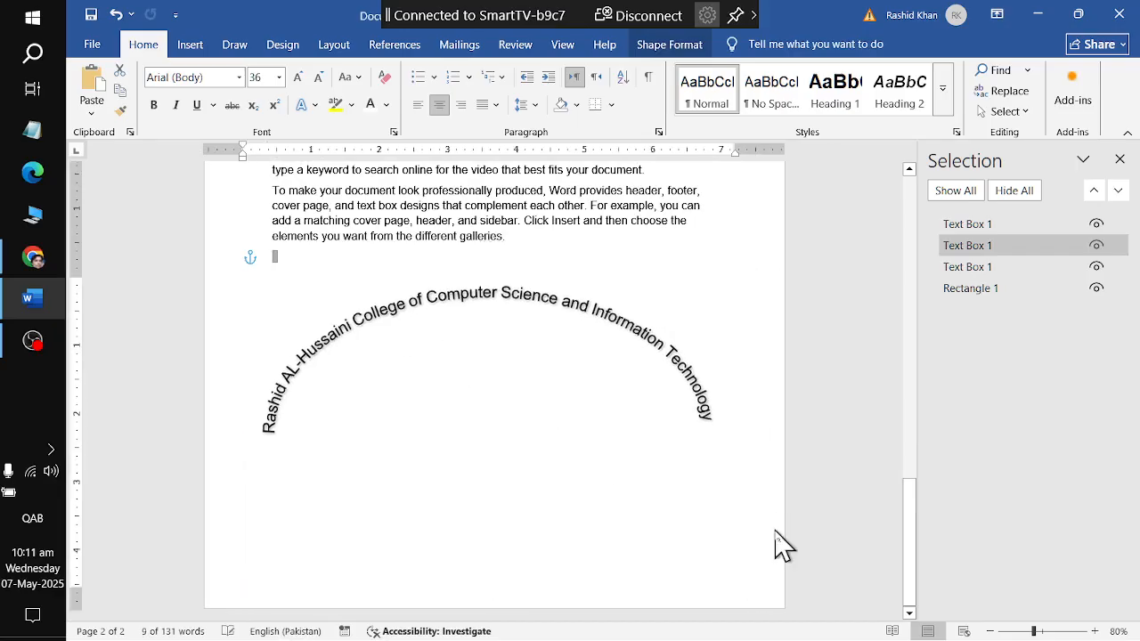
Insert a blank page after the sample paragraphs
click(192, 46)
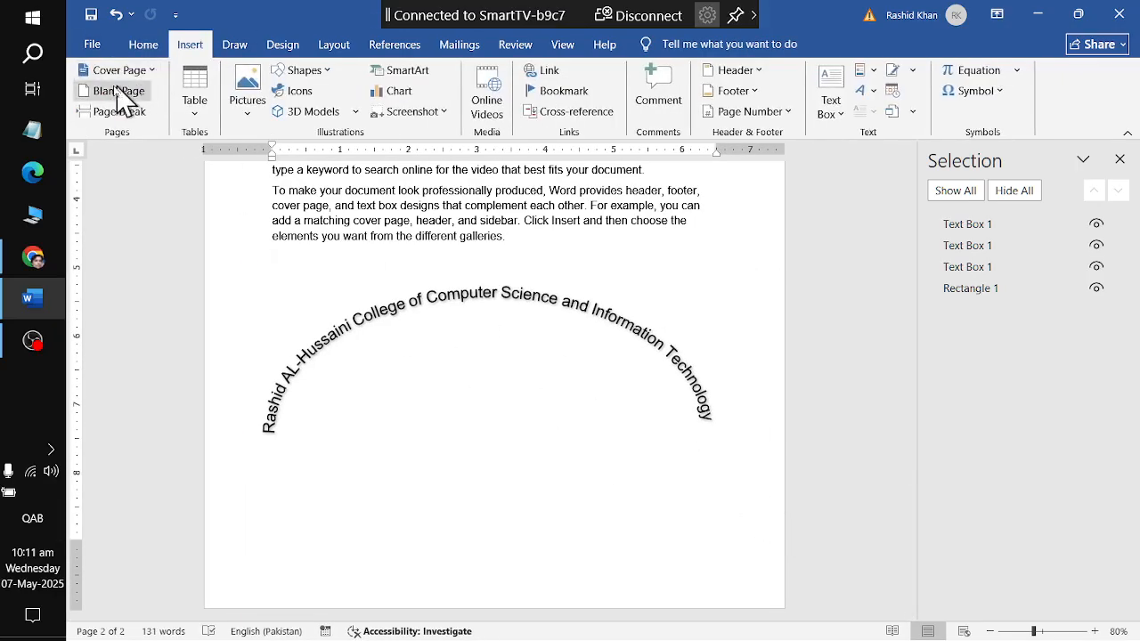
click(116, 91)
scroll(485, 249, up, 12)
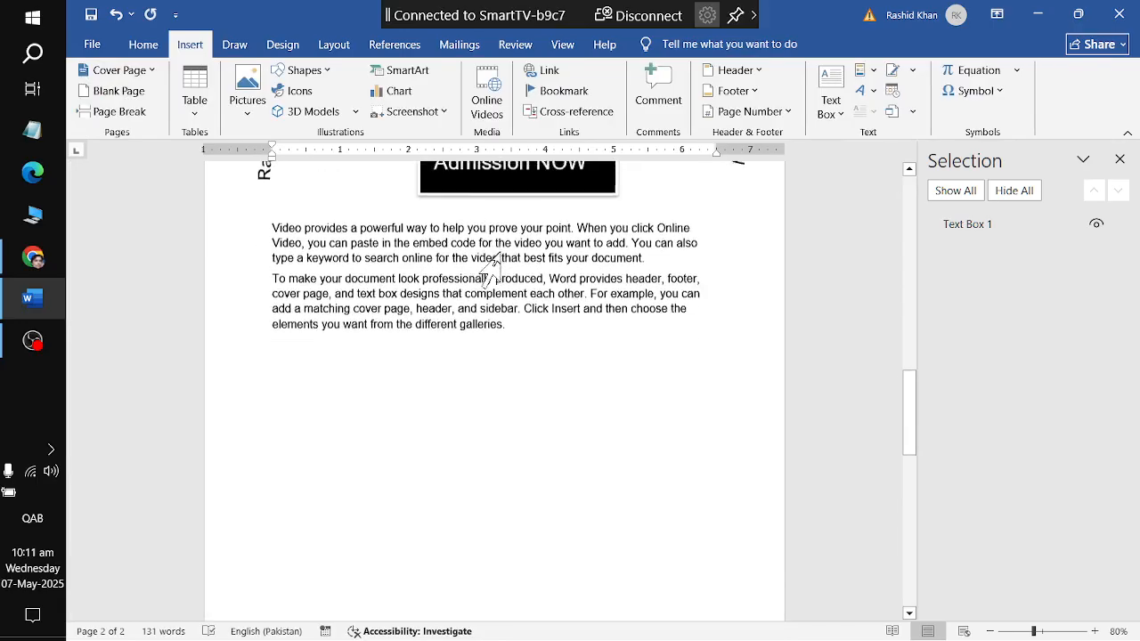
scroll(506, 256, down, 14)
scroll(509, 255, down, 5)
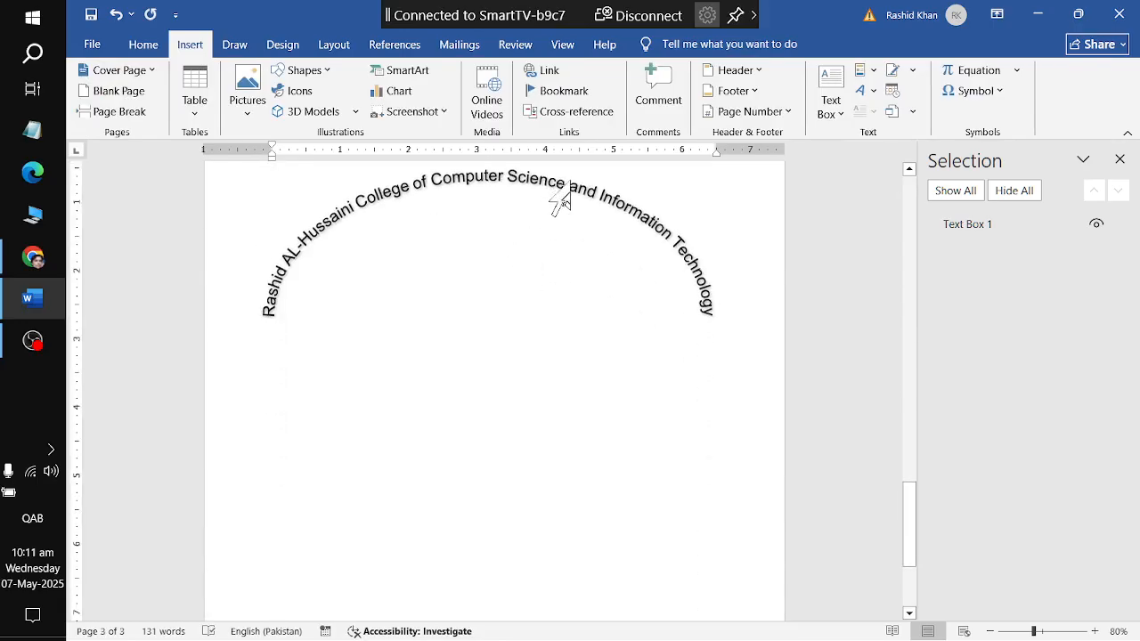
scroll(569, 187, up, 2)
Delete the arched college heading on the new page and fill the page with sample paragraphs using the rand function
click(515, 276)
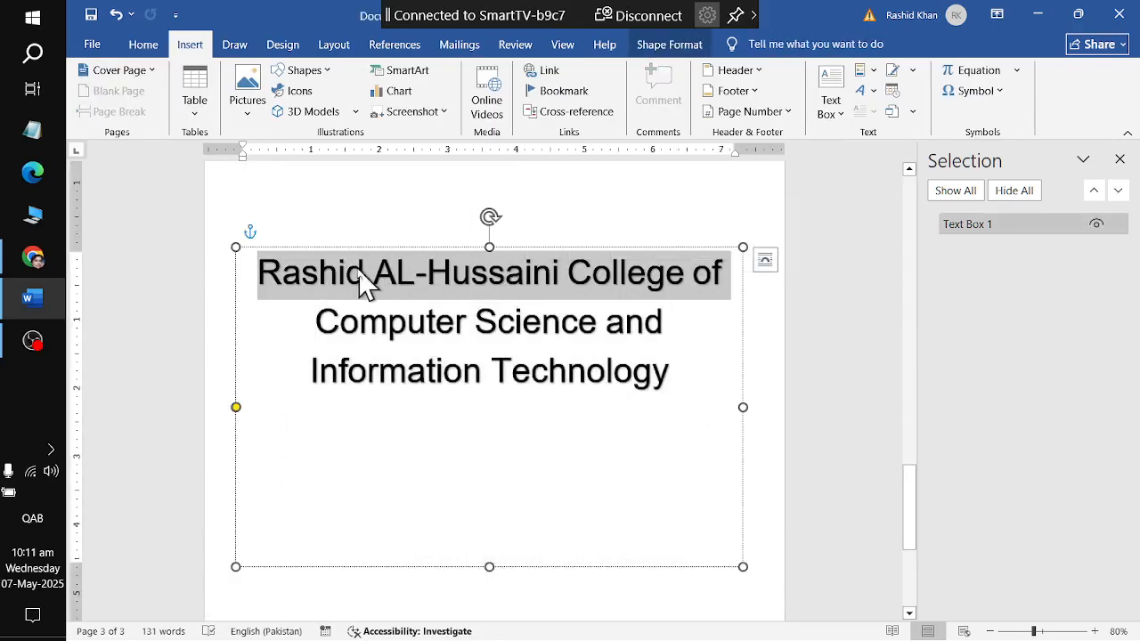
click(338, 248)
key(Delete)
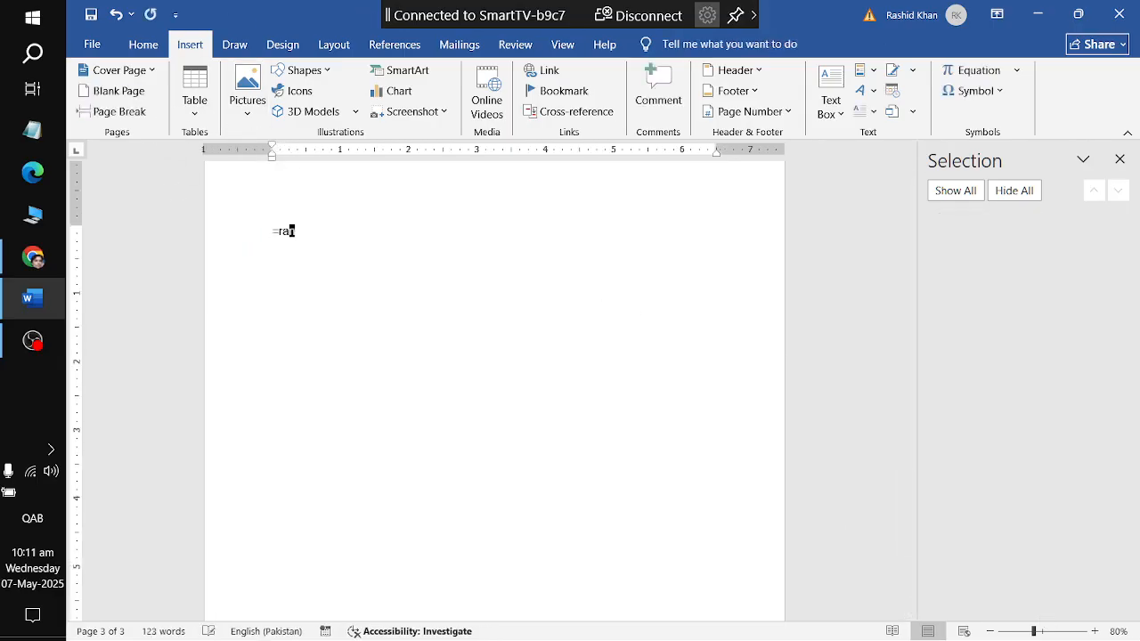
key(Return)
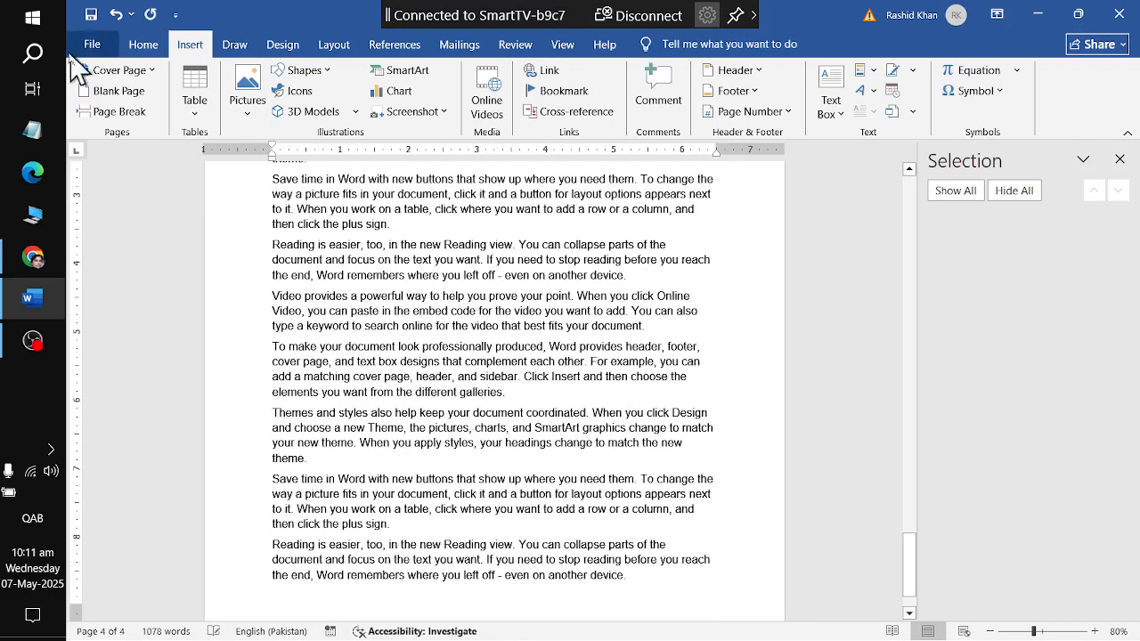
Push the sample text on page 3 down with five blank lines above its first paragraph
click(142, 44)
scroll(439, 335, up, 15)
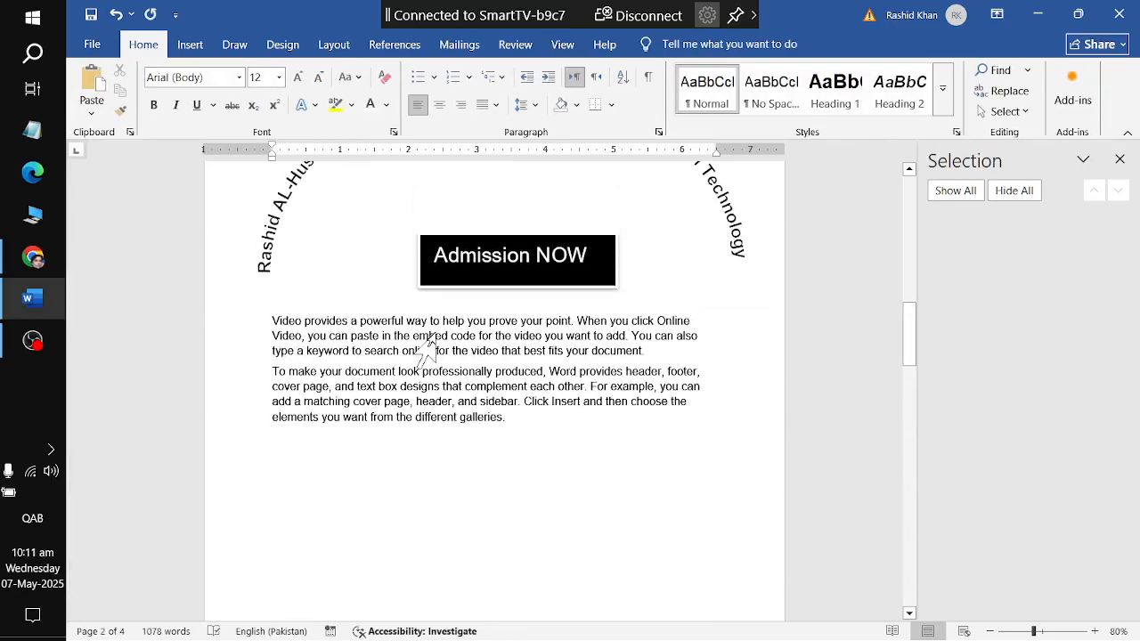
click(273, 374)
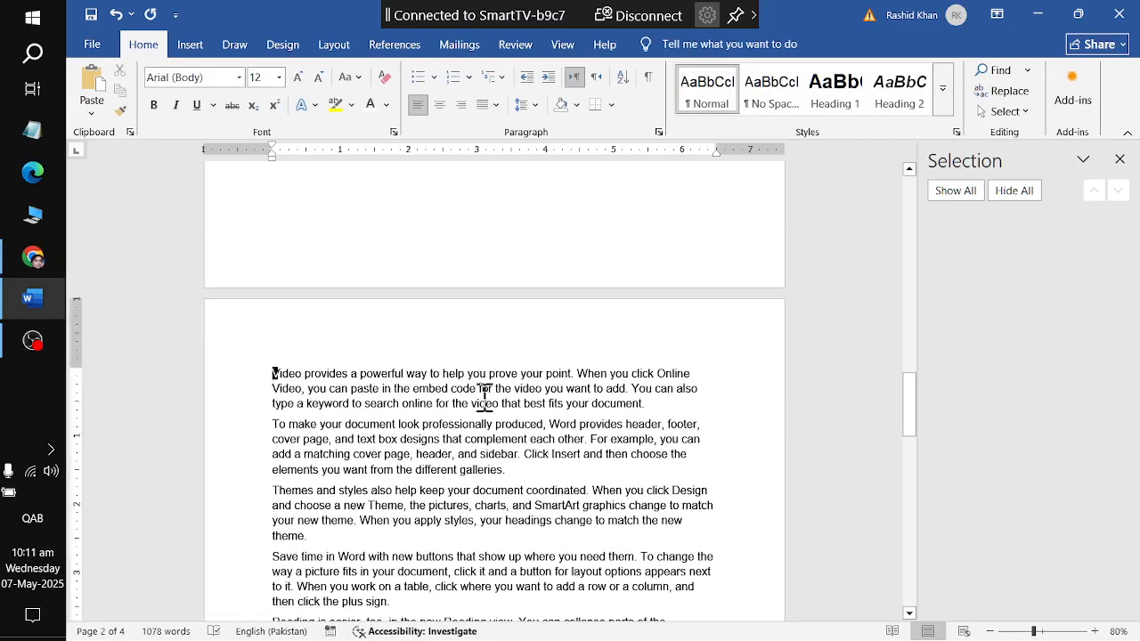
key(Return)
key(Return)
key(Return)
key(Return)
key(Return)
key(Return)
key(Return)
key(Return)
key(Return)
key(Return)
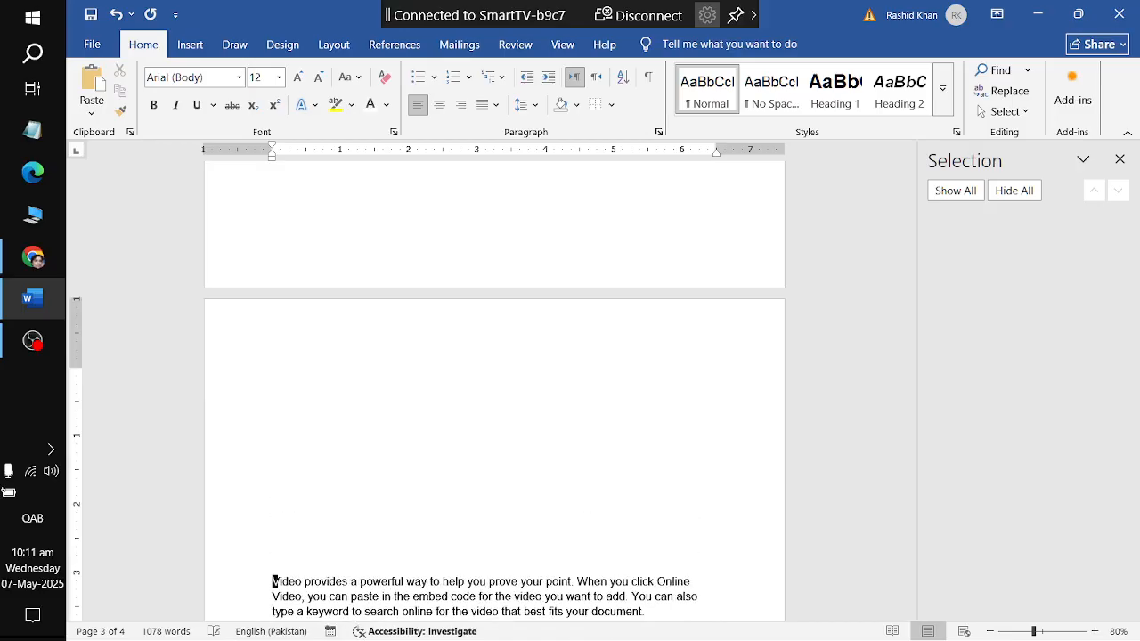
key(BackSpace)
key(BackSpace)
key(BackSpace)
key(BackSpace)
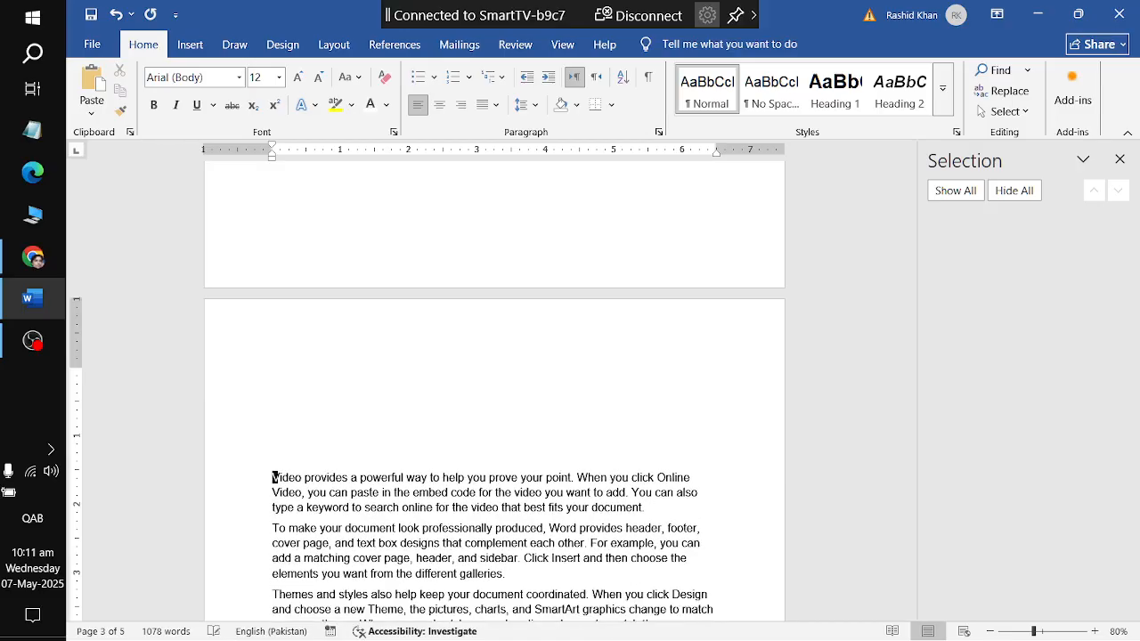
Insert a black WordArt on page 3 and place it in the empty space above the first paragraph
click(408, 448)
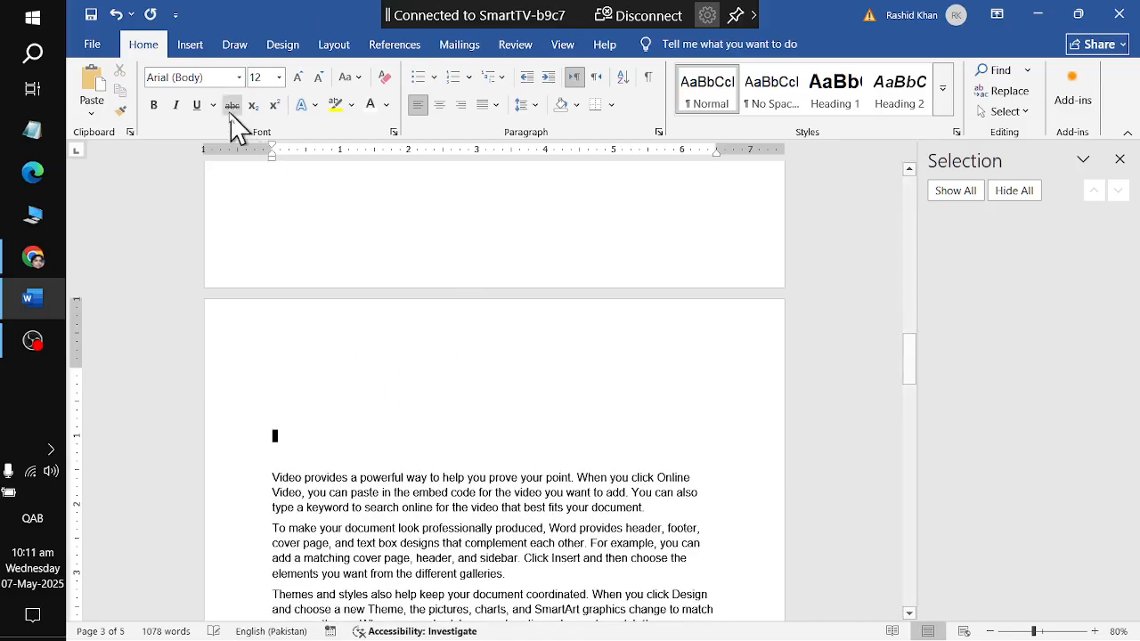
click(190, 45)
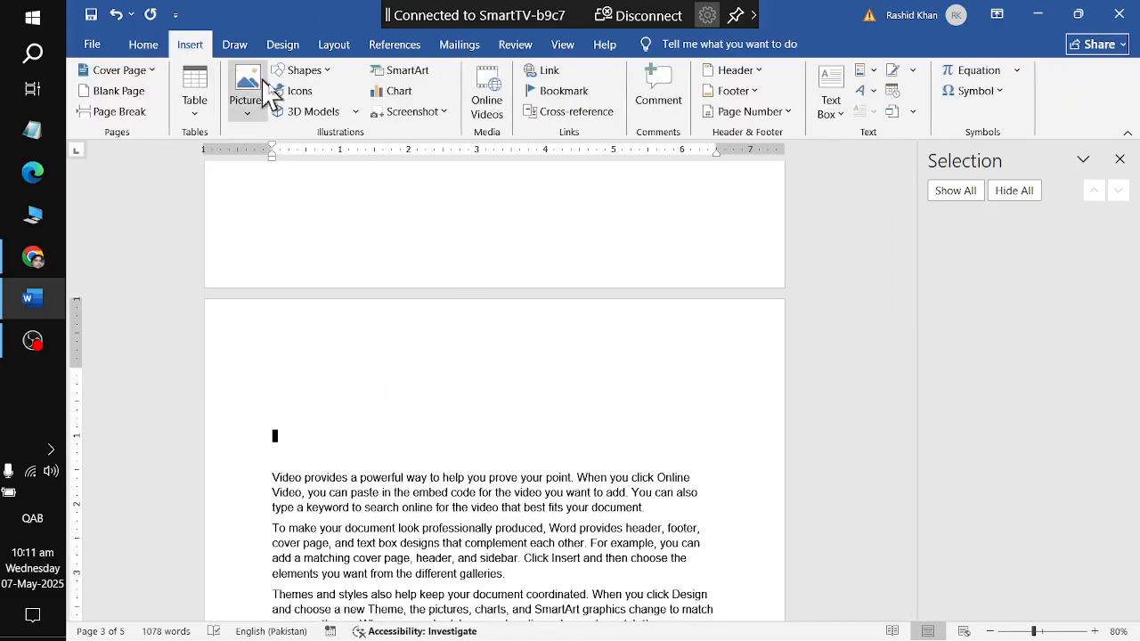
click(865, 92)
click(883, 140)
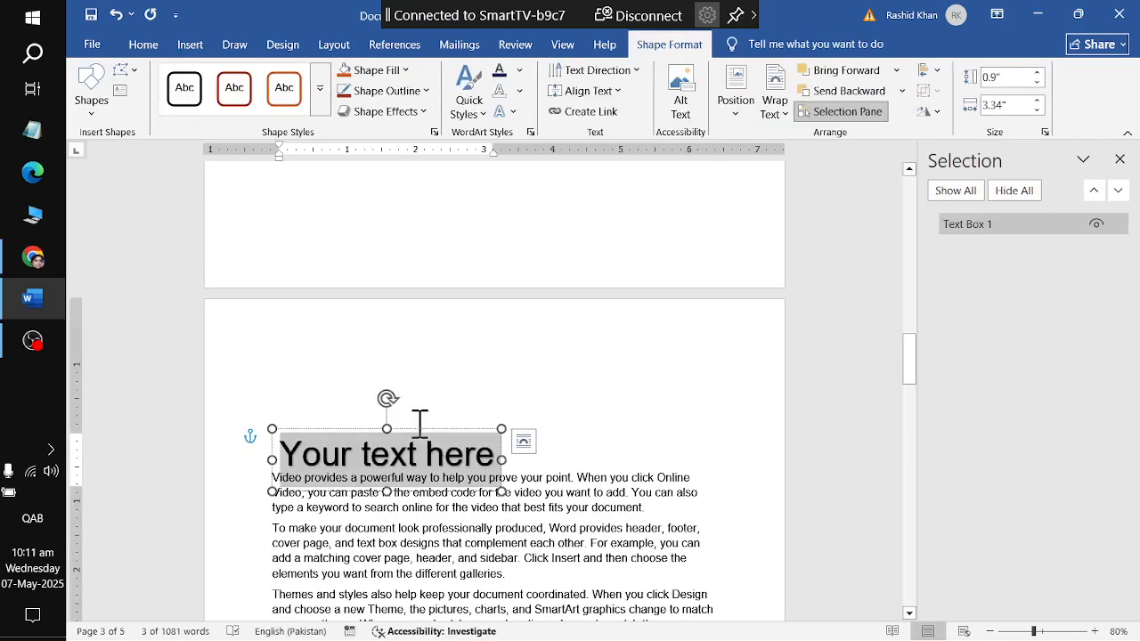
drag(417, 427, 433, 371)
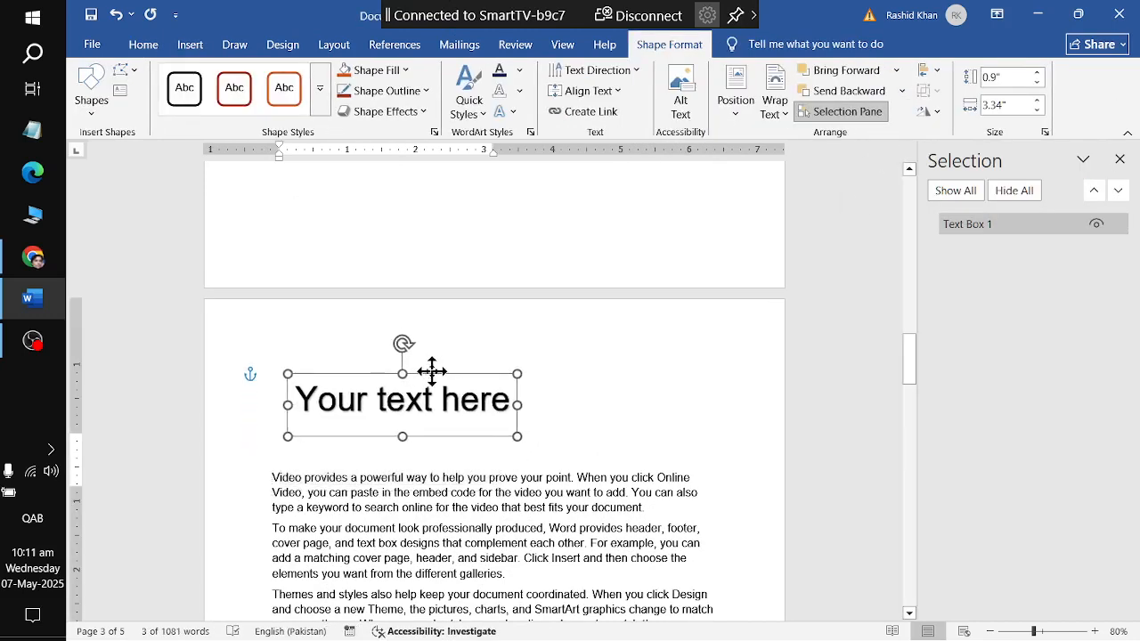
Replace the placeholder text of the new WordArt with "SCHOOL ADMISSION OPEN"
double_click(428, 415)
double_click(427, 415)
triple_click(447, 410)
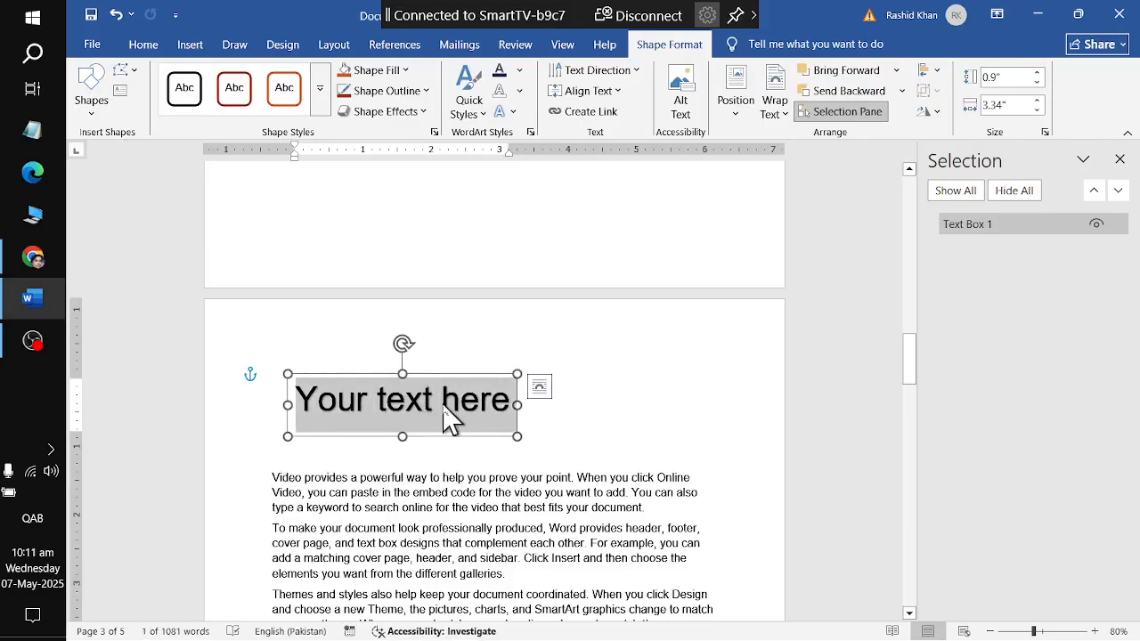
text(SCHOO)
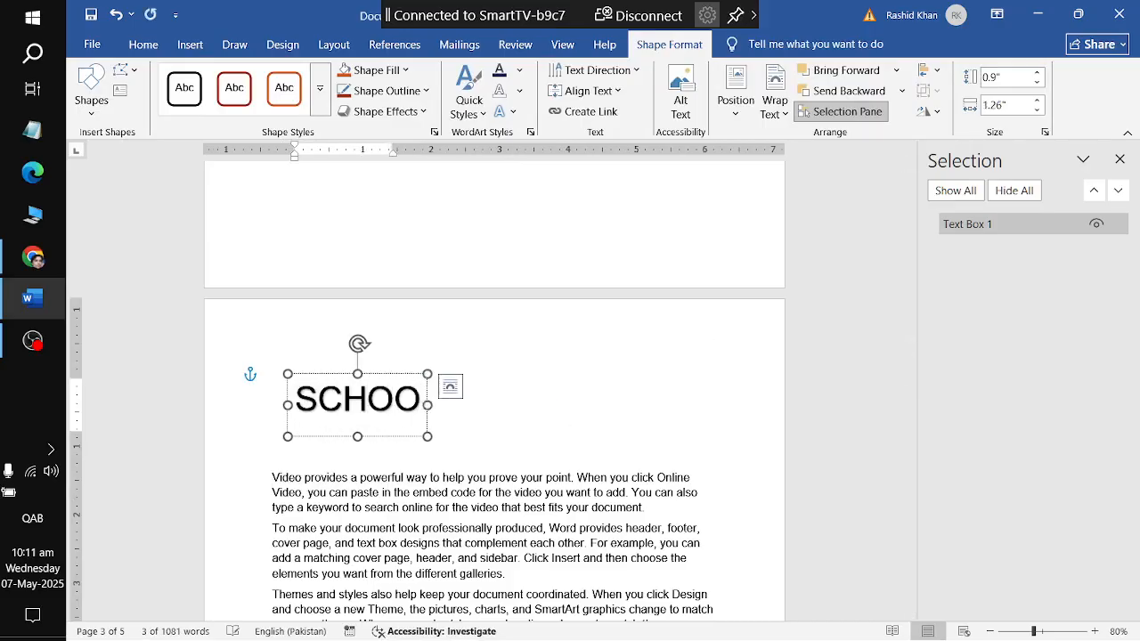
text(L ADMISSION)
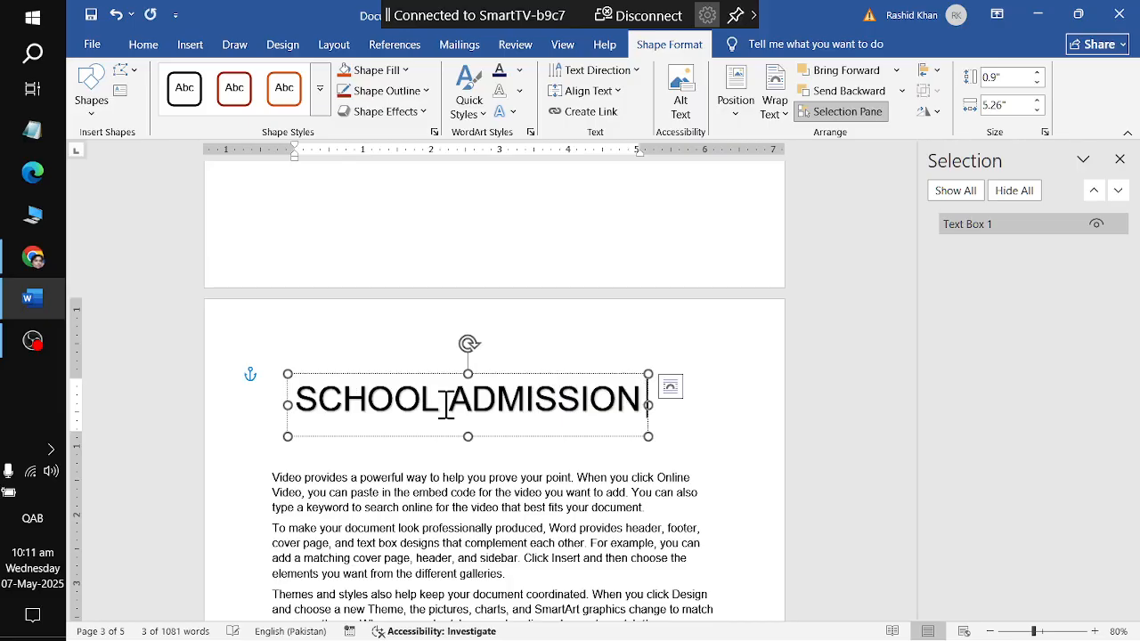
text( OPEN)
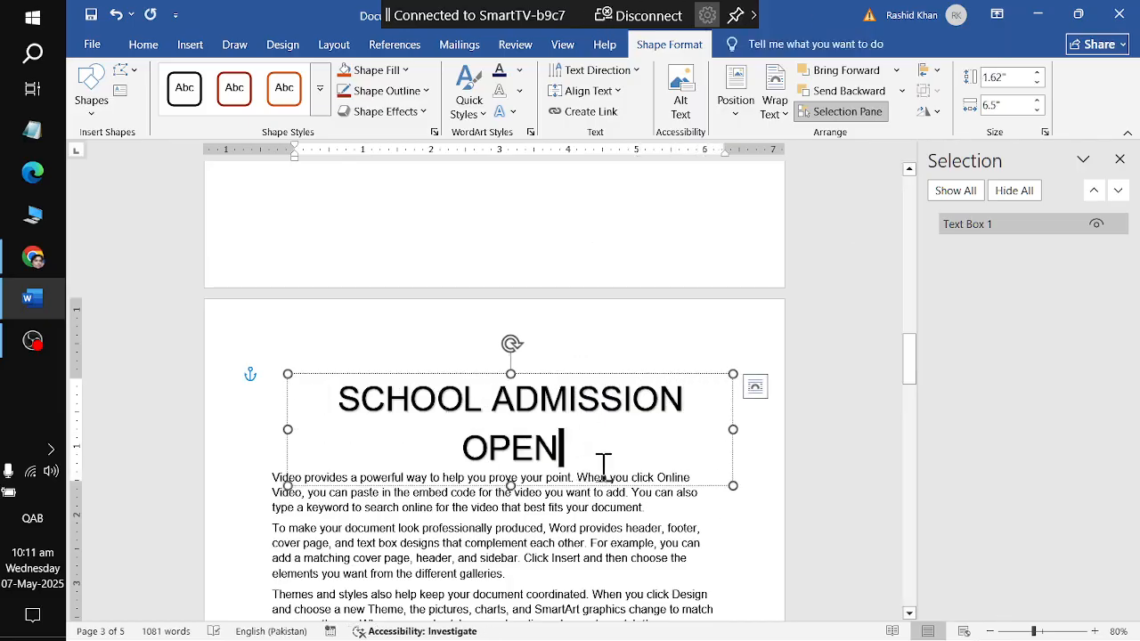
Set the "SCHOOL ADMISSION OPEN" WordArt text to the Eras Bold ITC font at size 28
key(ctrl+a)
click(143, 44)
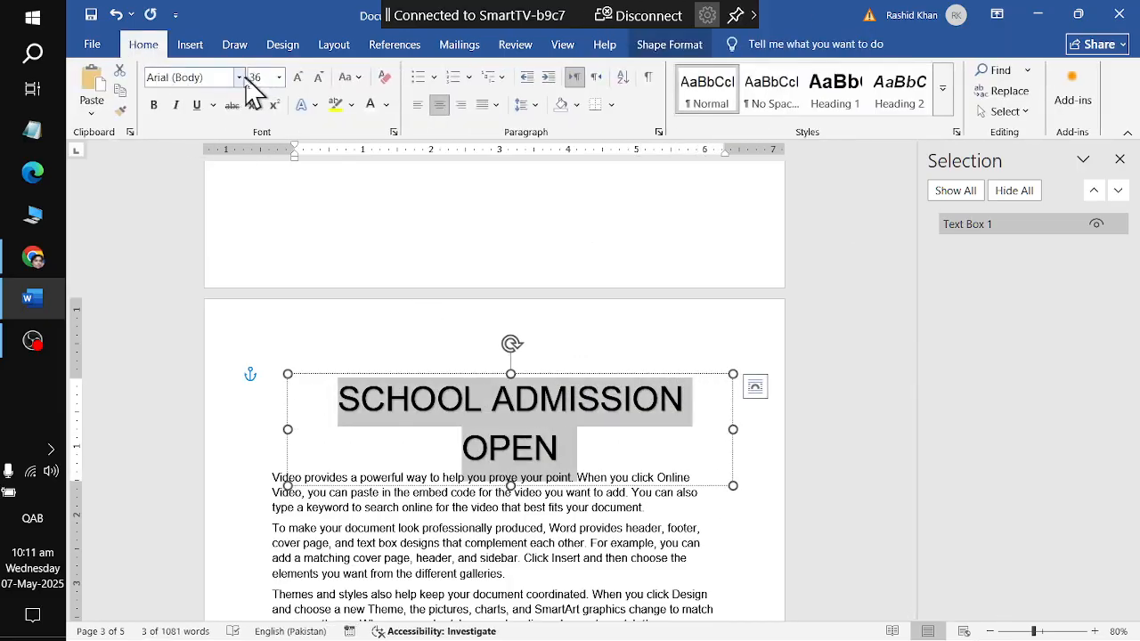
click(239, 77)
scroll(229, 267, down, 1)
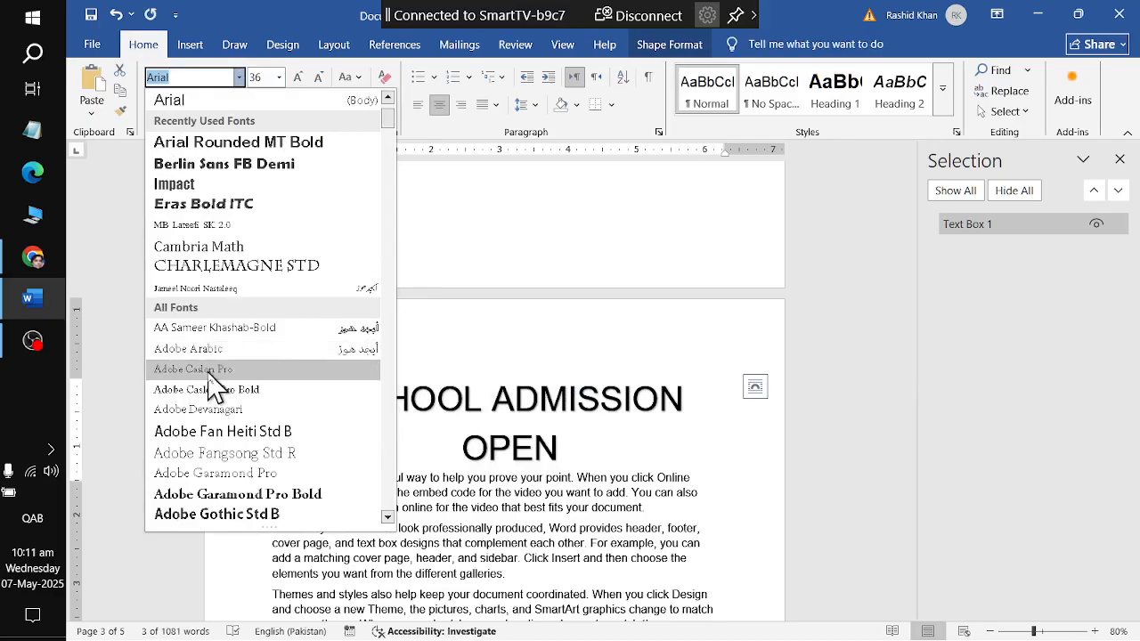
click(228, 205)
click(318, 79)
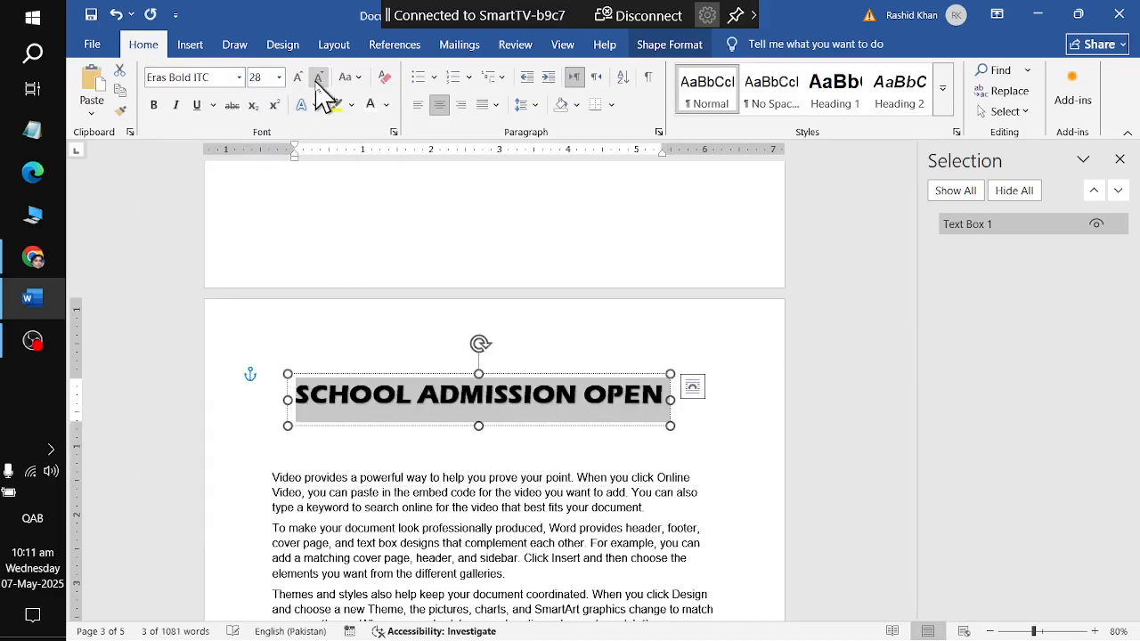
Apply the warp transform that keeps the heading's top edge flat and curves its bottom edge upward in the middle
click(699, 46)
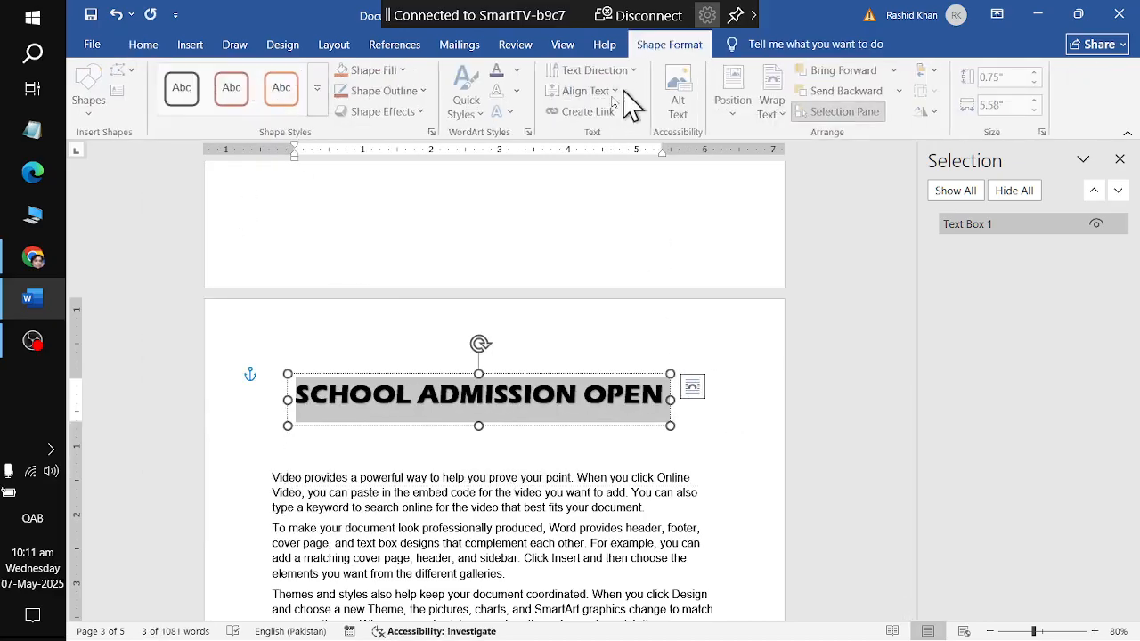
click(503, 112)
mouse_move(526, 317)
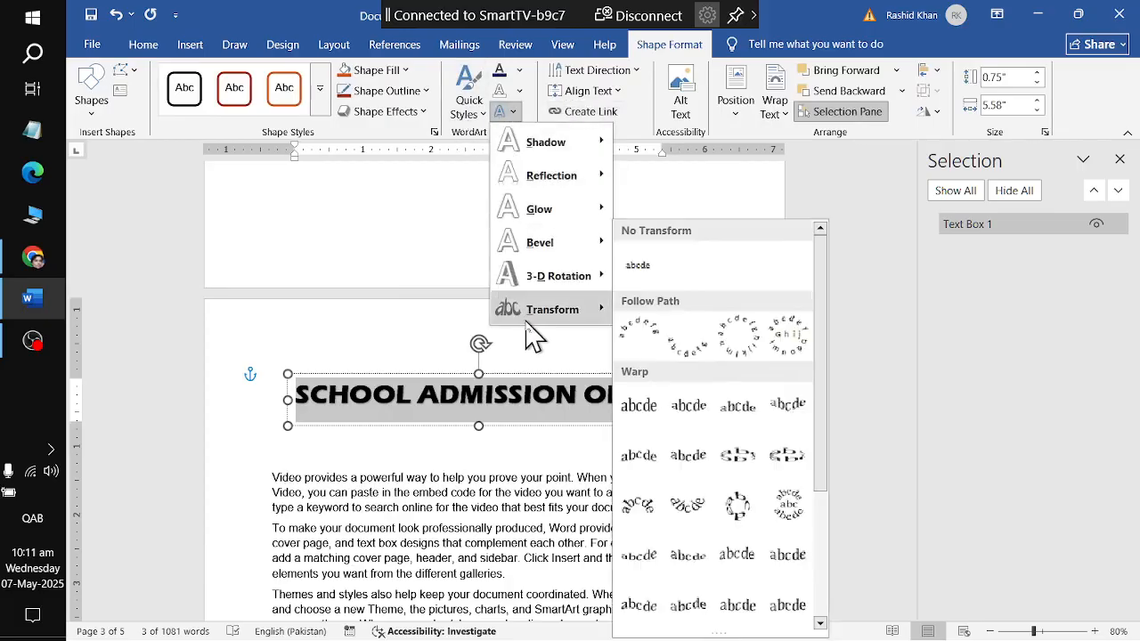
scroll(726, 561, down, 5)
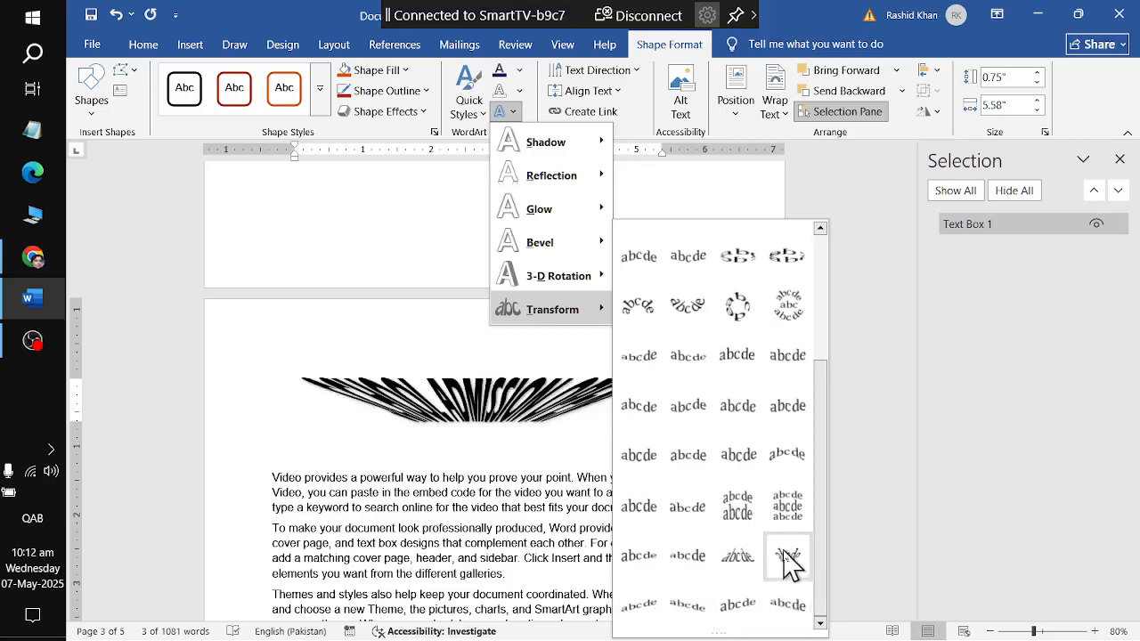
click(774, 465)
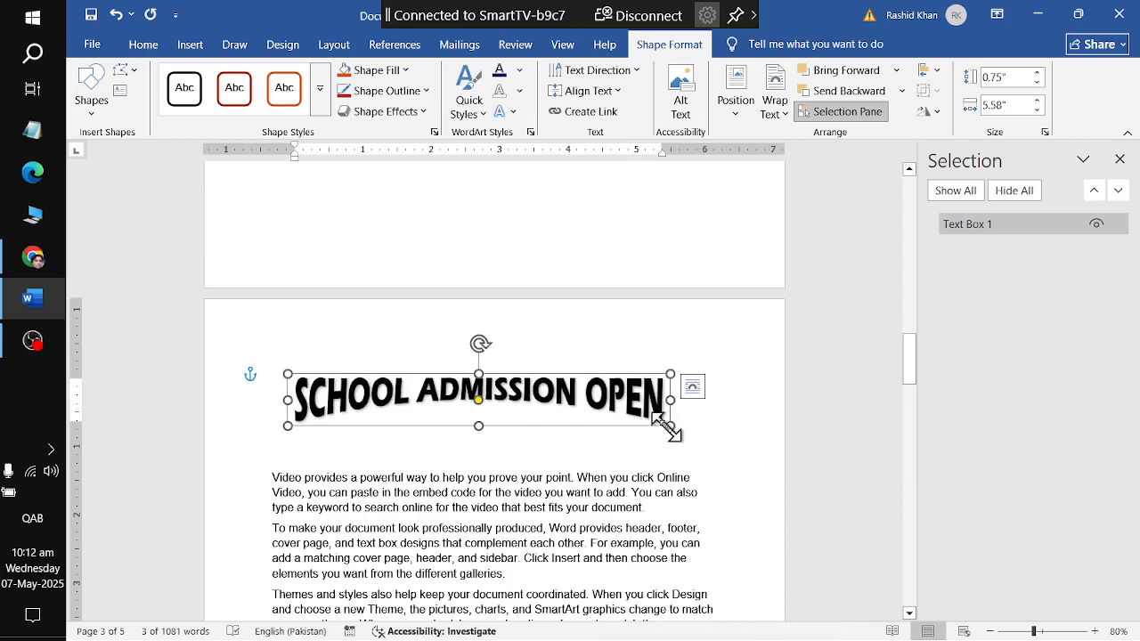
Enlarge the warped heading to about 7.12" wide and 0.96" high, centred above the first paragraph, and deselect it
drag(670, 430, 626, 431)
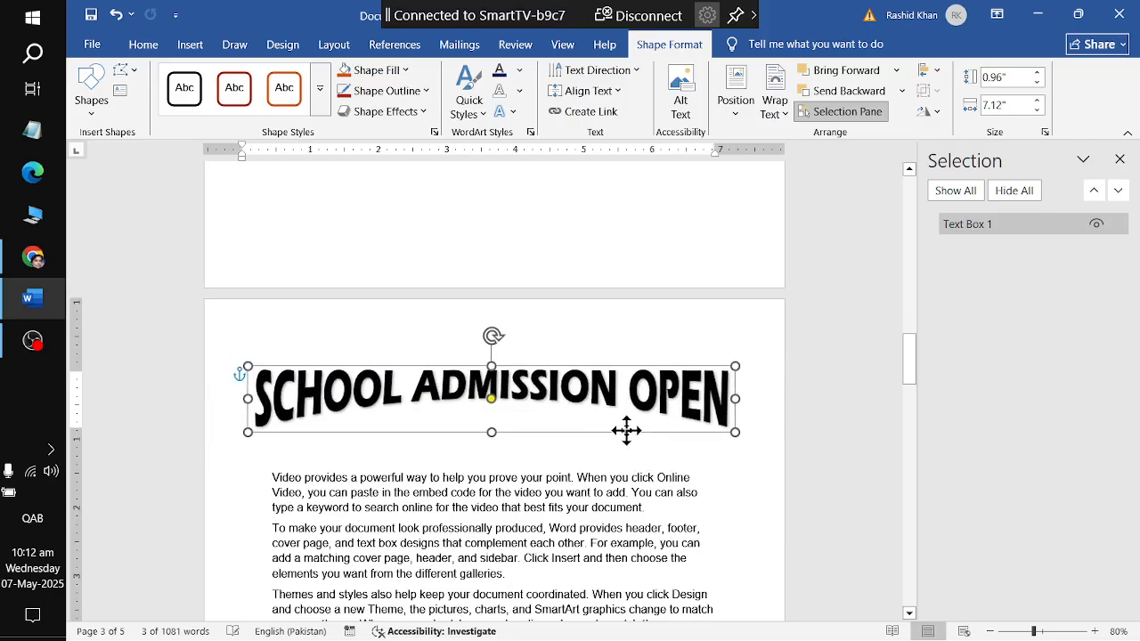
click(622, 541)
ctrl+scroll(624, 539, down, 3)
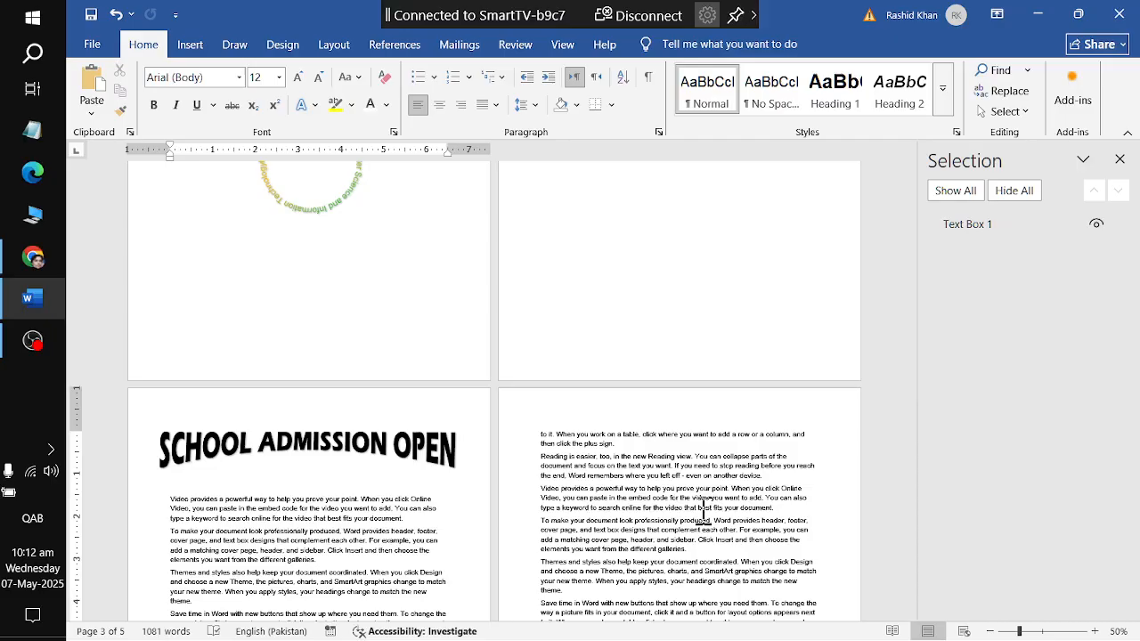
click(33, 343)
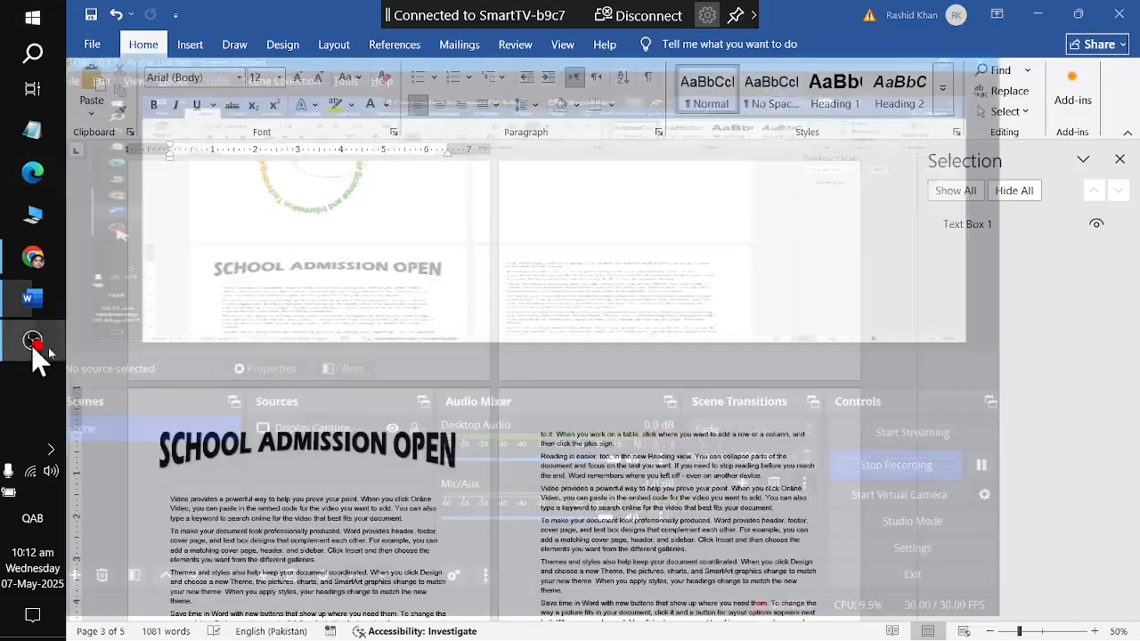